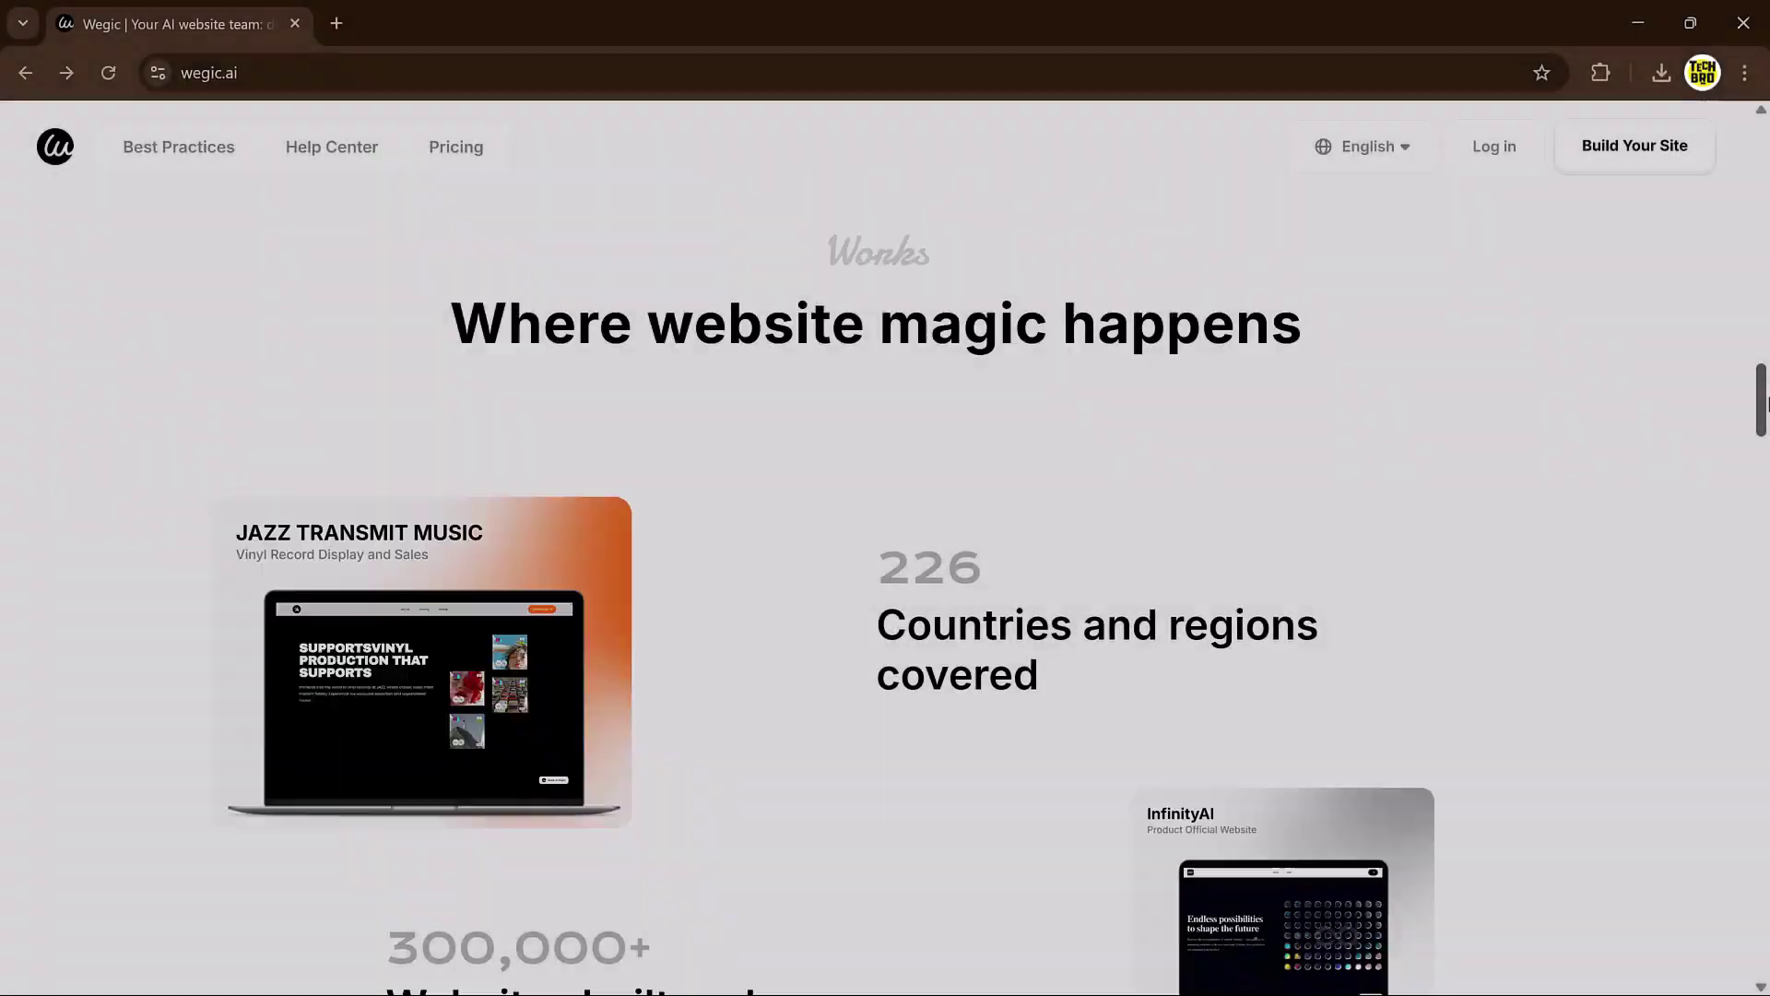
- Scroll past the homepage promo video and back up to the 'Magic Your Site Chat by Chat' hero
scroll(1766, 377, up, 4)
drag(1766, 376, 1766, 324)
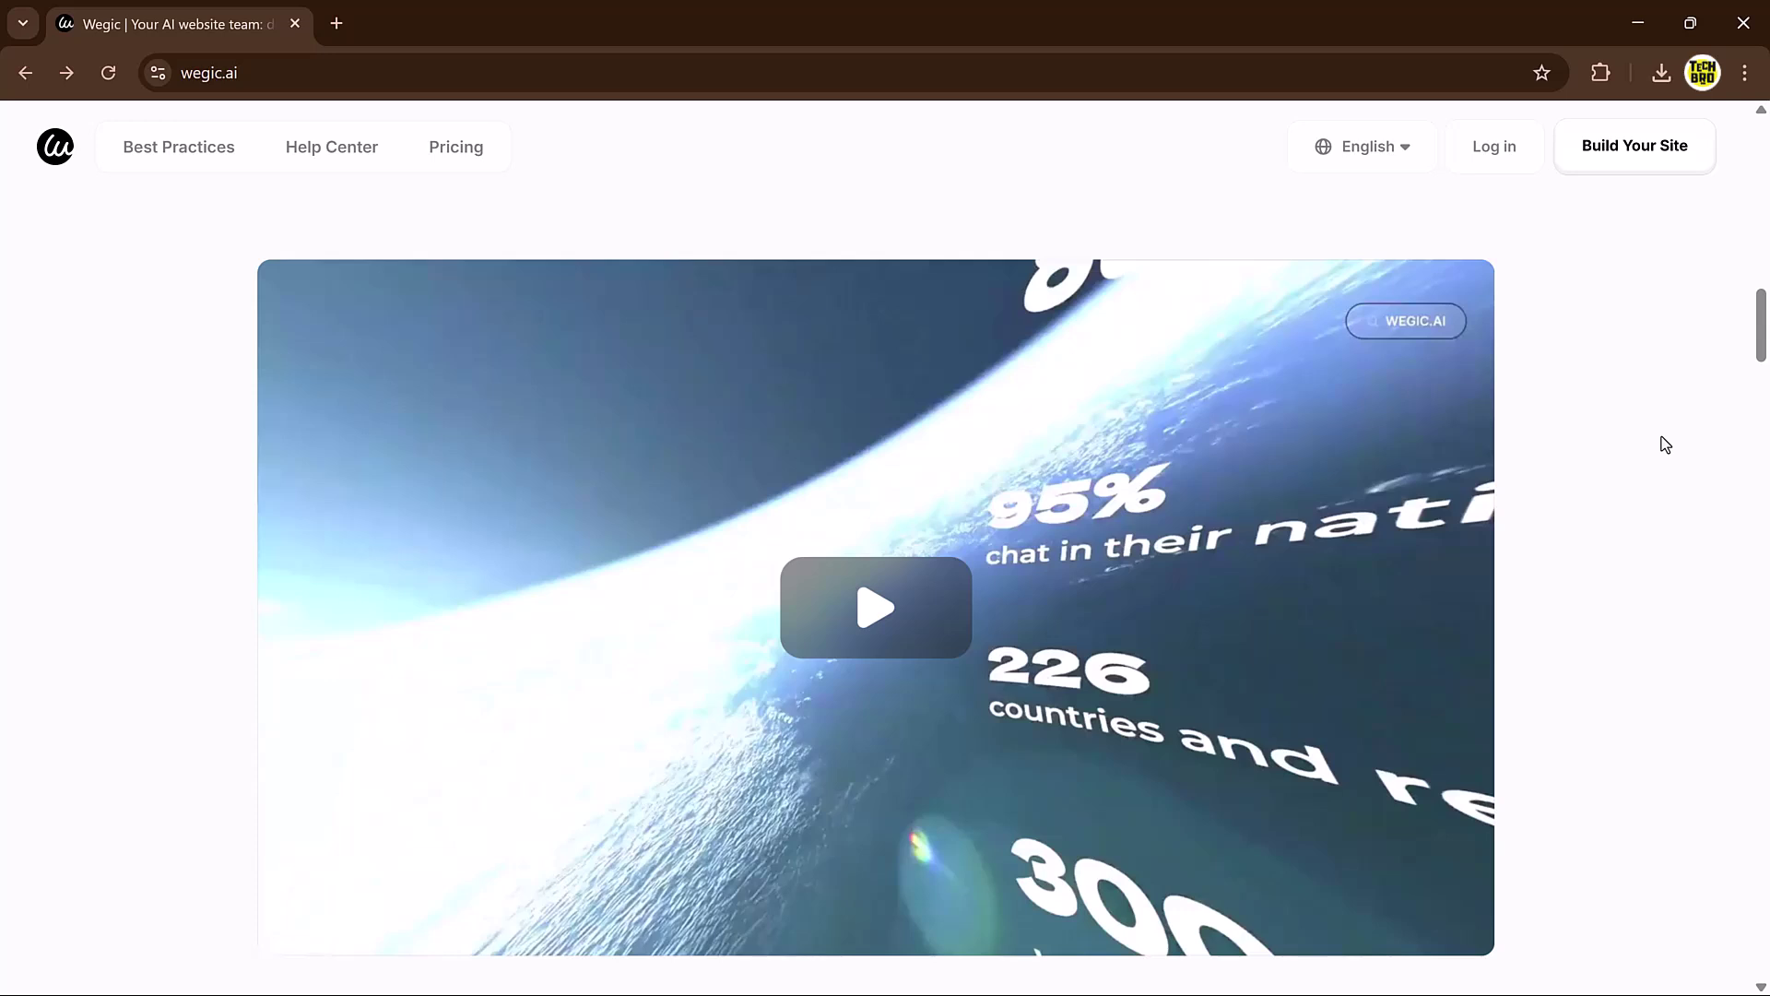
scroll(1650, 449, up, 5)
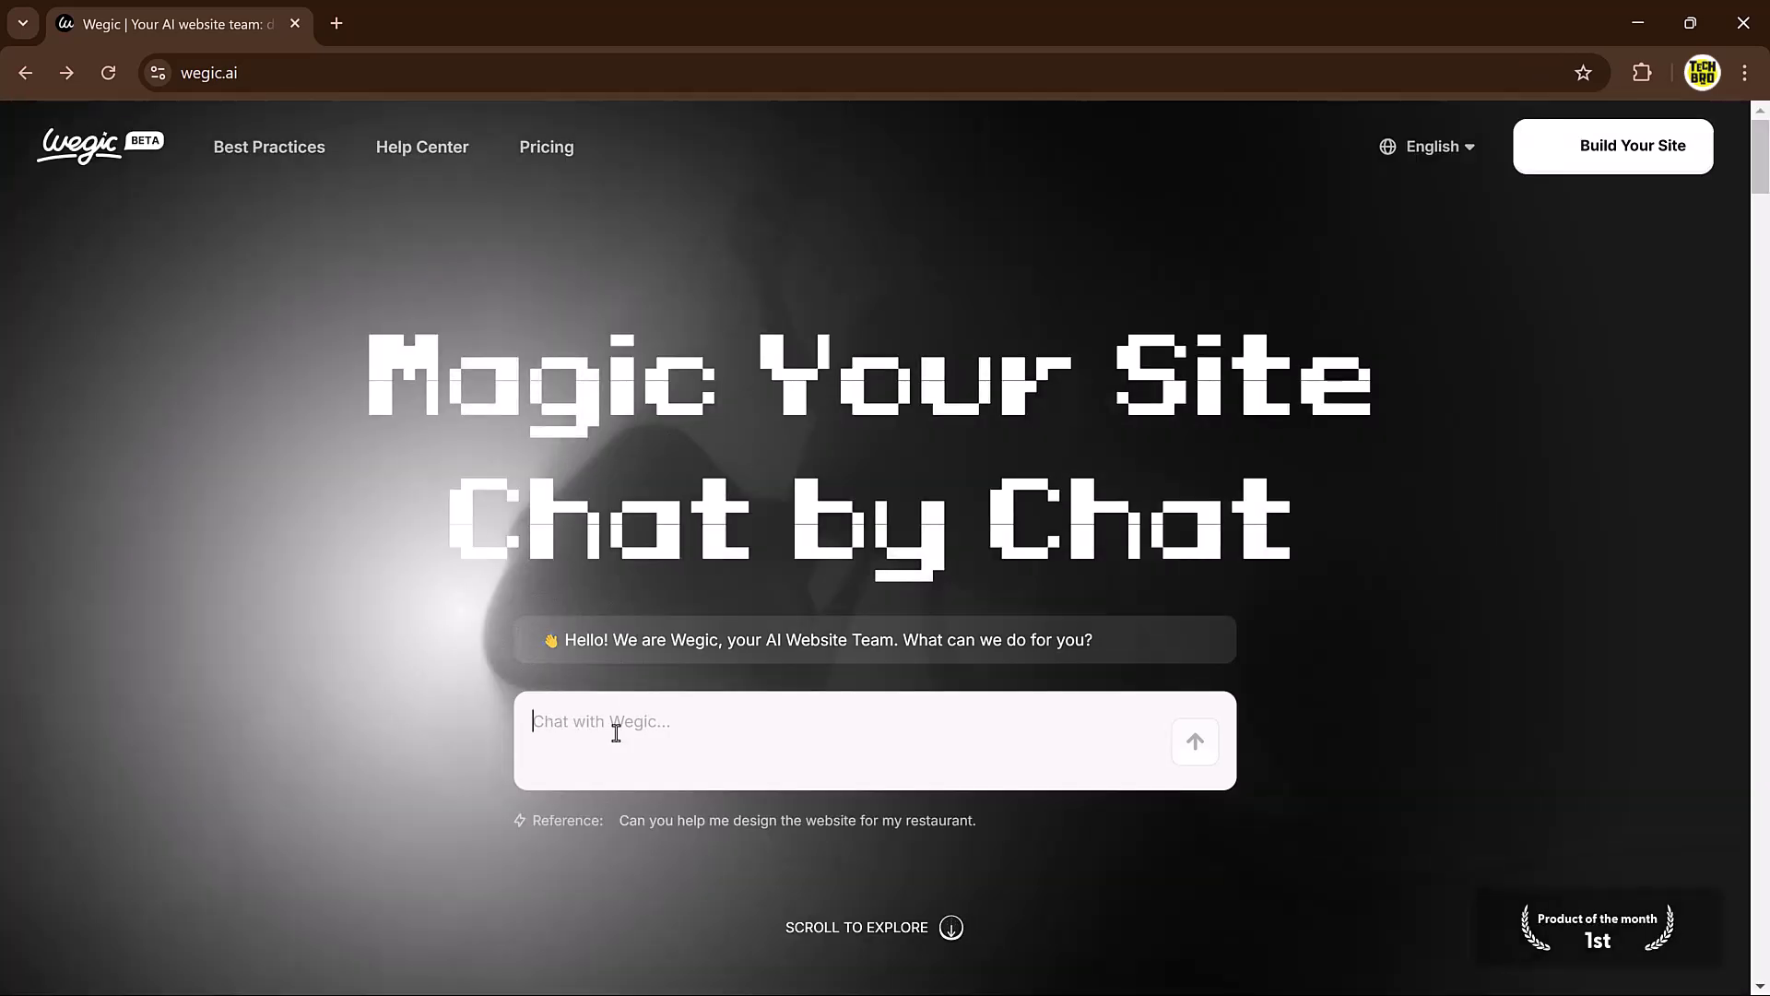
- Submit 'A video editing portfolio website' in the homepage chat box
click(616, 733)
text(A )
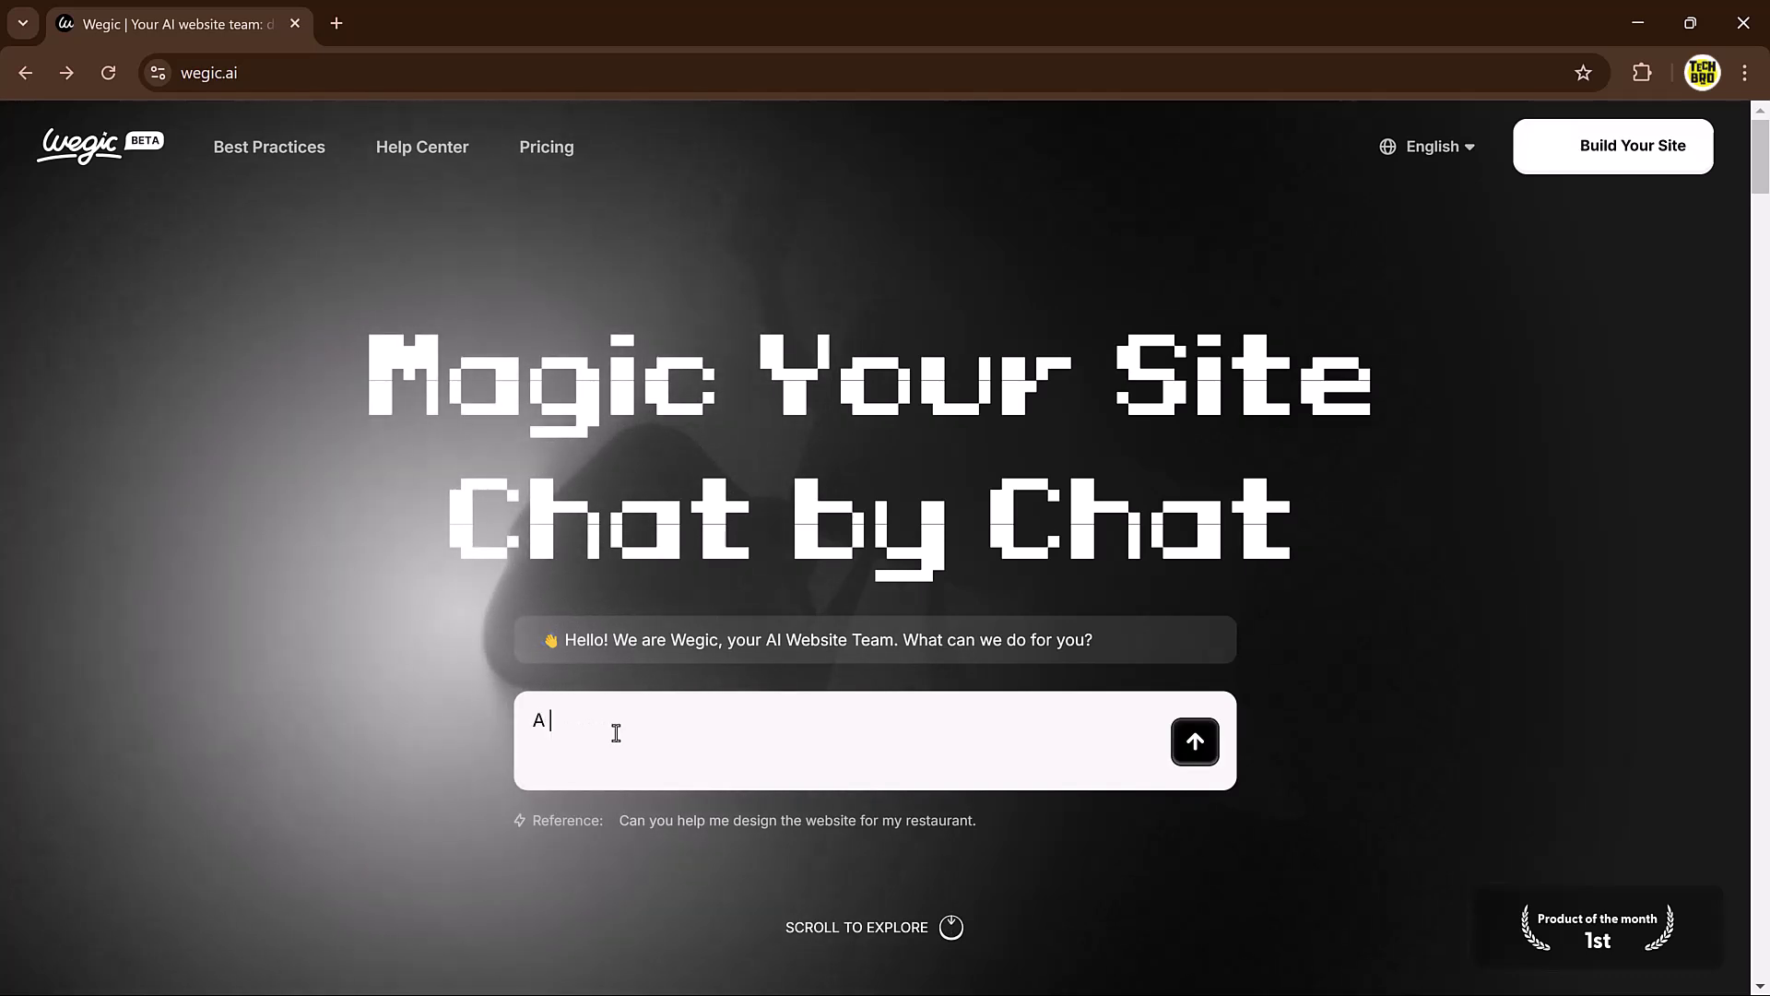
text(v)
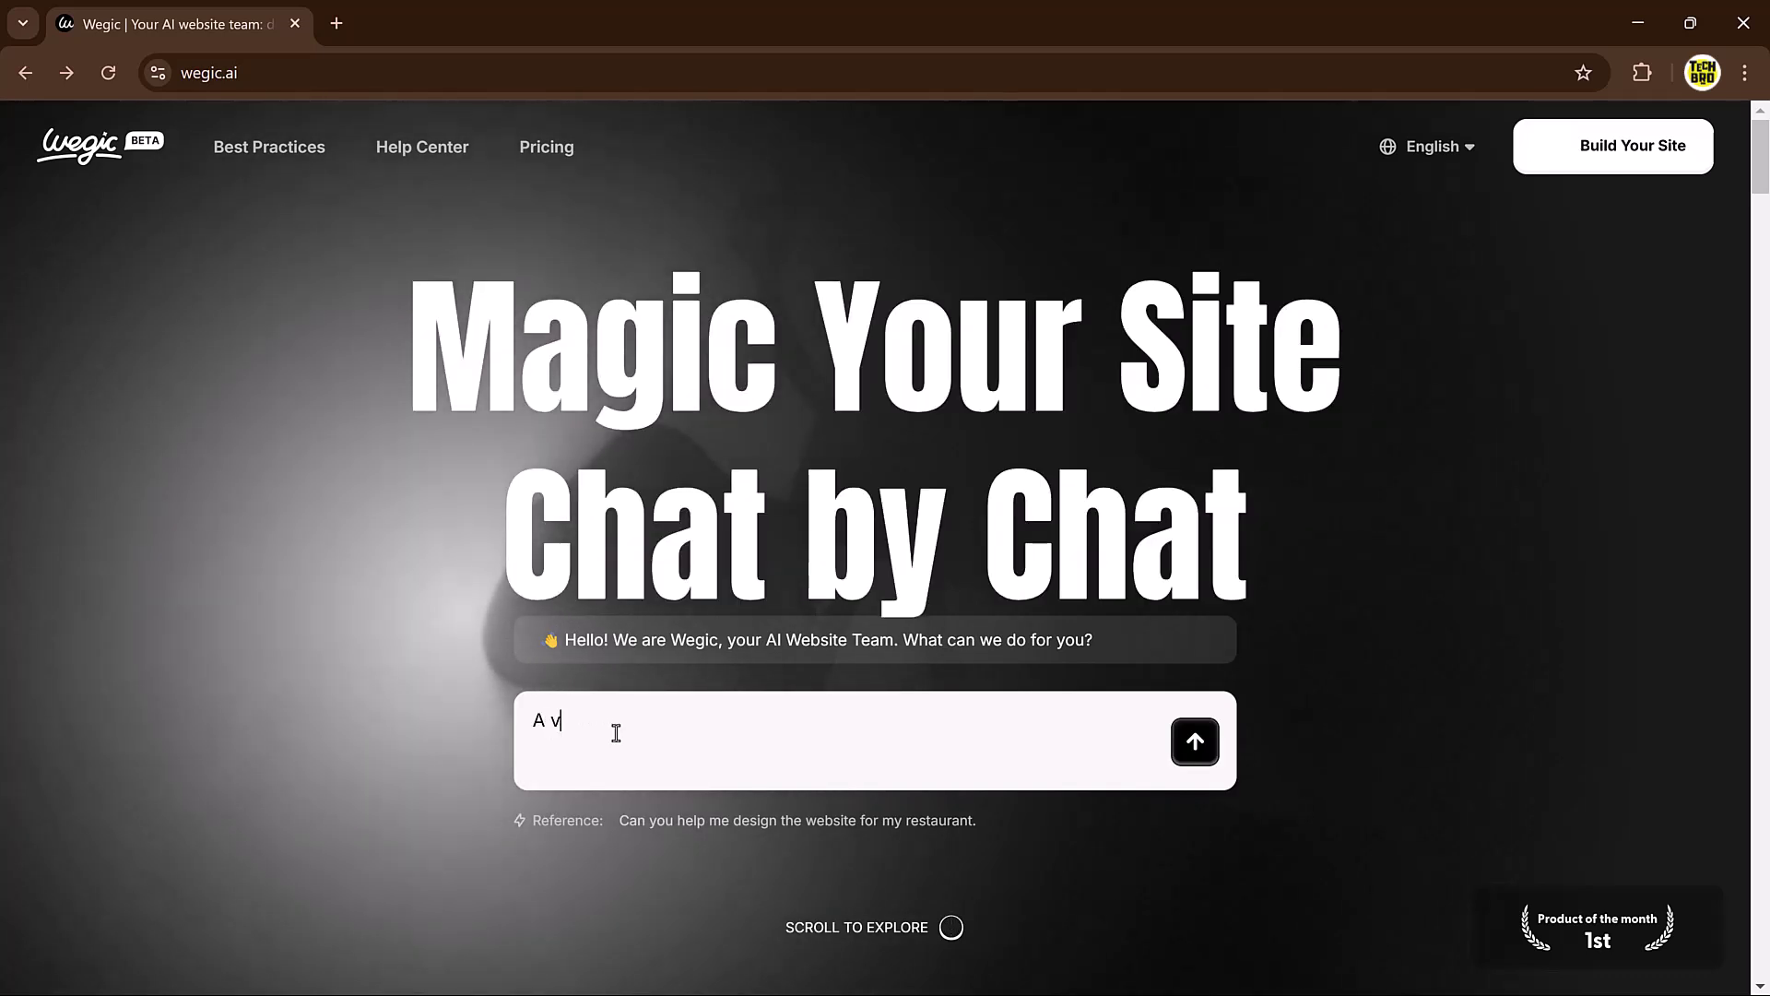
text(uid)
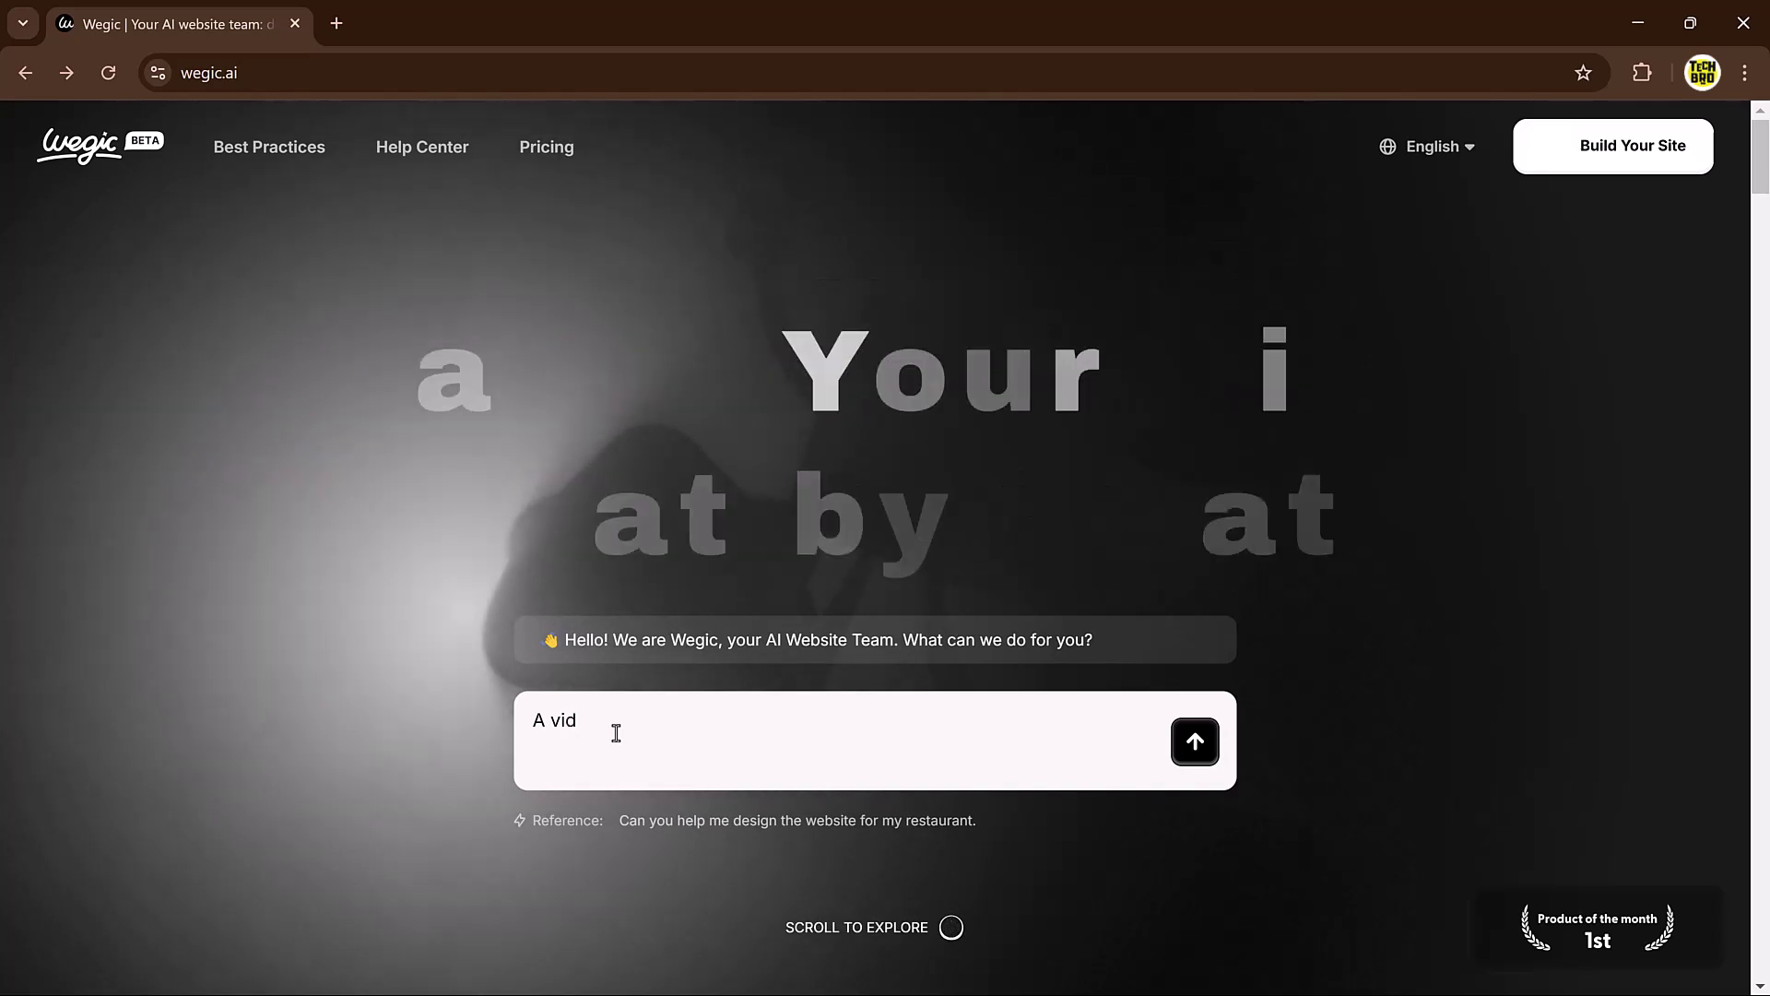
text(eo )
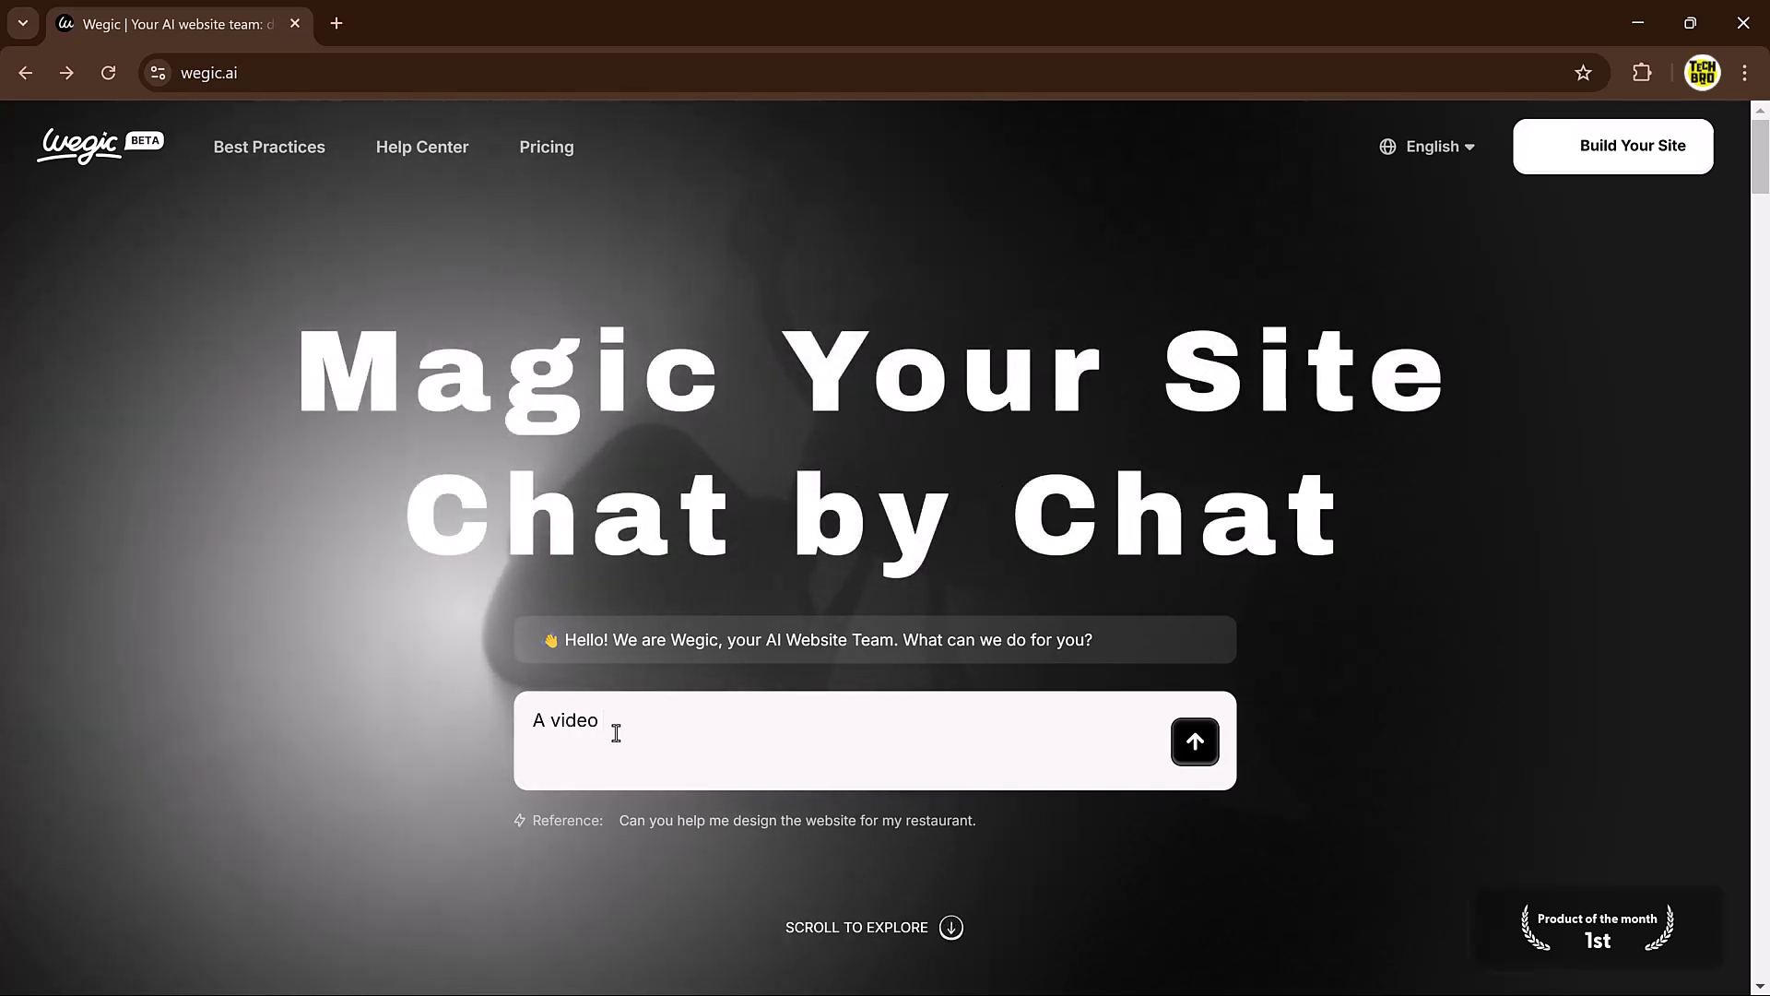
text(editing )
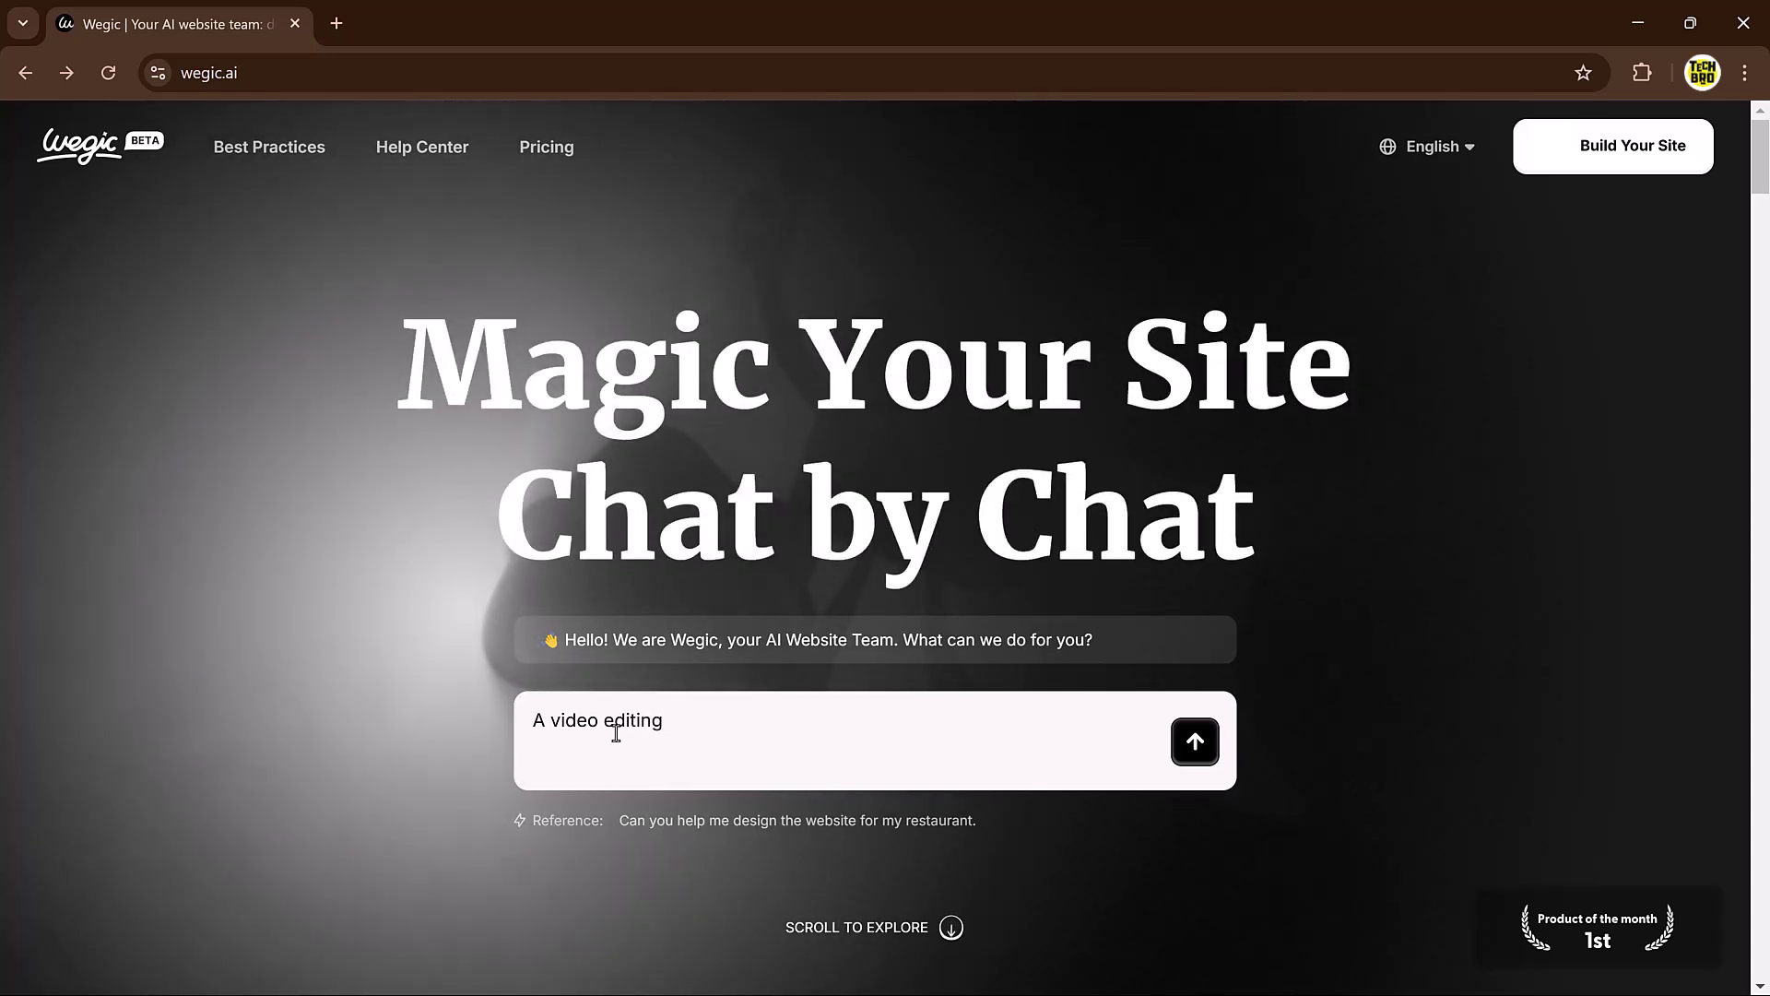
text(por)
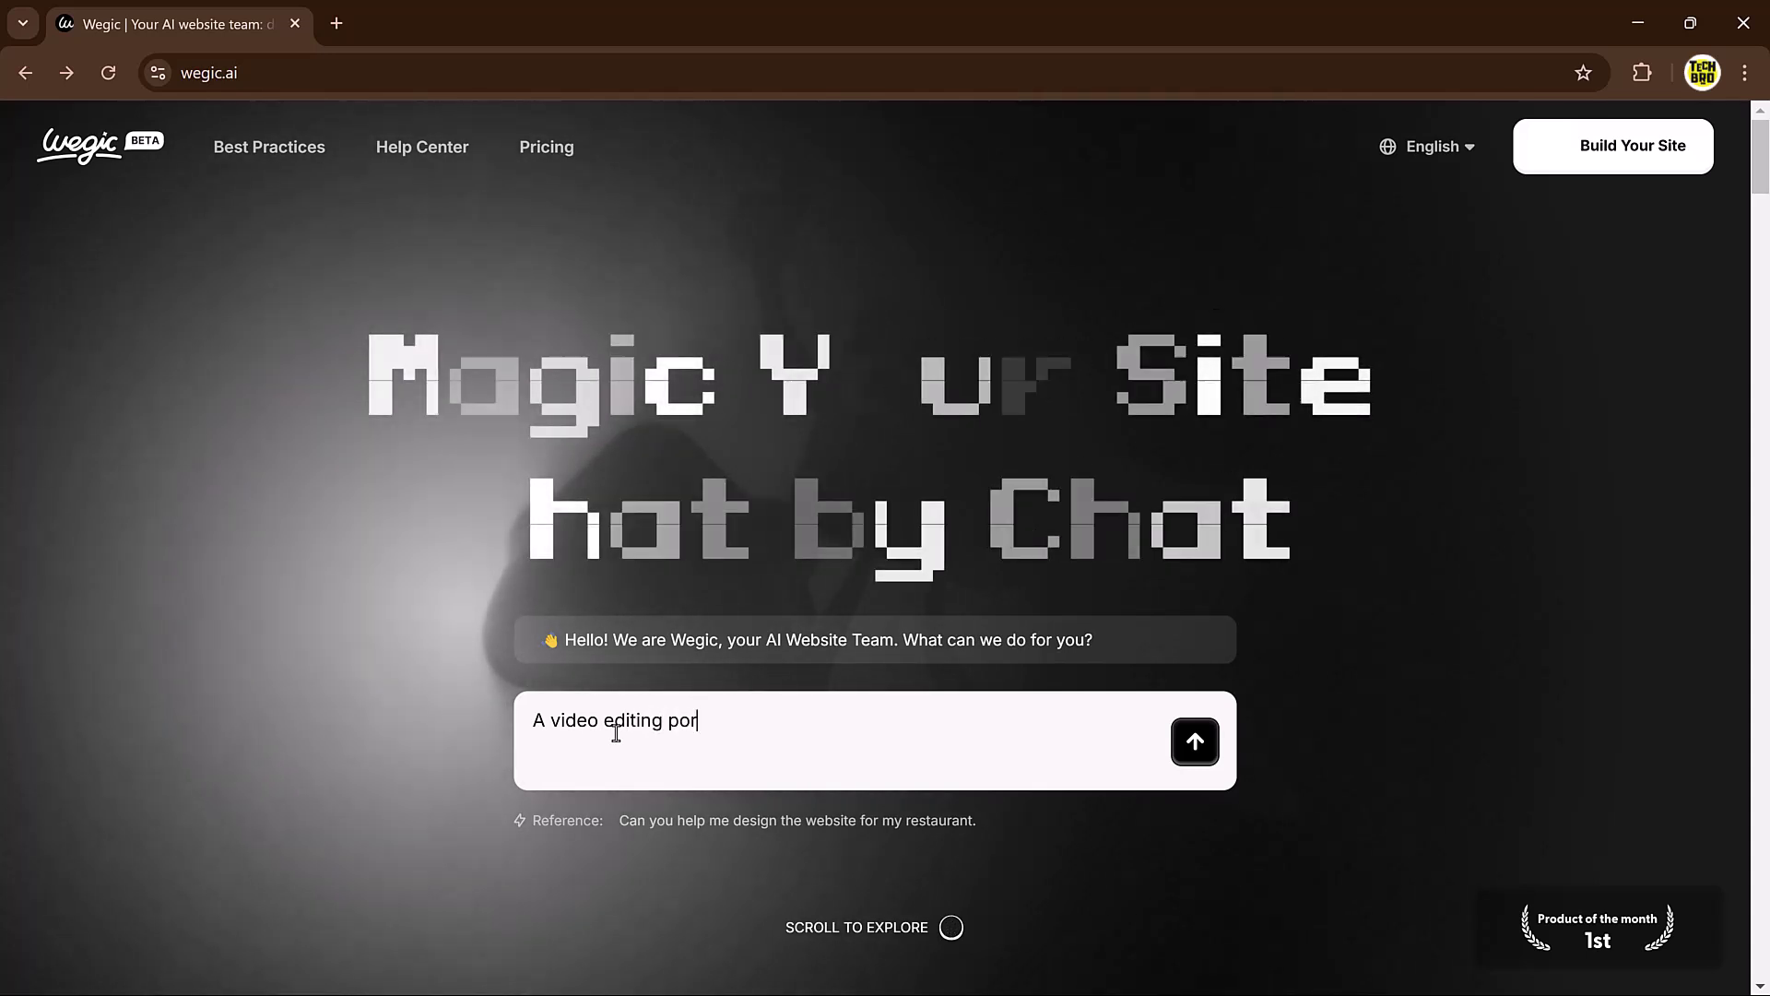
text(t)
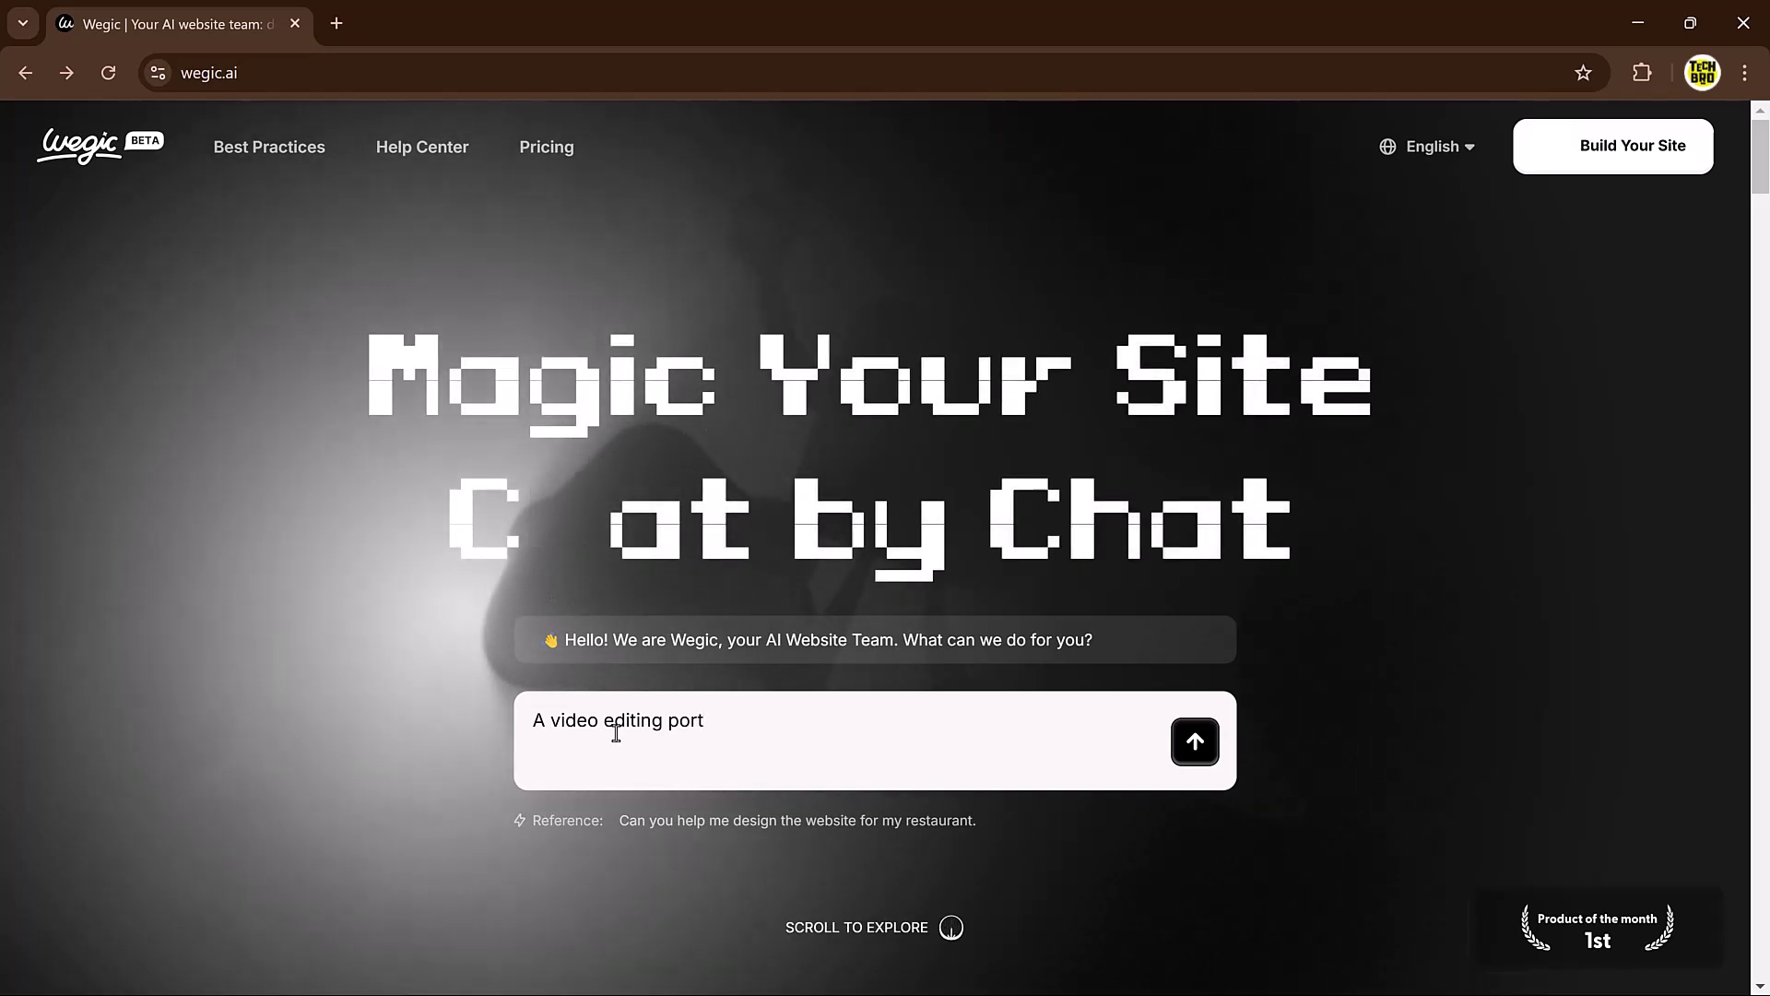
text(fo)
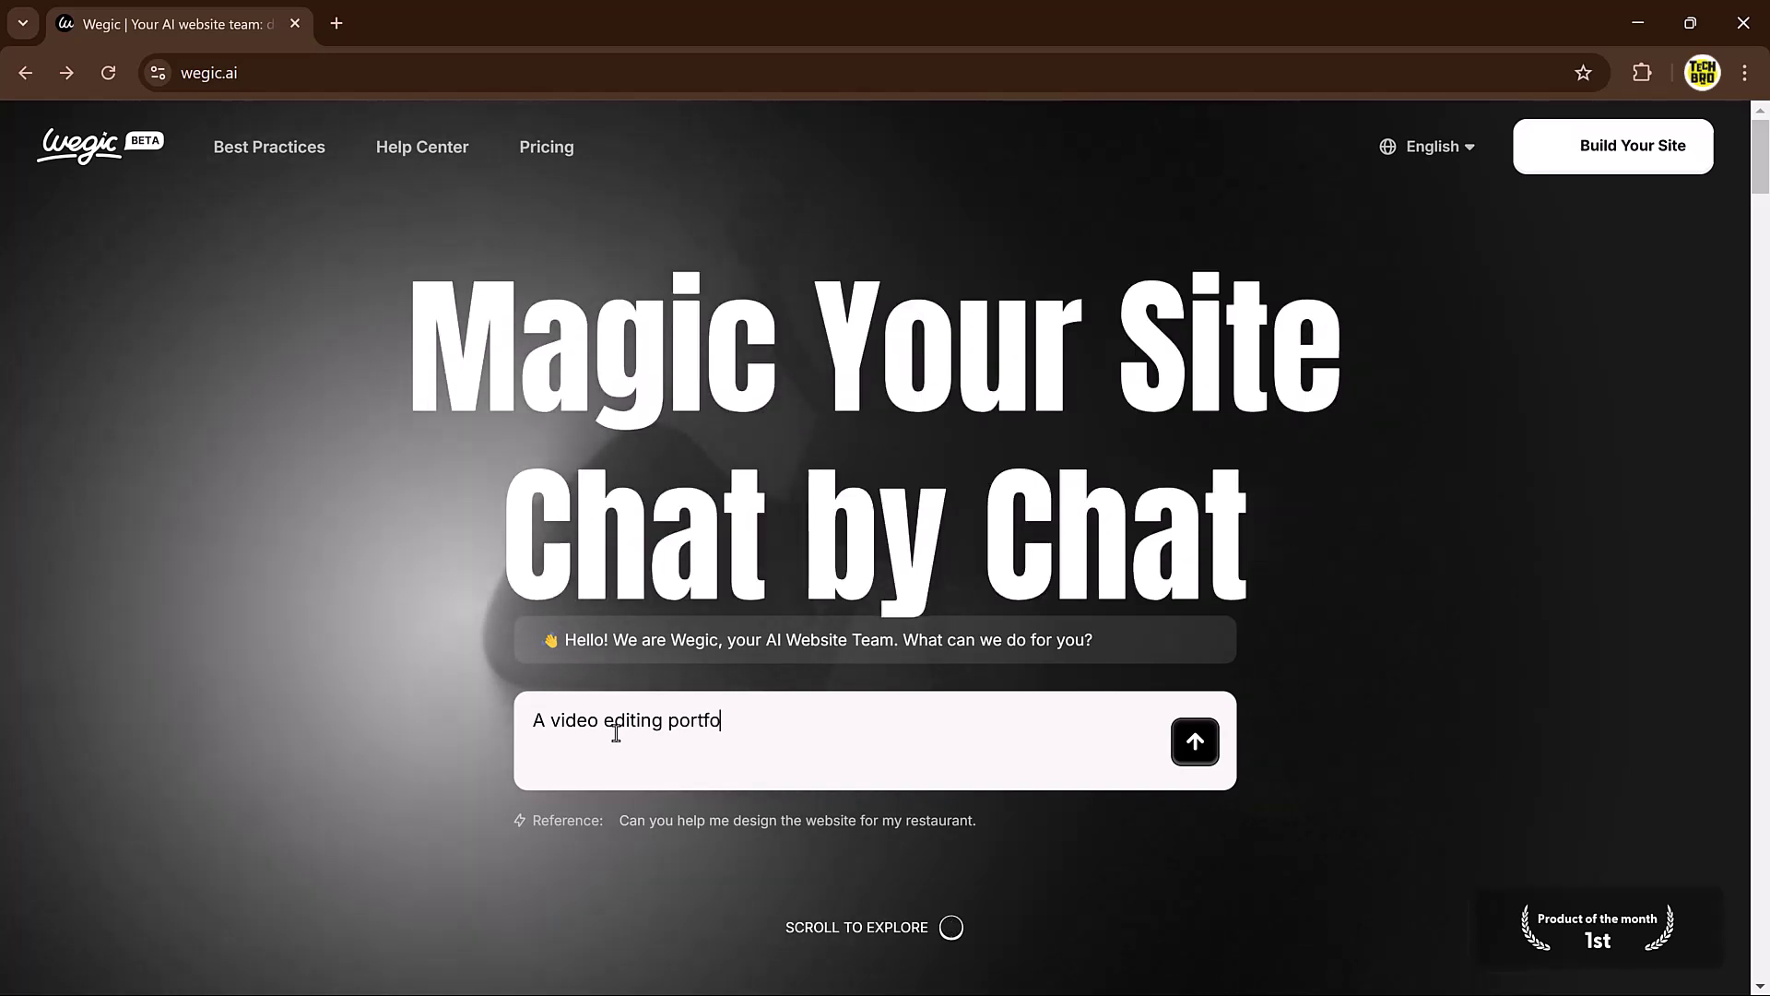
text(lo)
text(io)
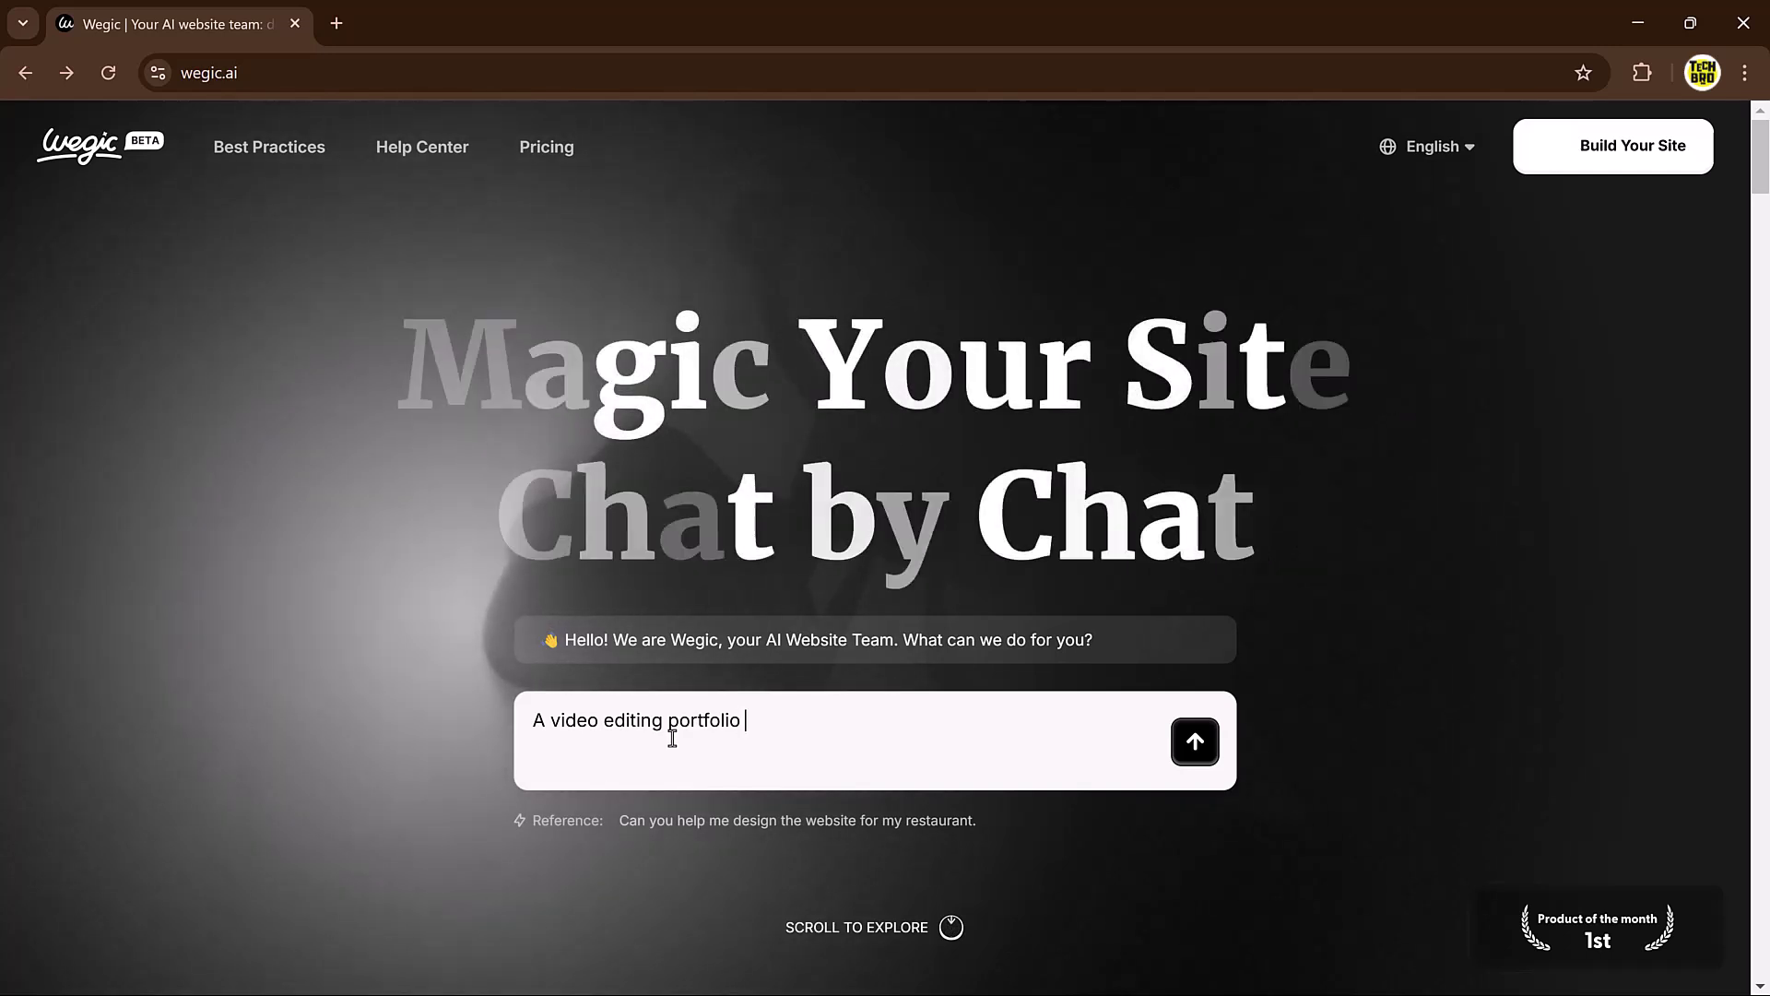
text(websi)
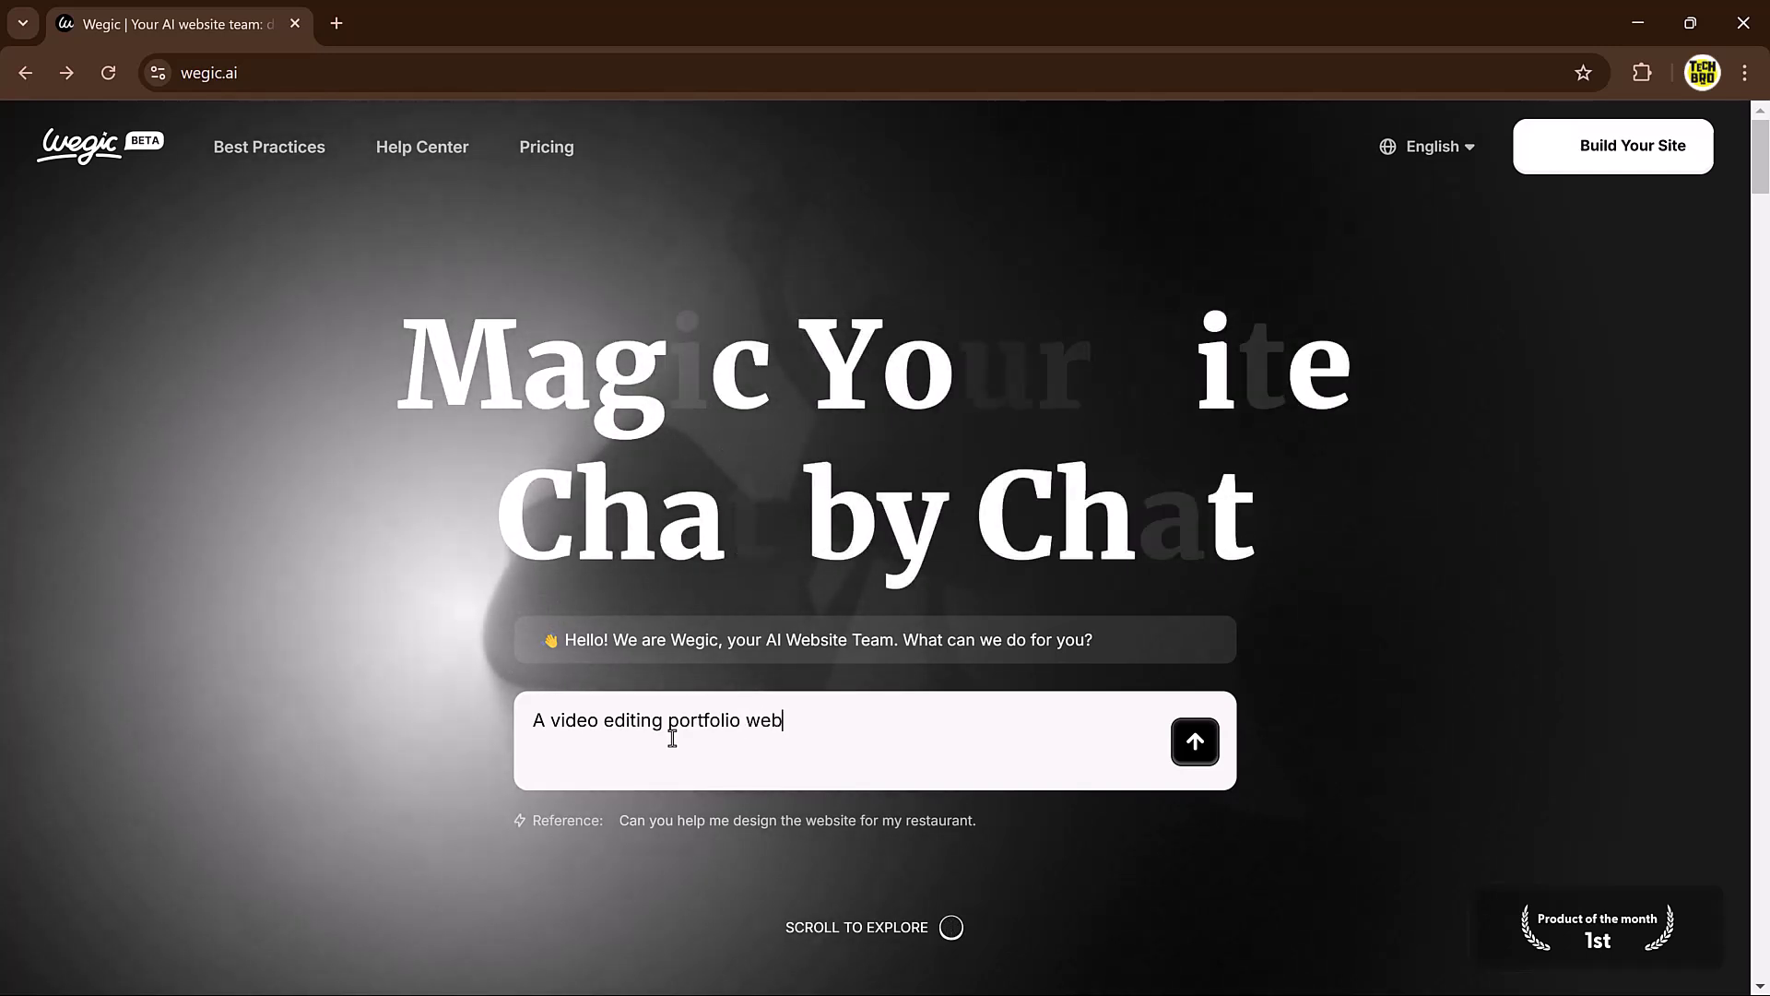
text(te)
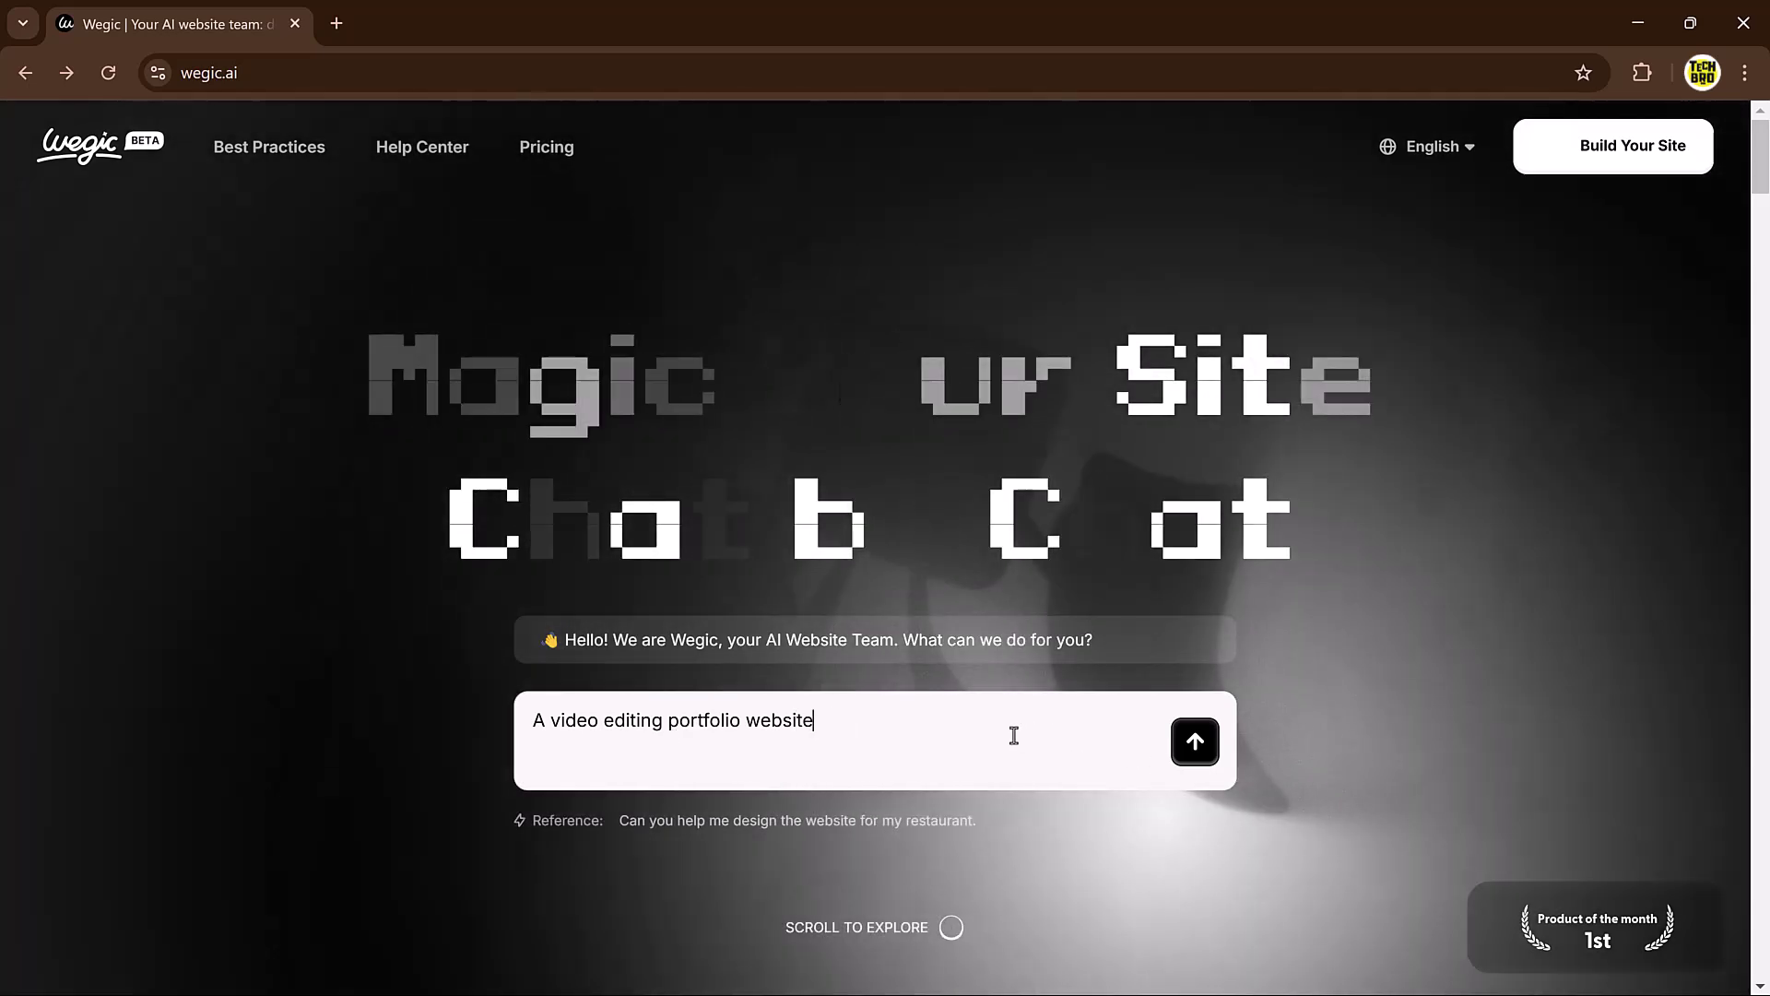
key(Return)
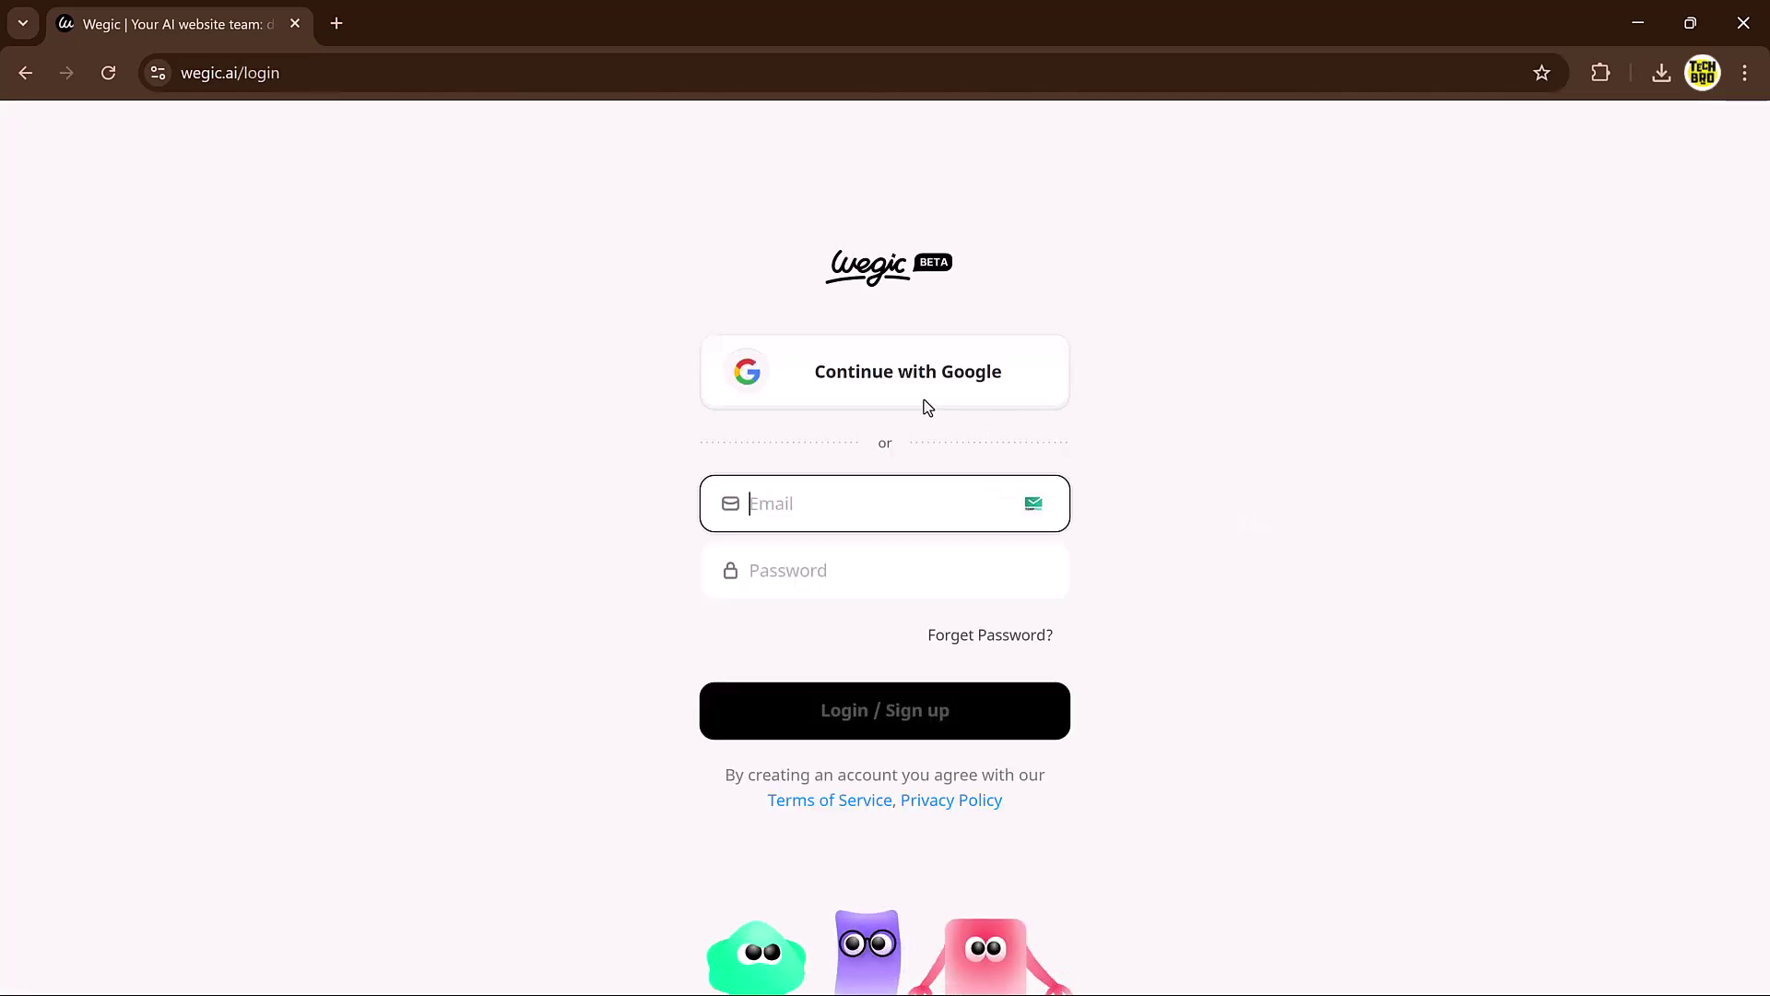
- Sign in to Wegic with a Google account
click(916, 389)
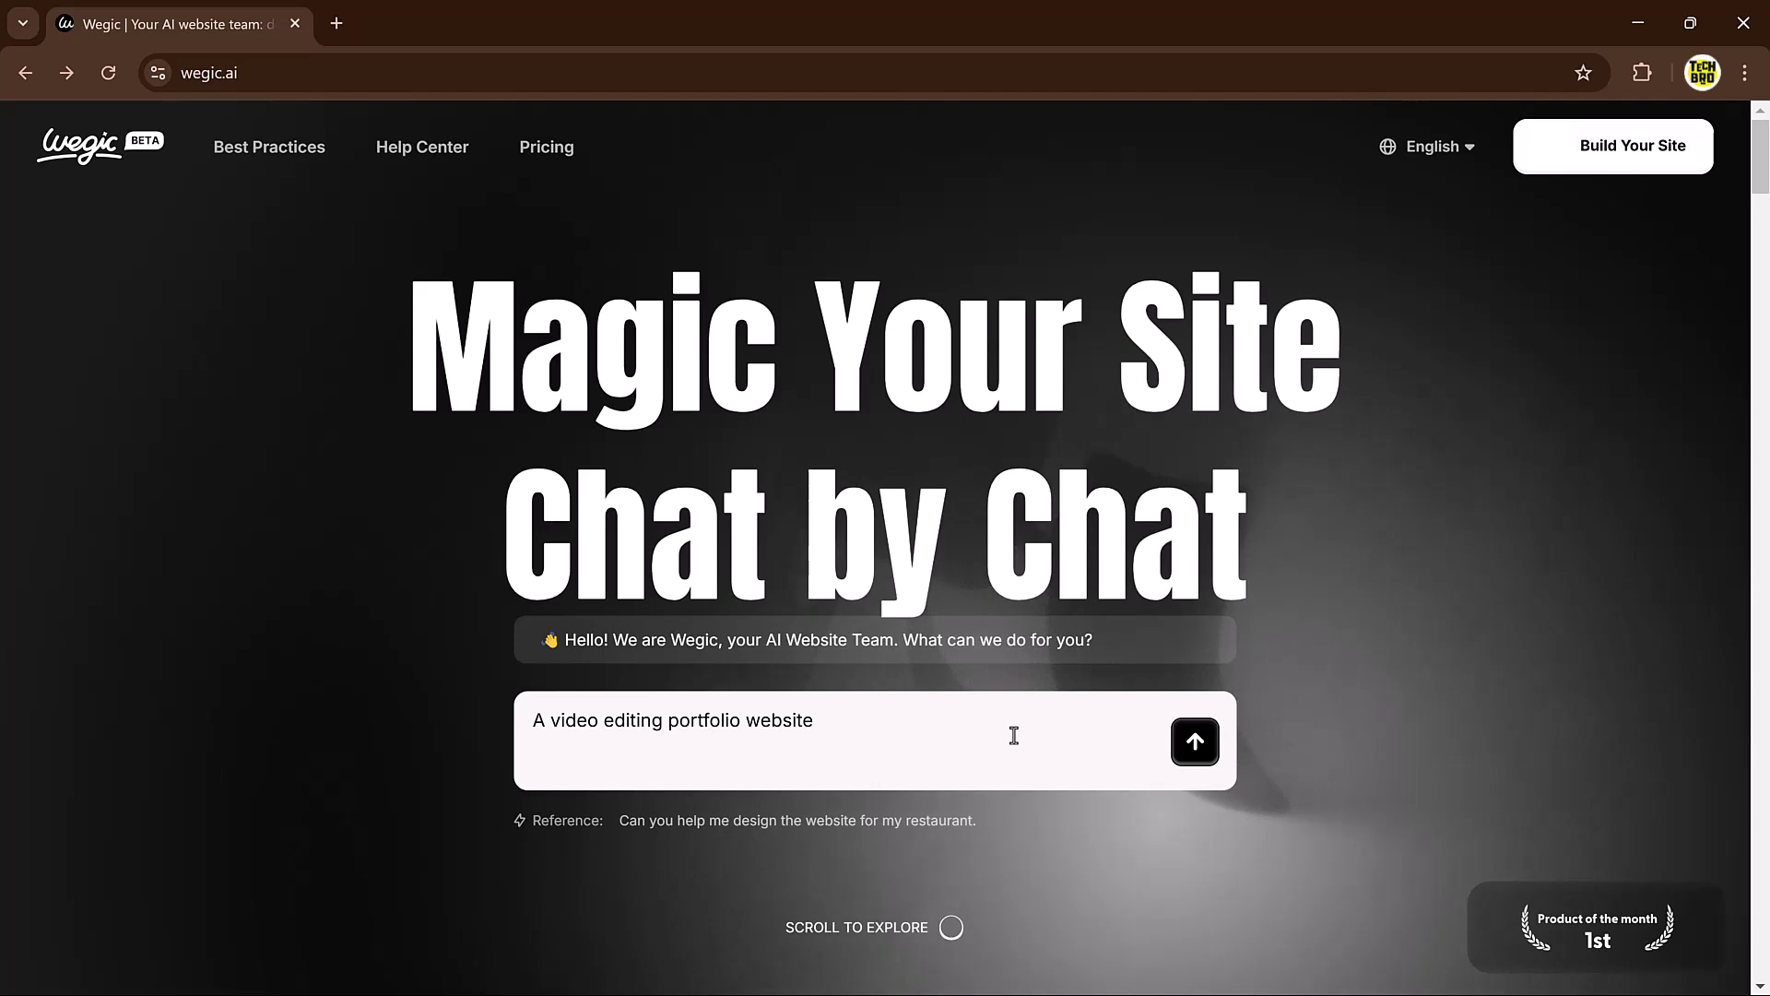
click(1164, 738)
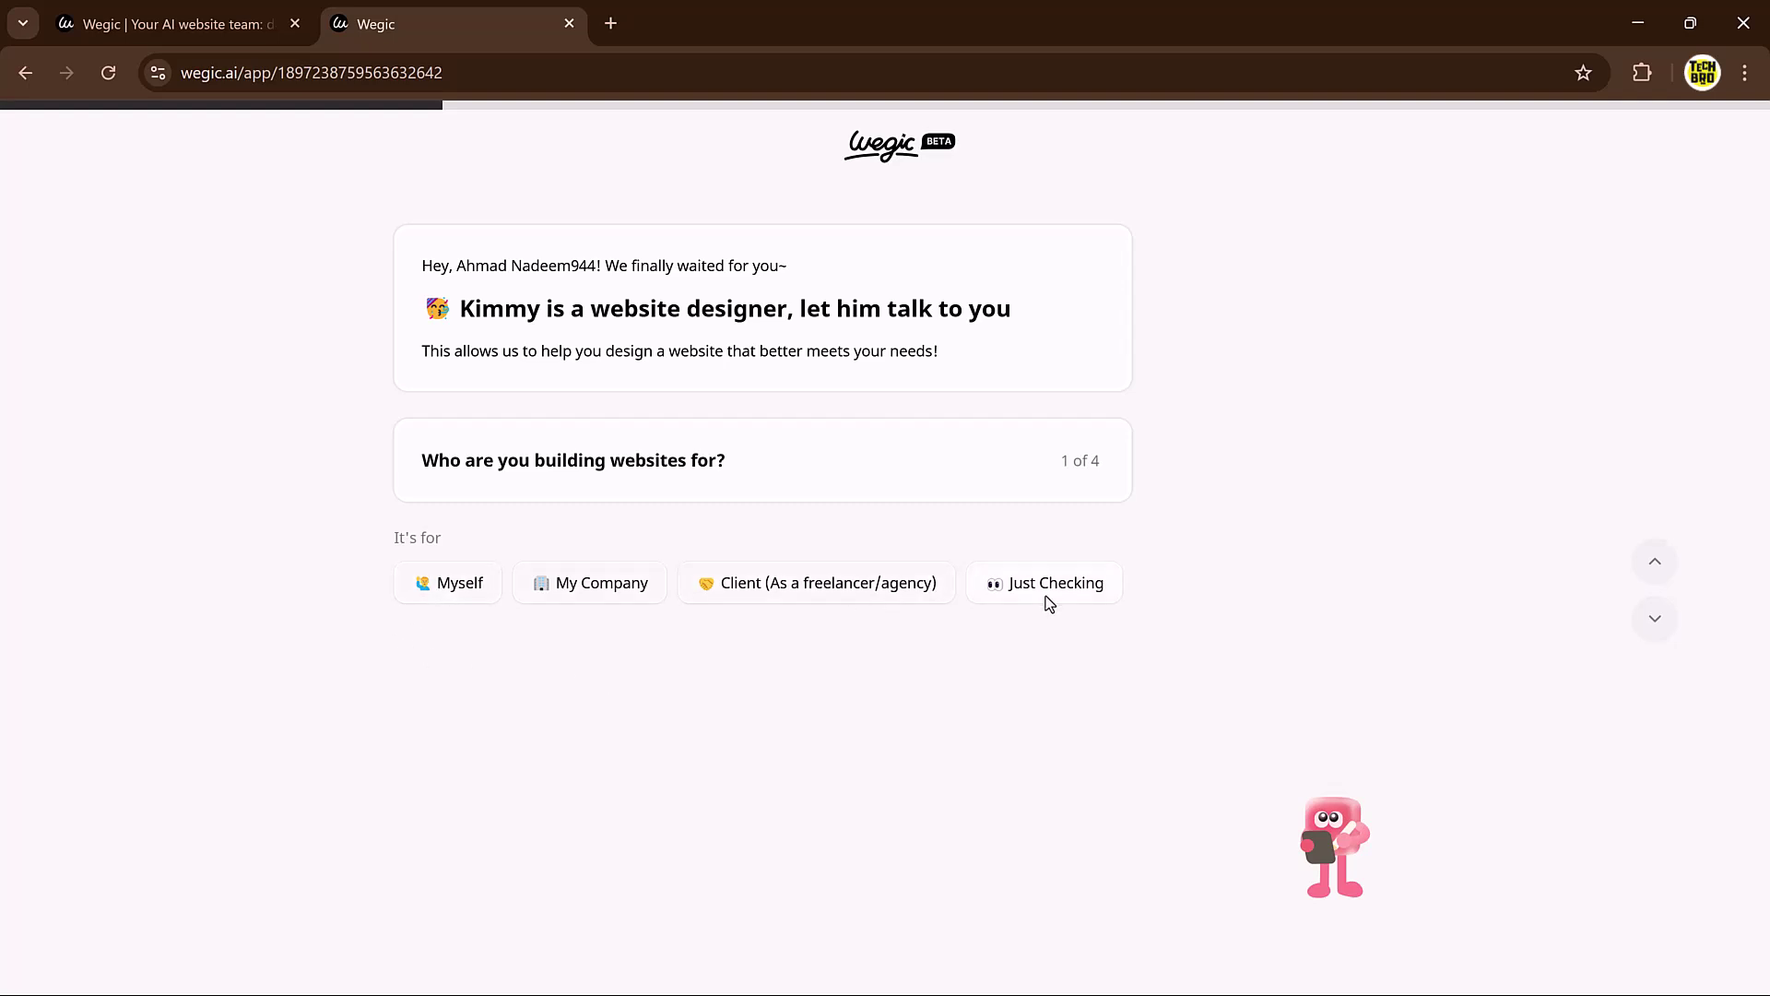
- Answer 'Just Checking' and send the video editing portfolio and Creative Suite tutorials requests
click(1021, 598)
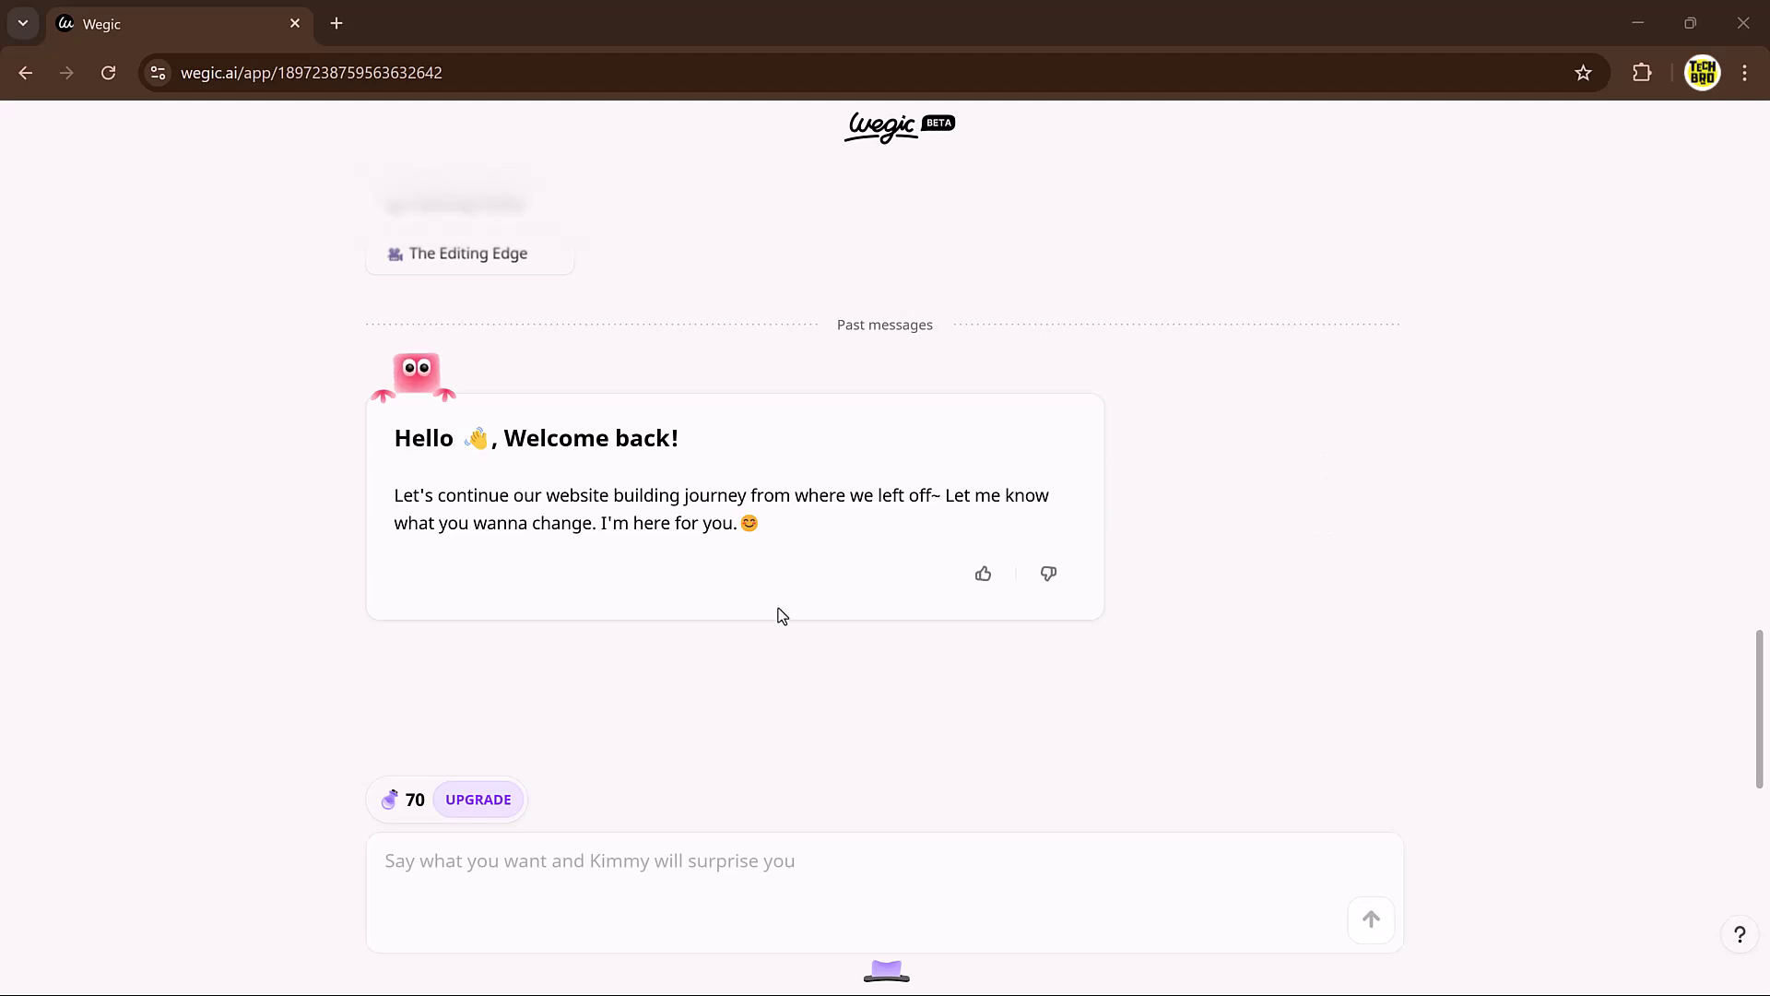
click(404, 871)
text(A video editing portfolio website)
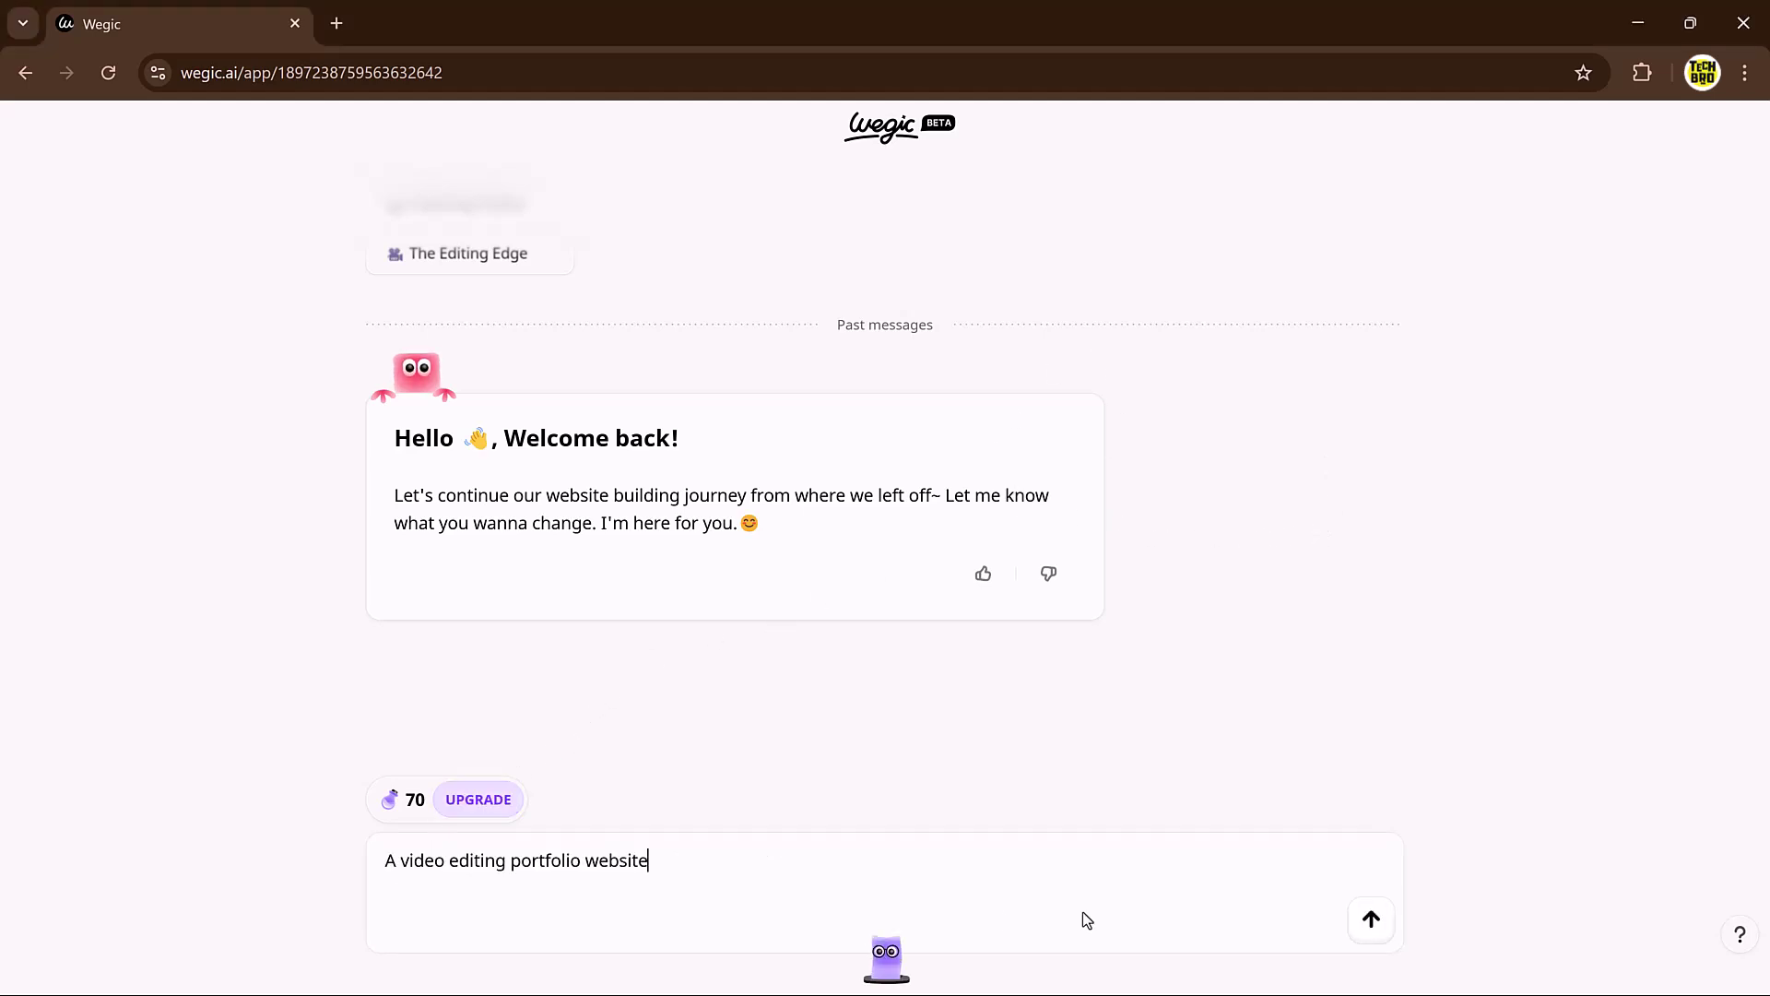
click(1371, 920)
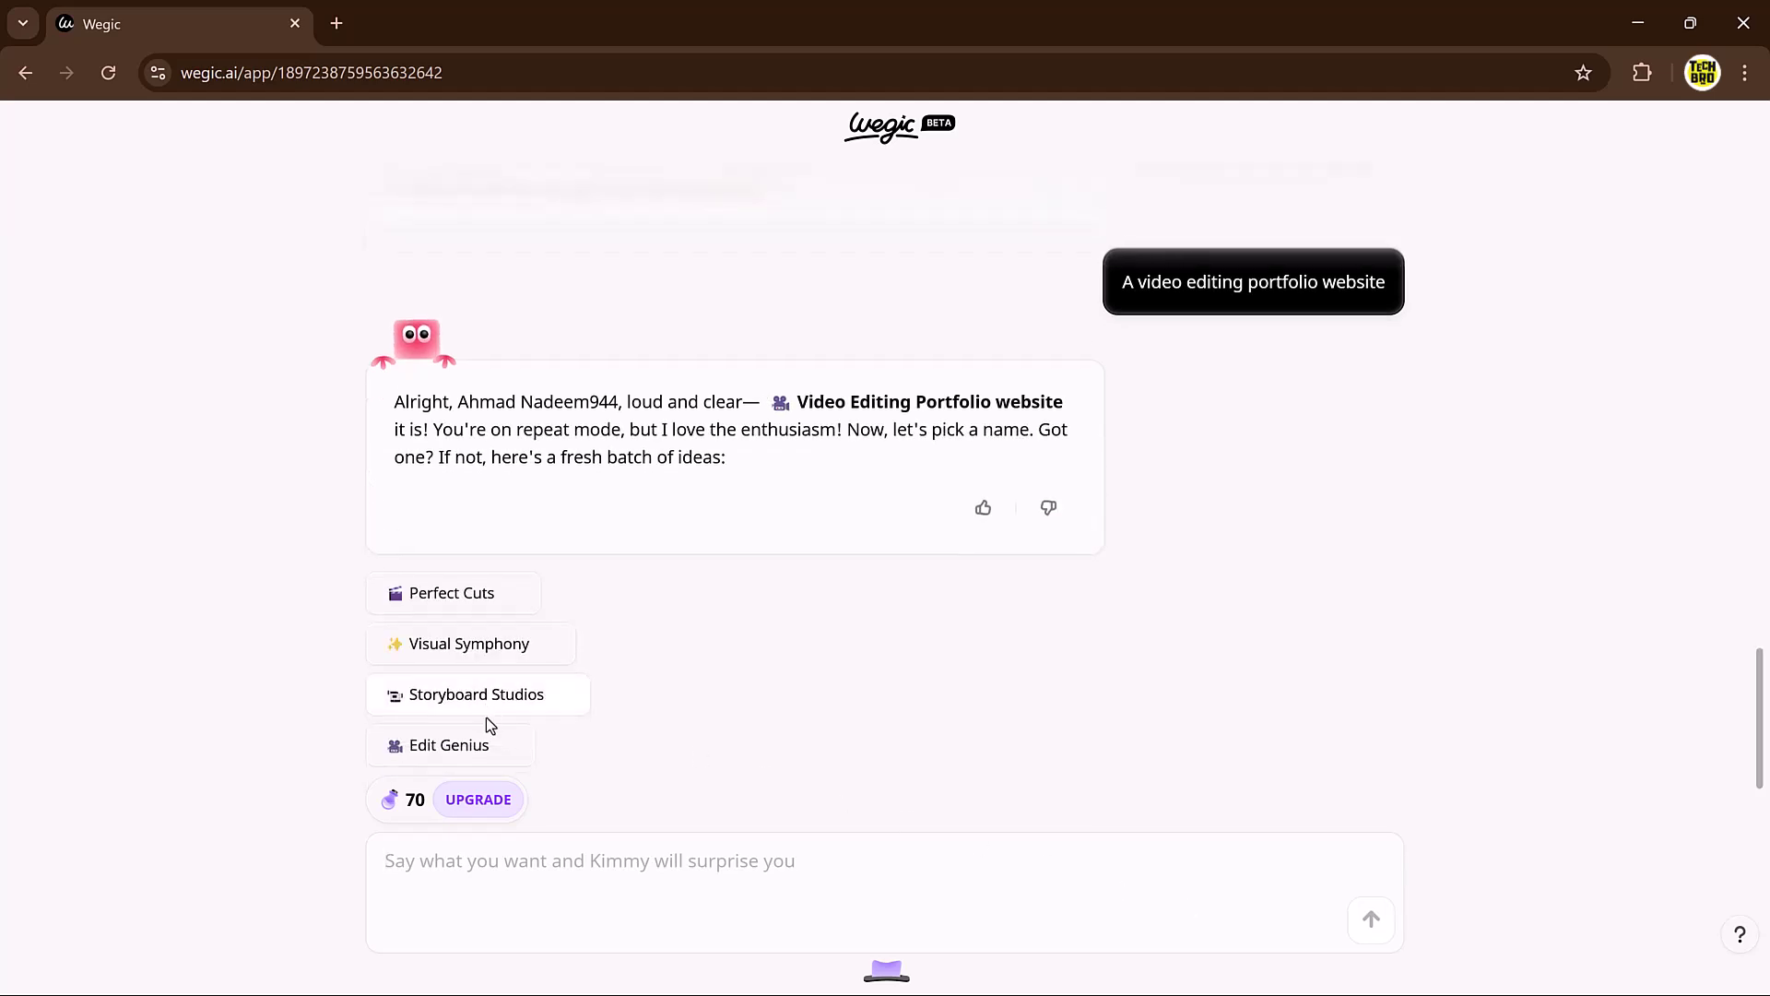
click(463, 871)
text(creative suite tutorials)
key(Return)
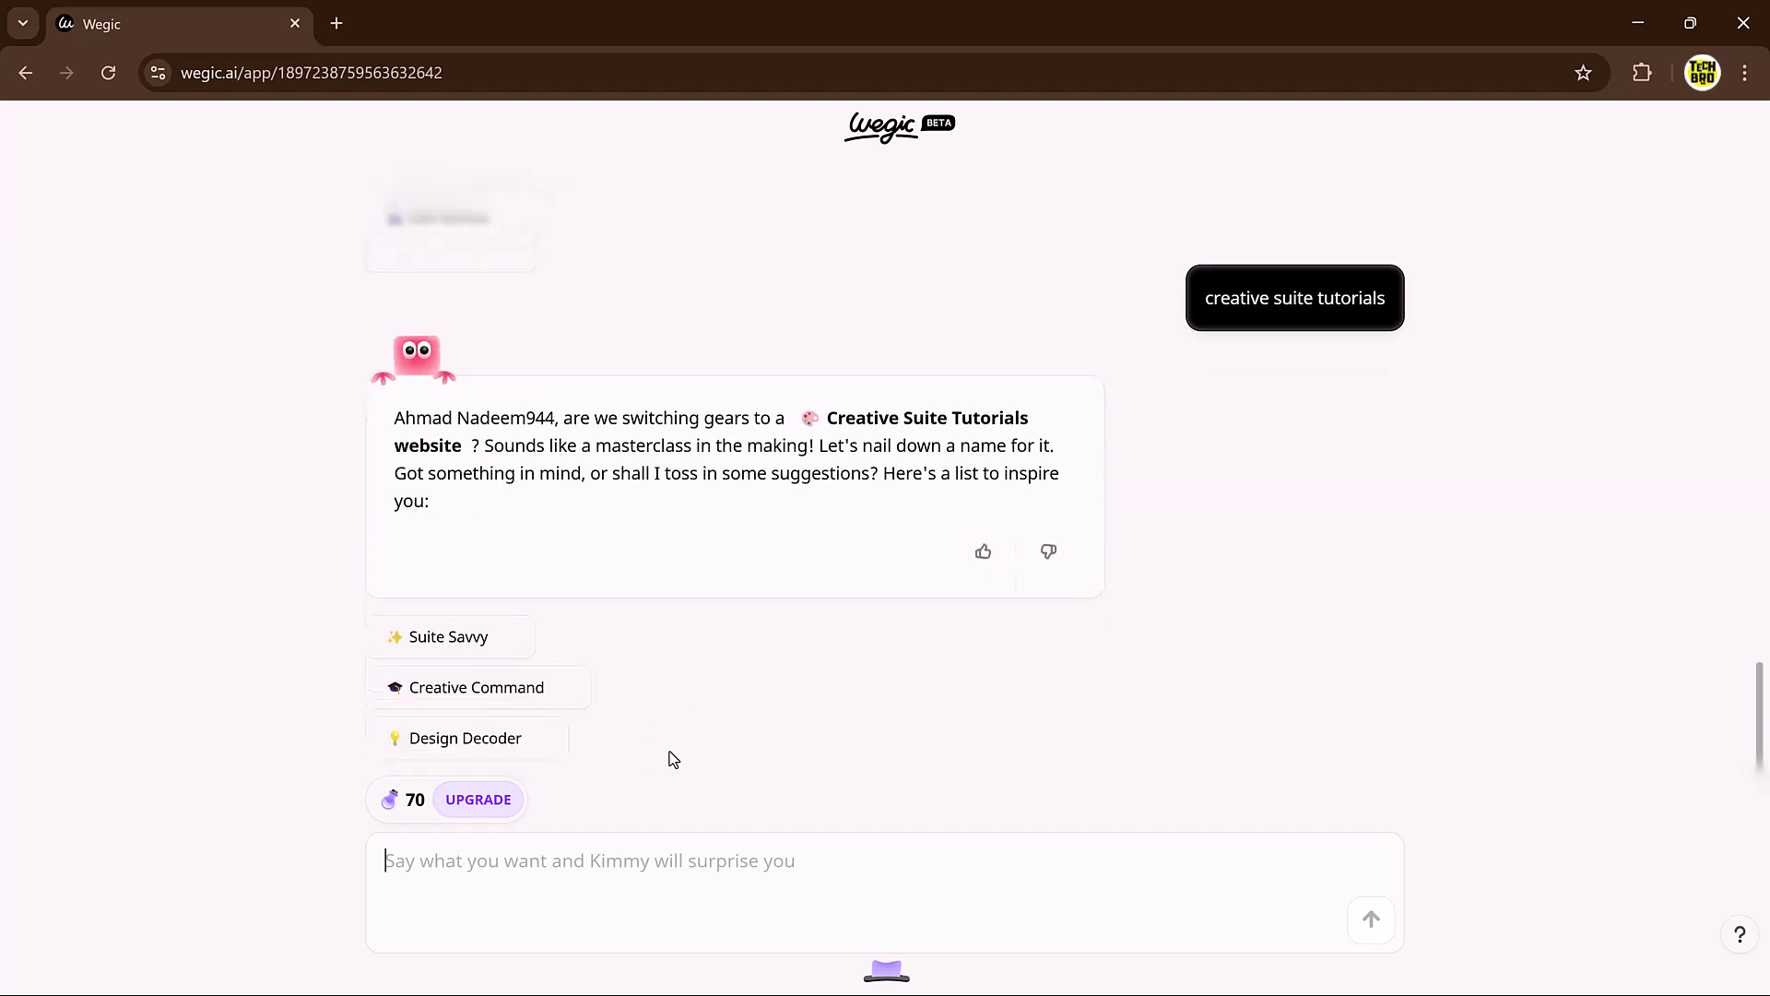
- Name the site Suite Savvy, choose English, and start generating
click(449, 596)
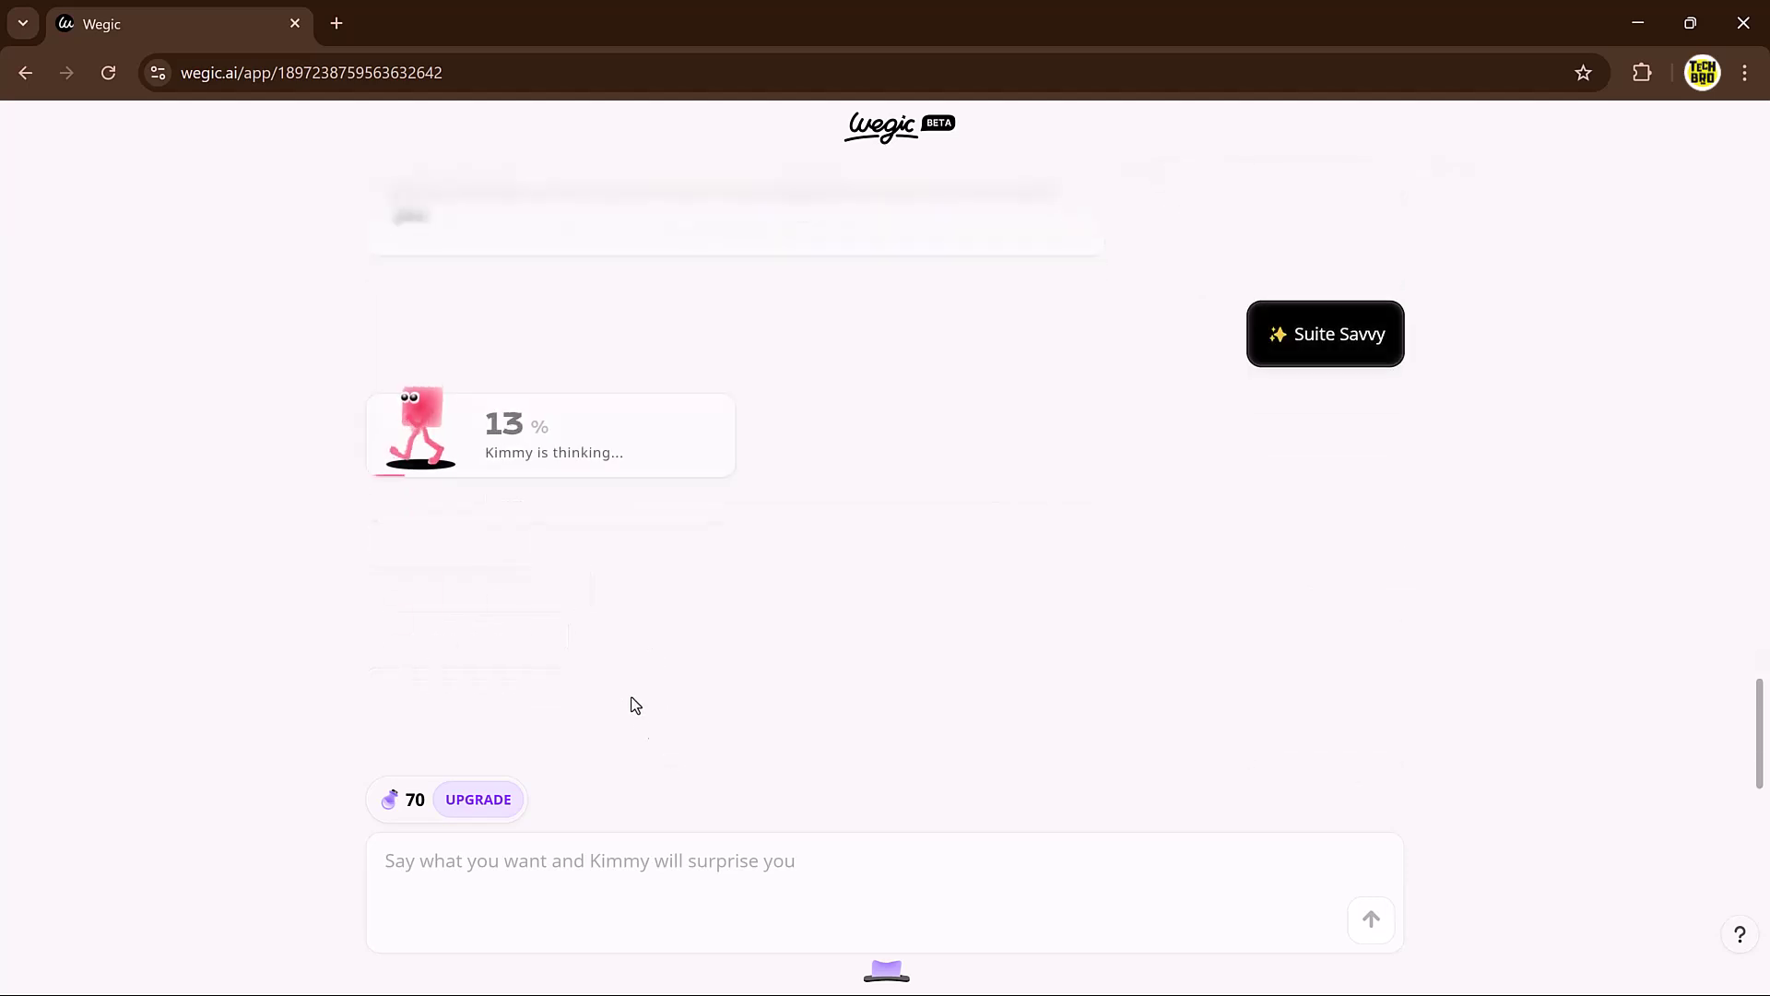
click(455, 624)
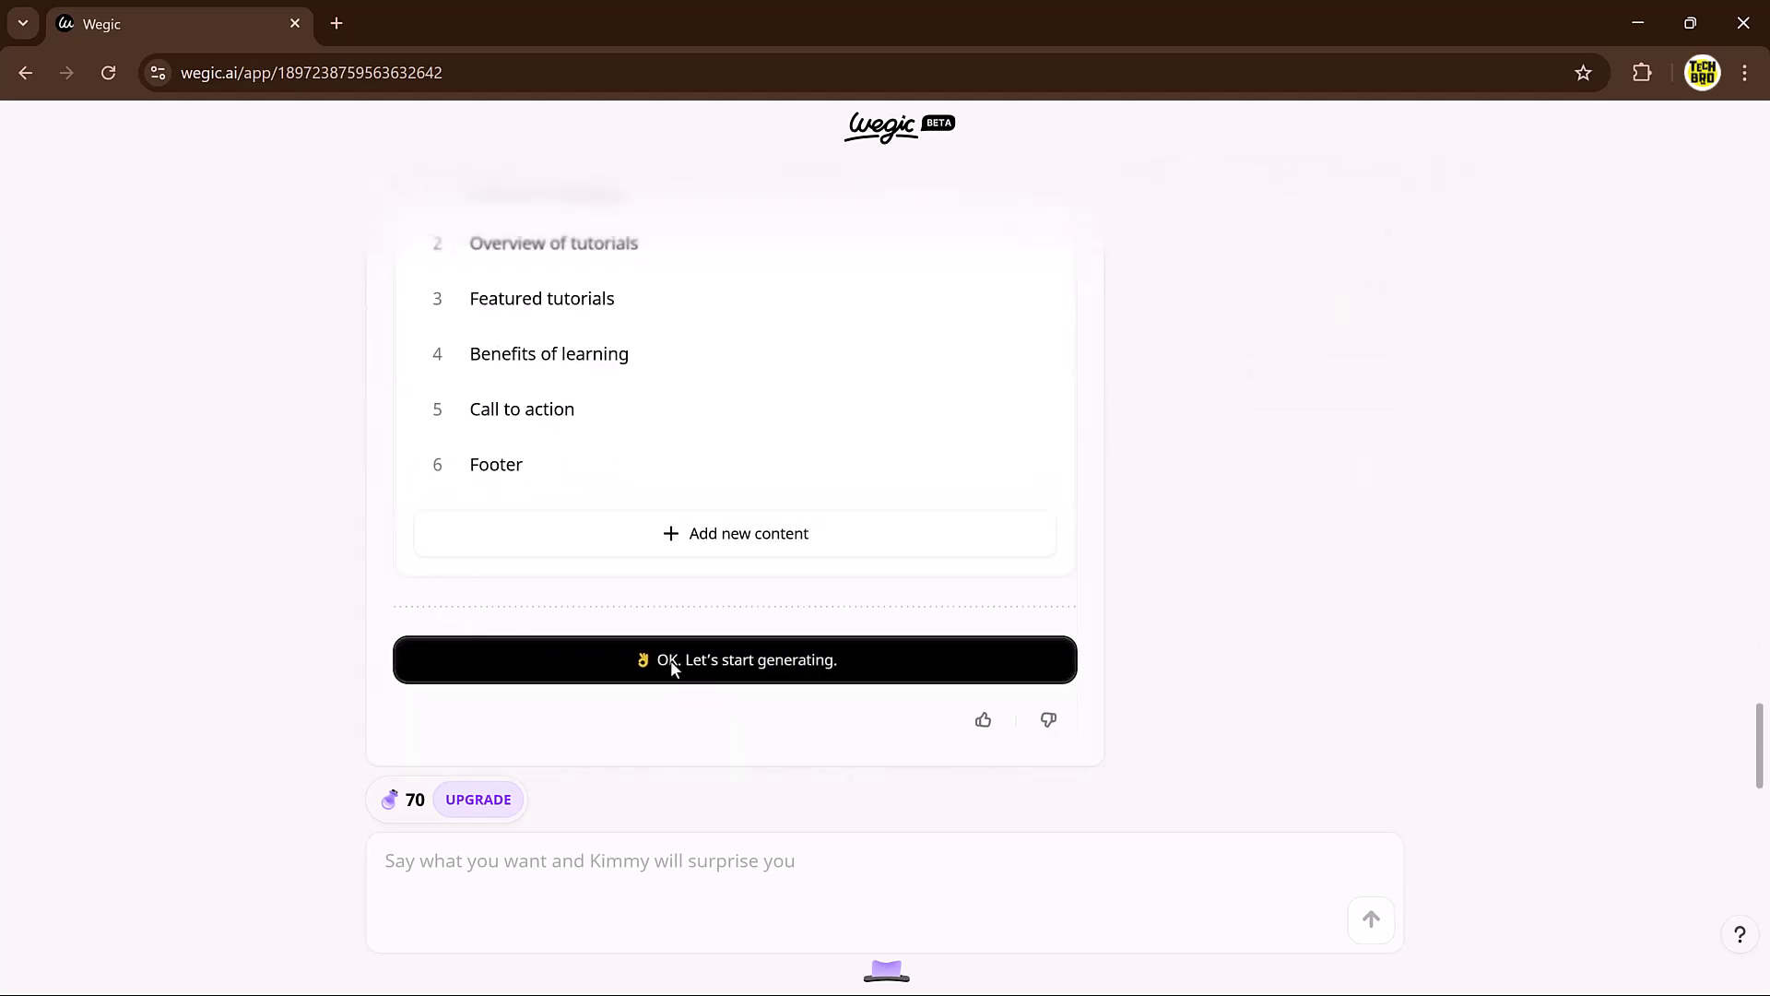
click(671, 660)
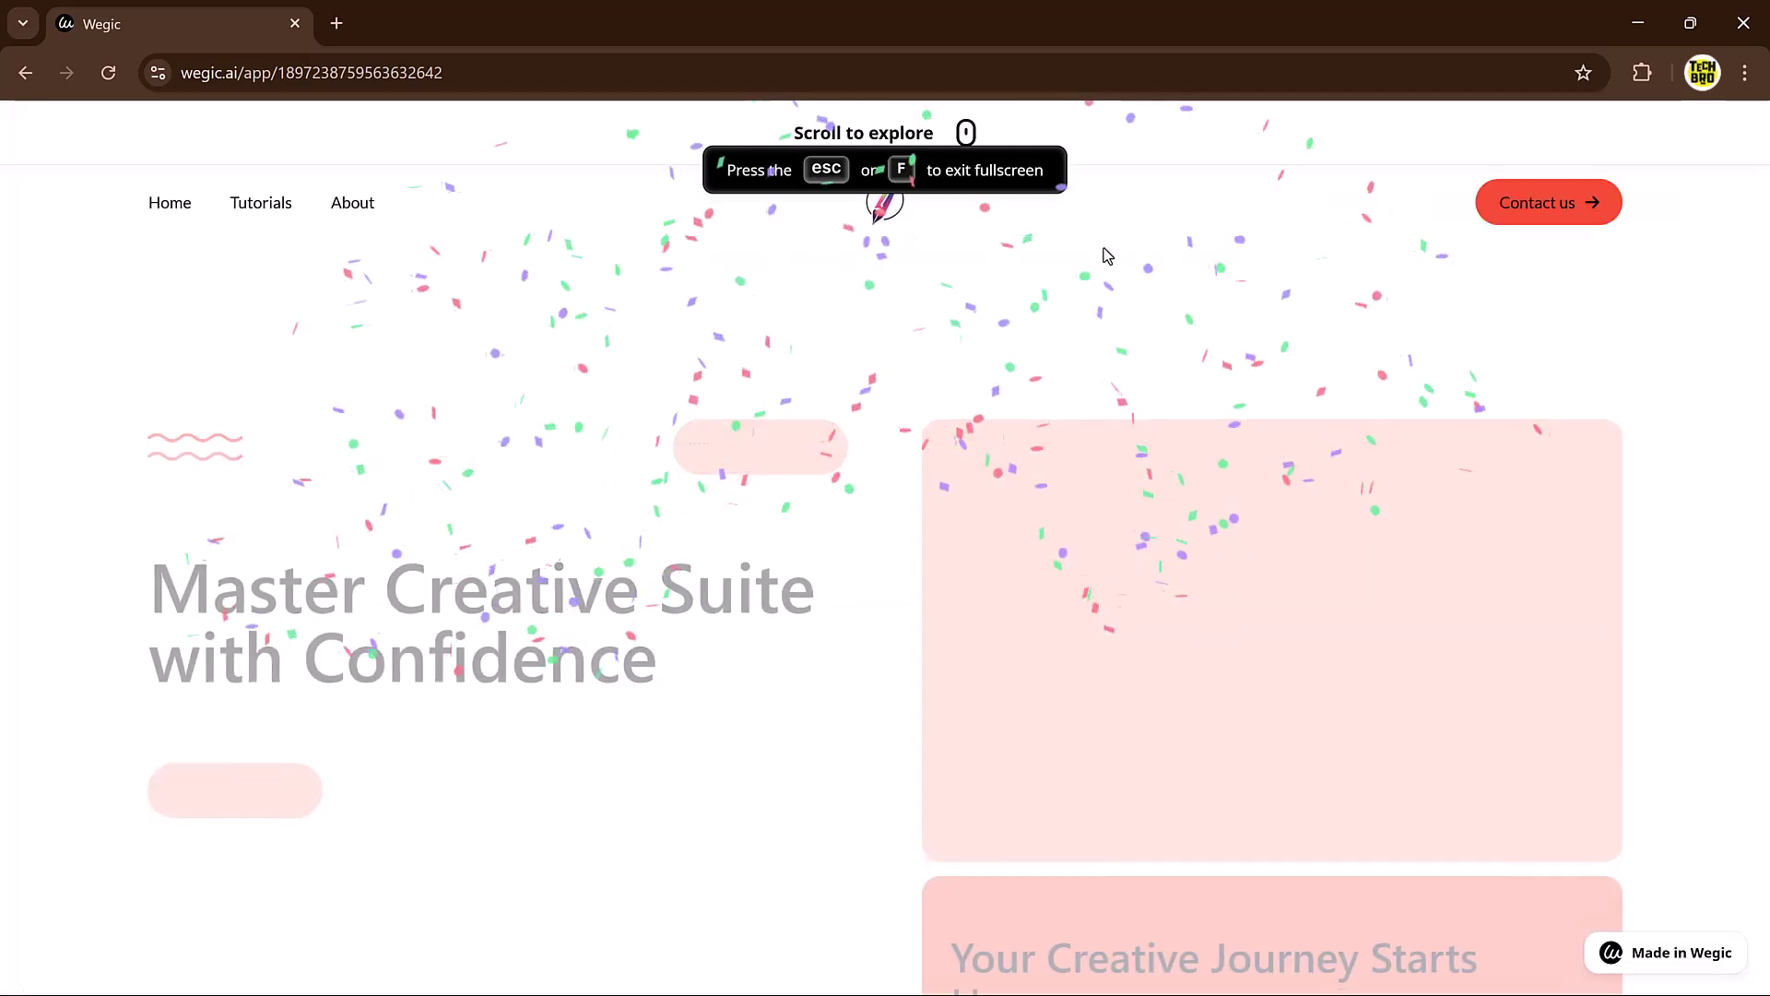
- Review the generated Suite Savvy site, dismiss the rating popup, and switch to Chat to Edit
scroll(892, 402, down, 3)
scroll(894, 398, down, 15)
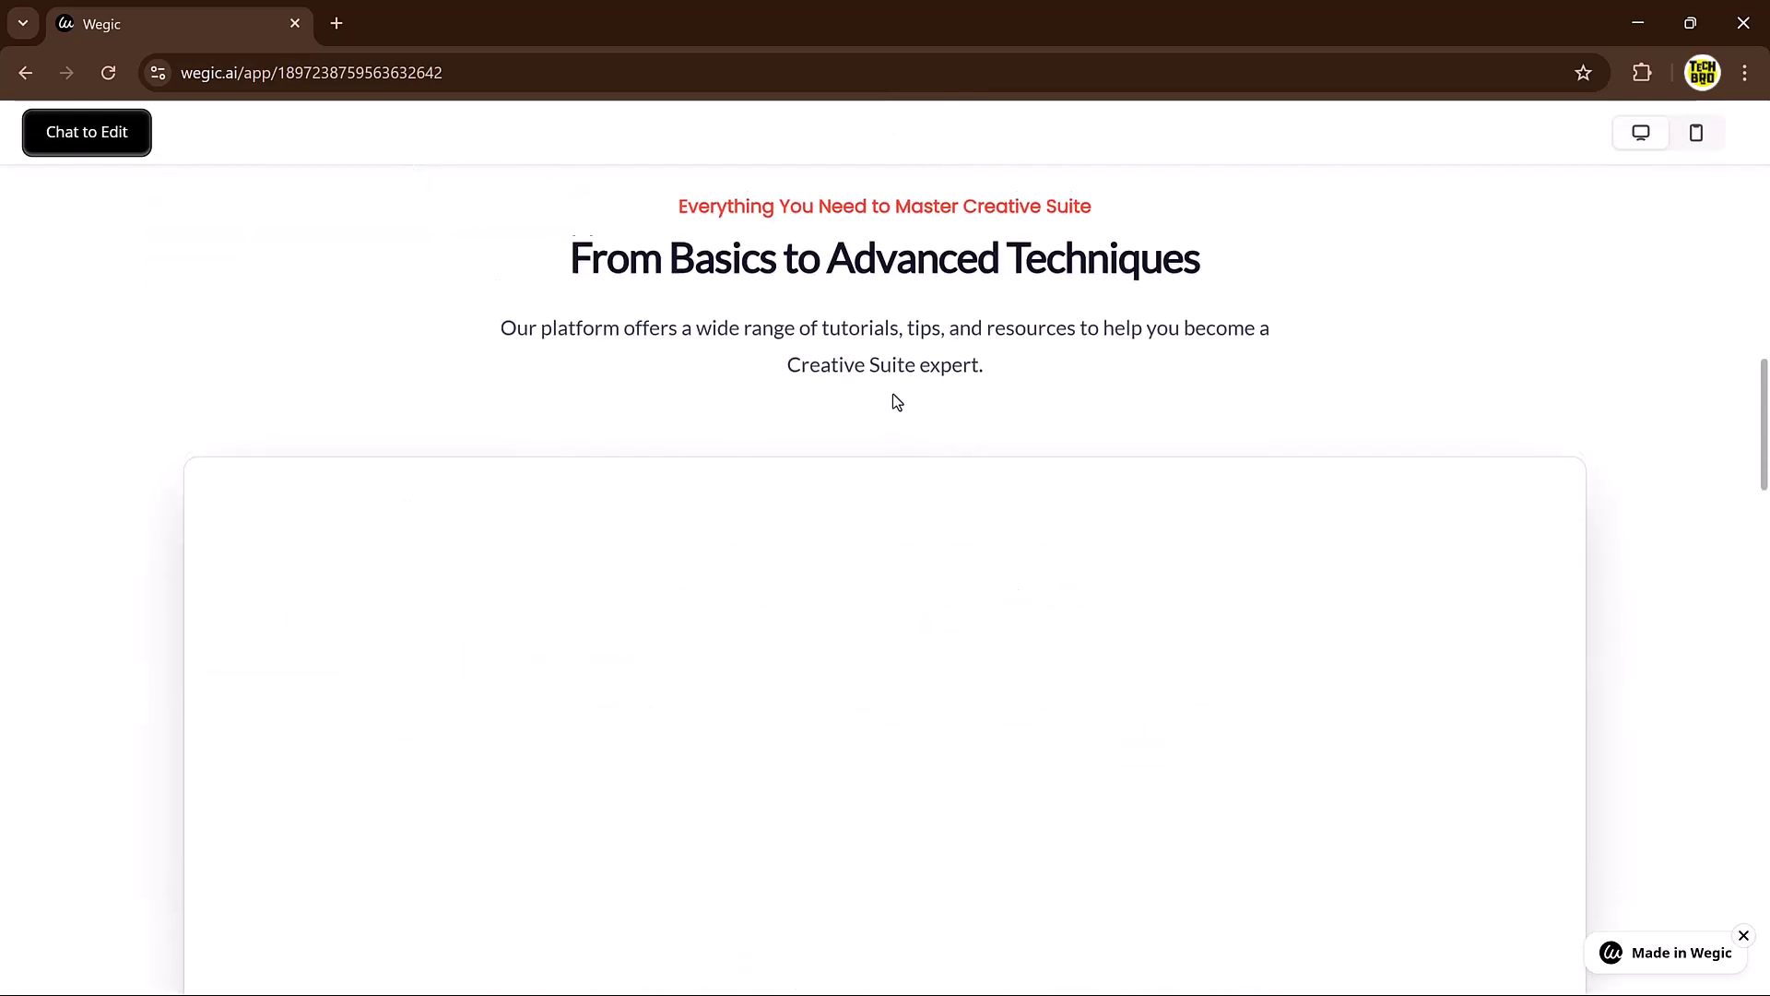
scroll(893, 396, down, 20)
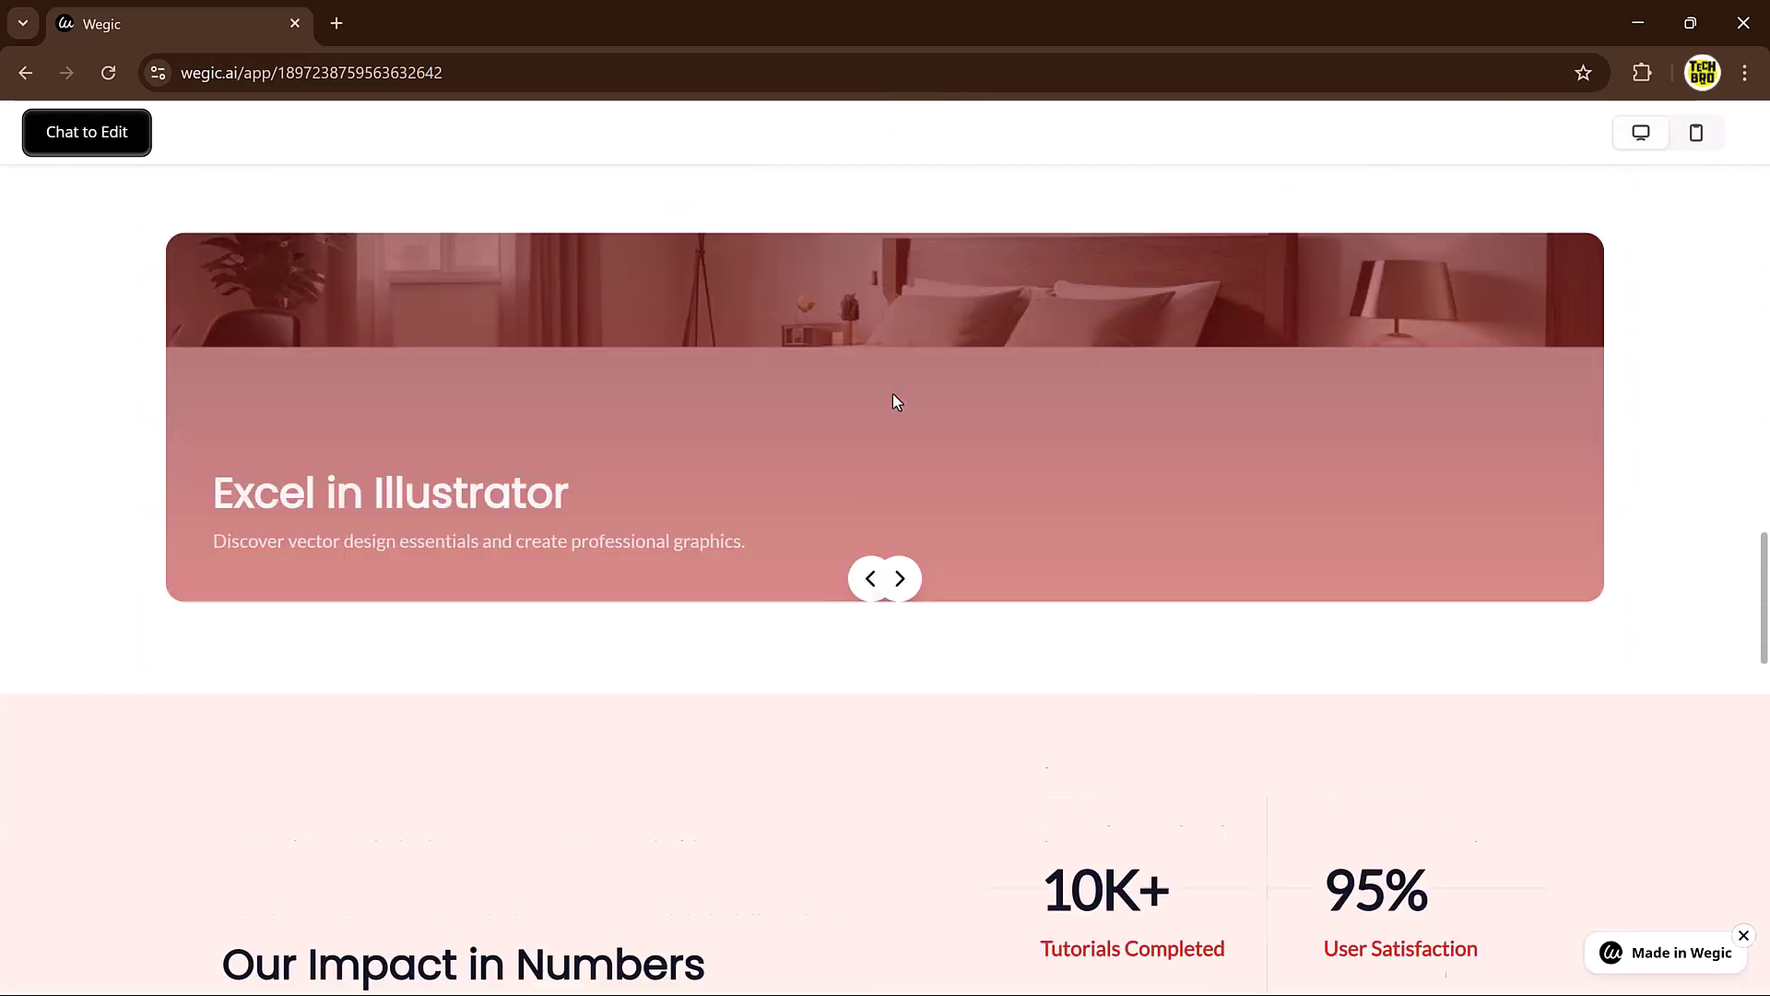
scroll(893, 402, down, 5)
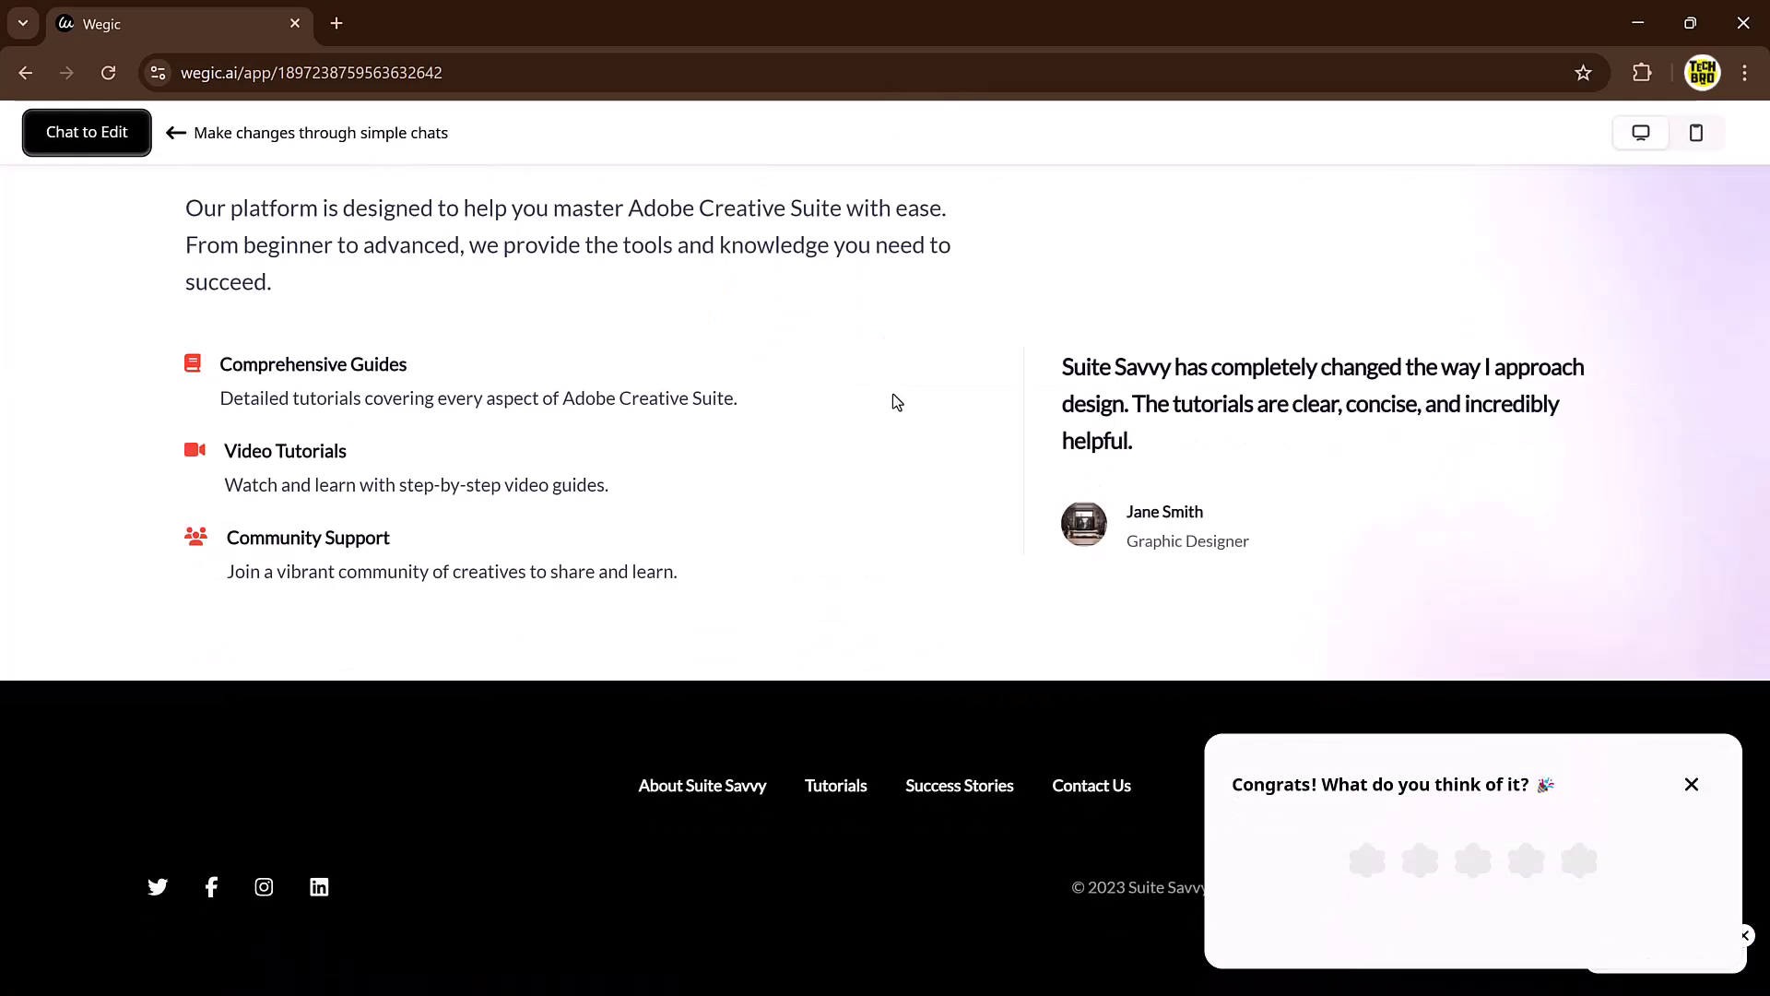
scroll(893, 402, up, 20)
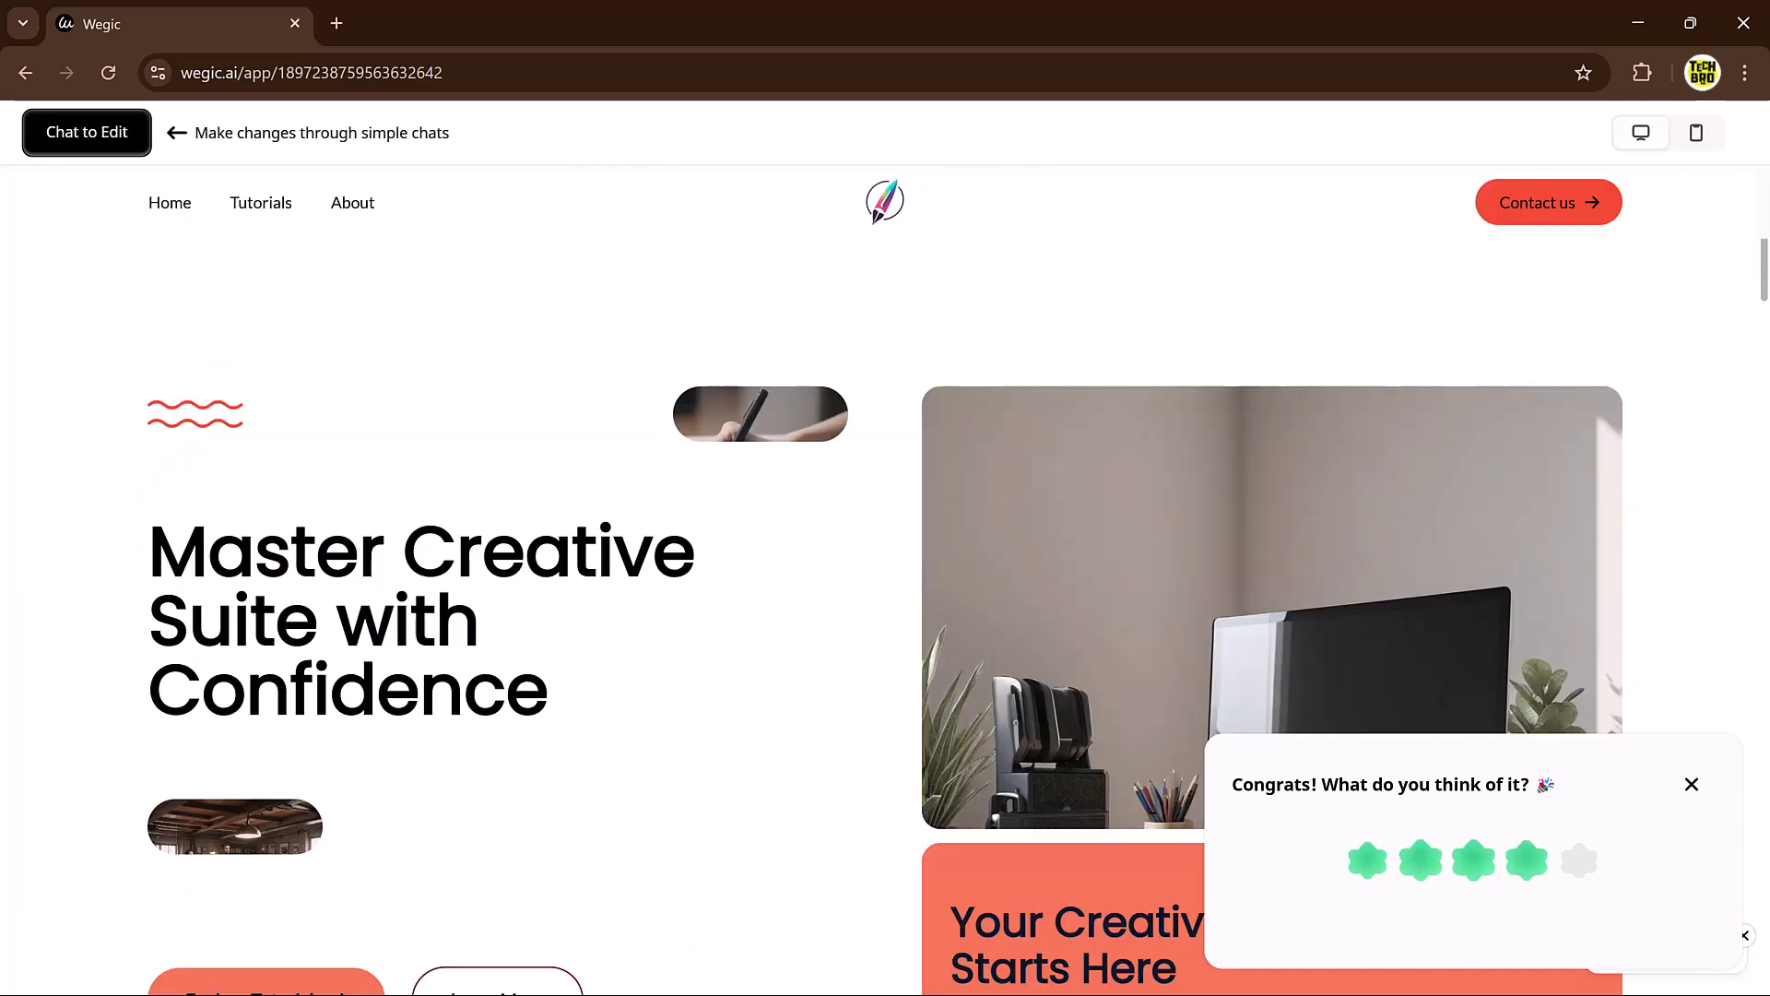
click(1692, 784)
scroll(229, 763, down, 3)
scroll(258, 730, up, 3)
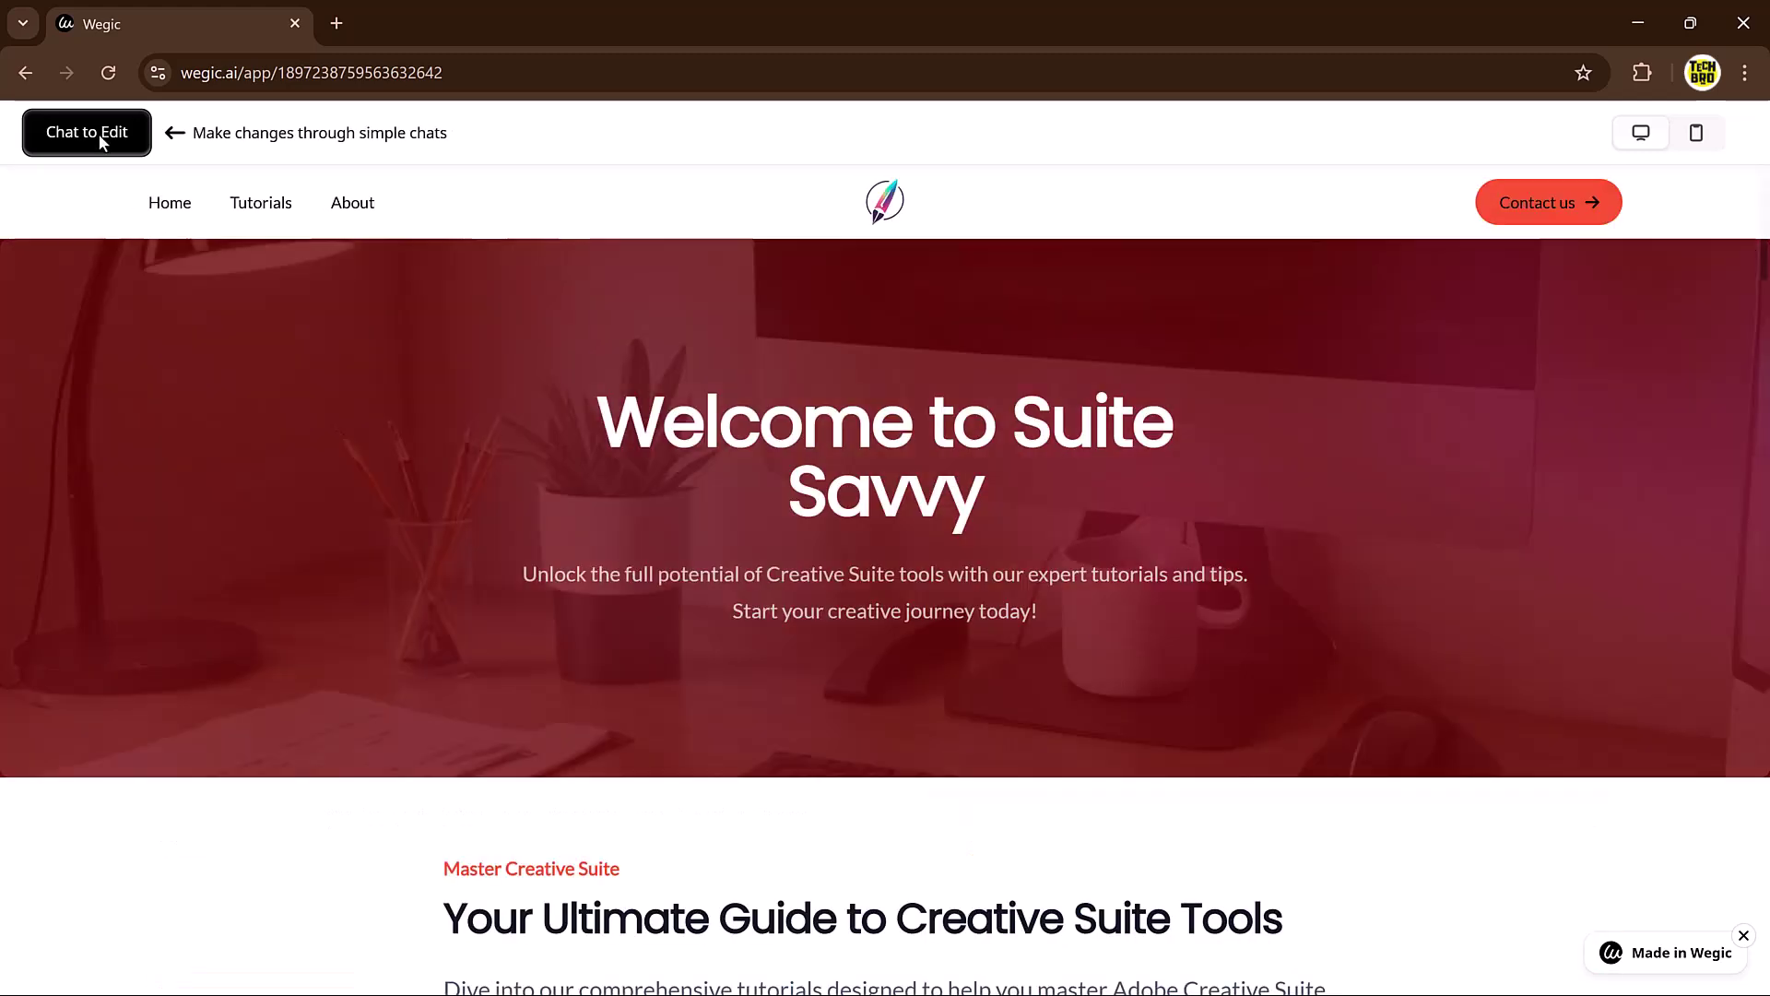
click(97, 134)
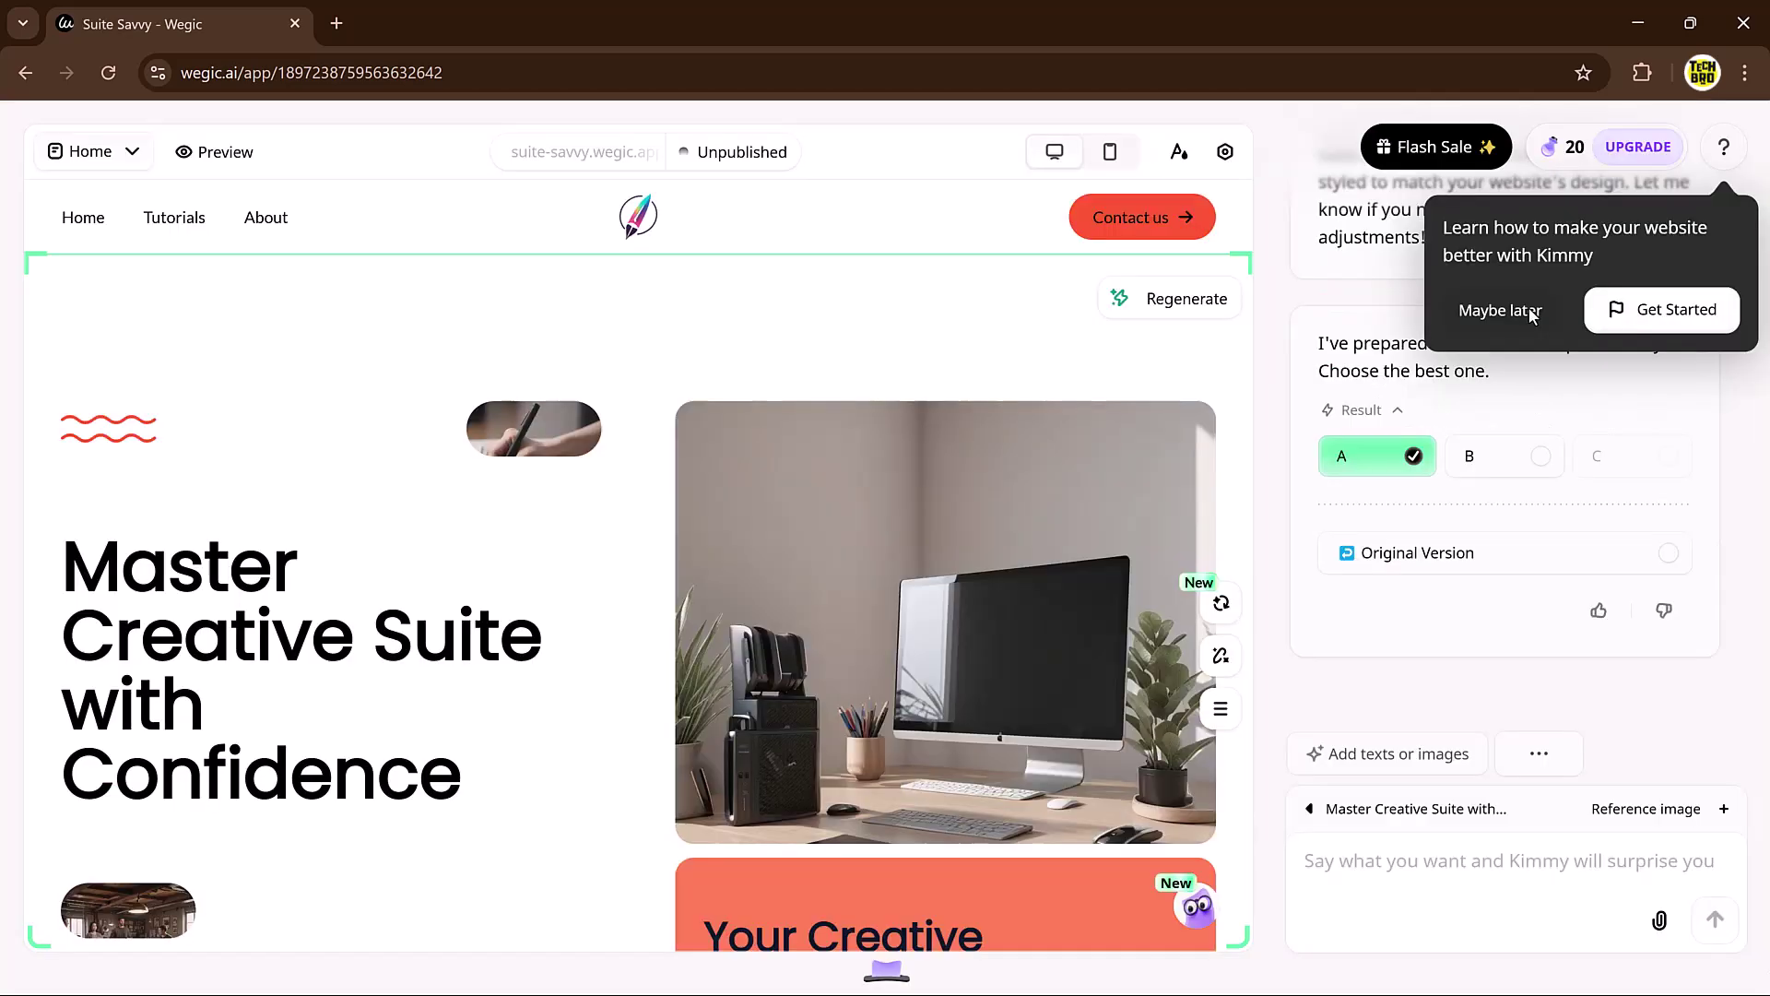
- Dismiss Kimmy's tip, try blue draw mode without marking, then bring up the theme colour settings
click(1513, 308)
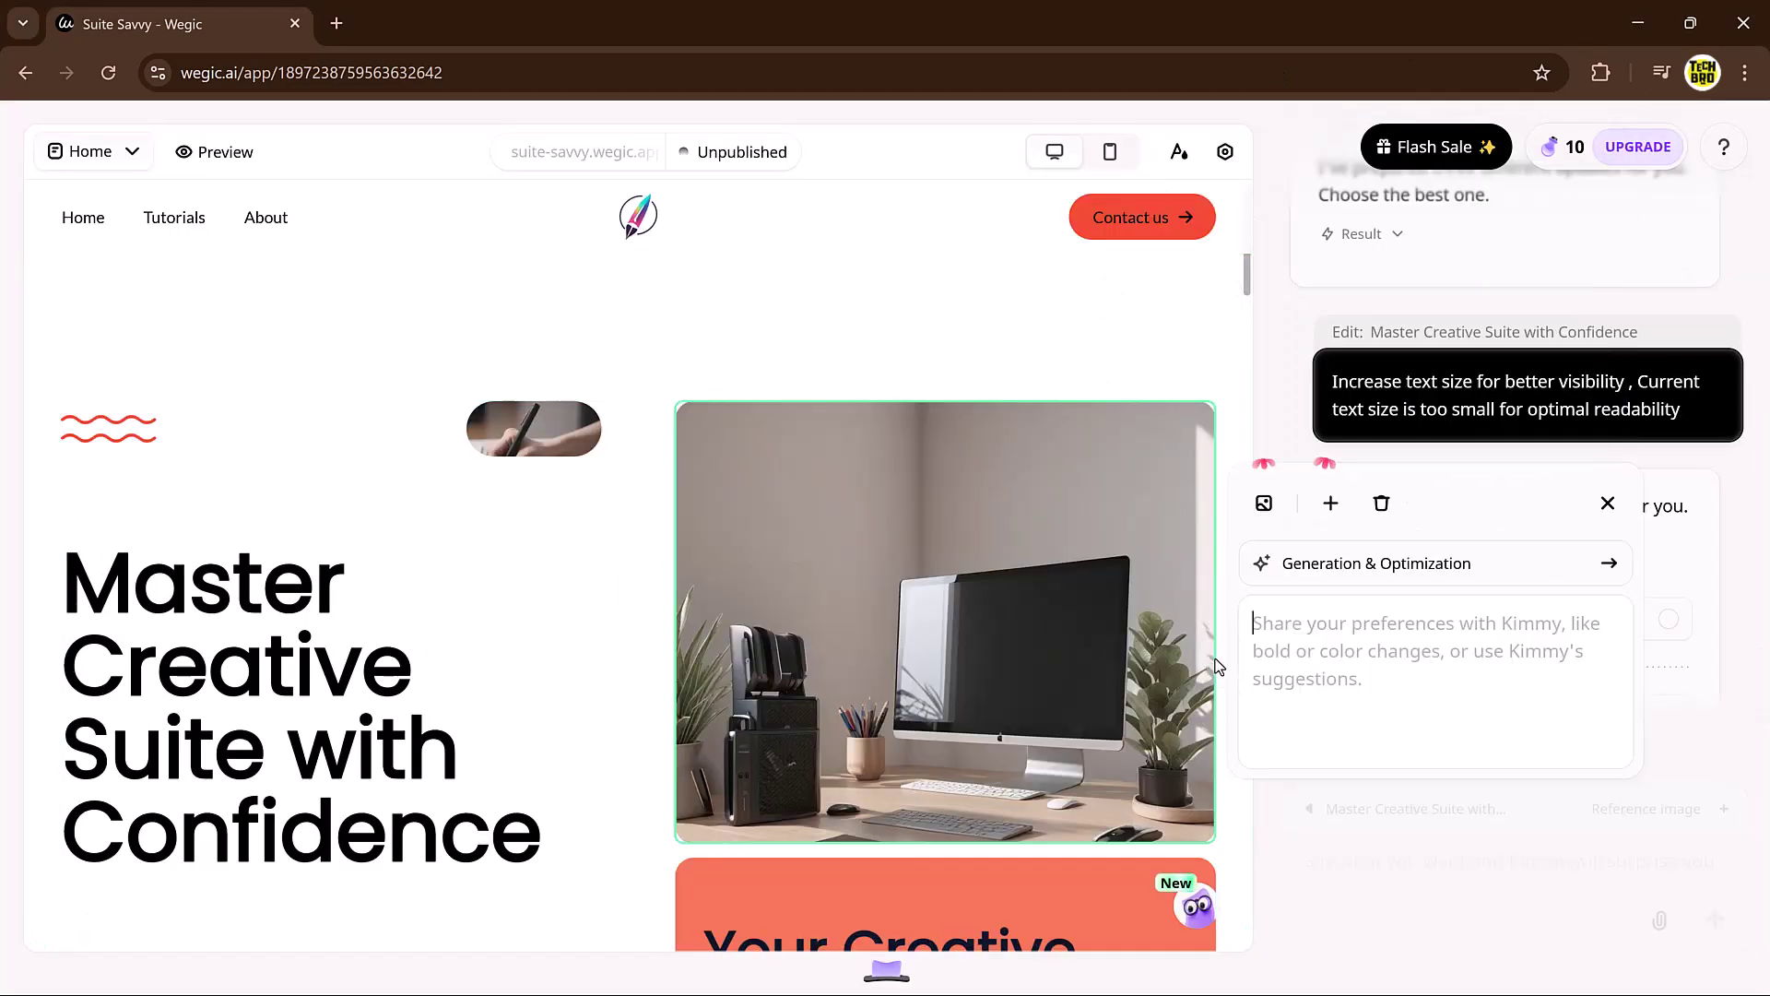
click(1221, 656)
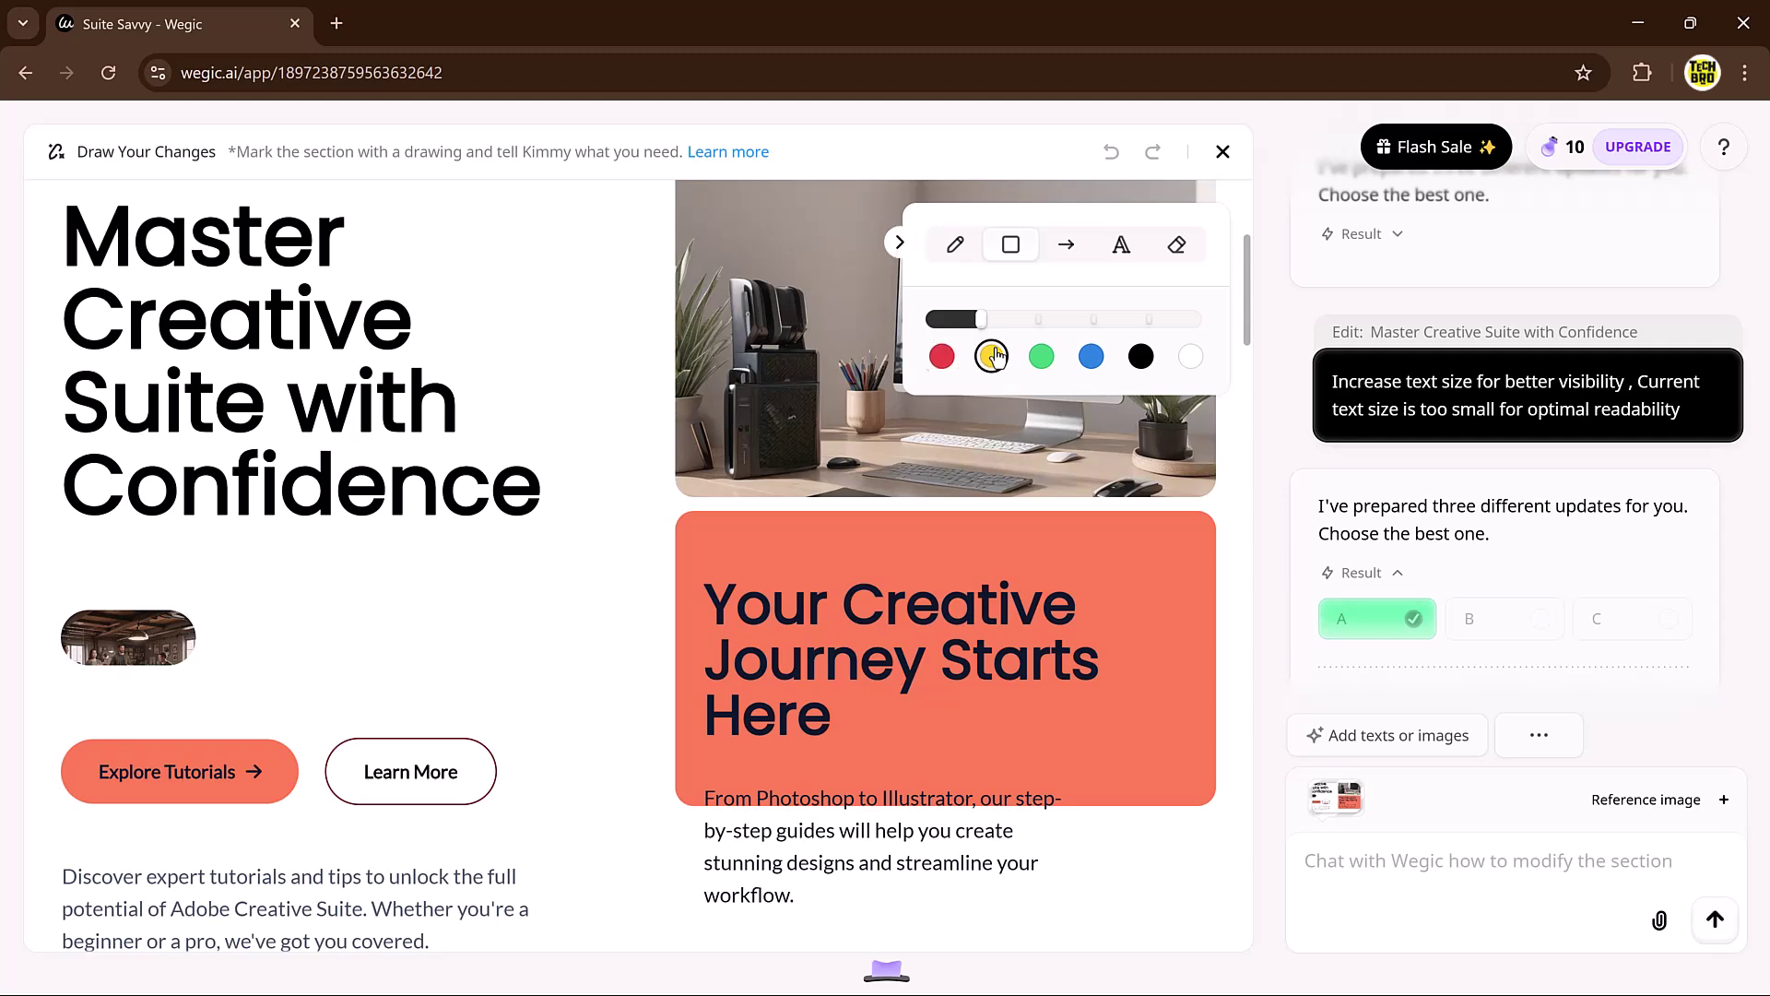
click(1091, 356)
click(1036, 319)
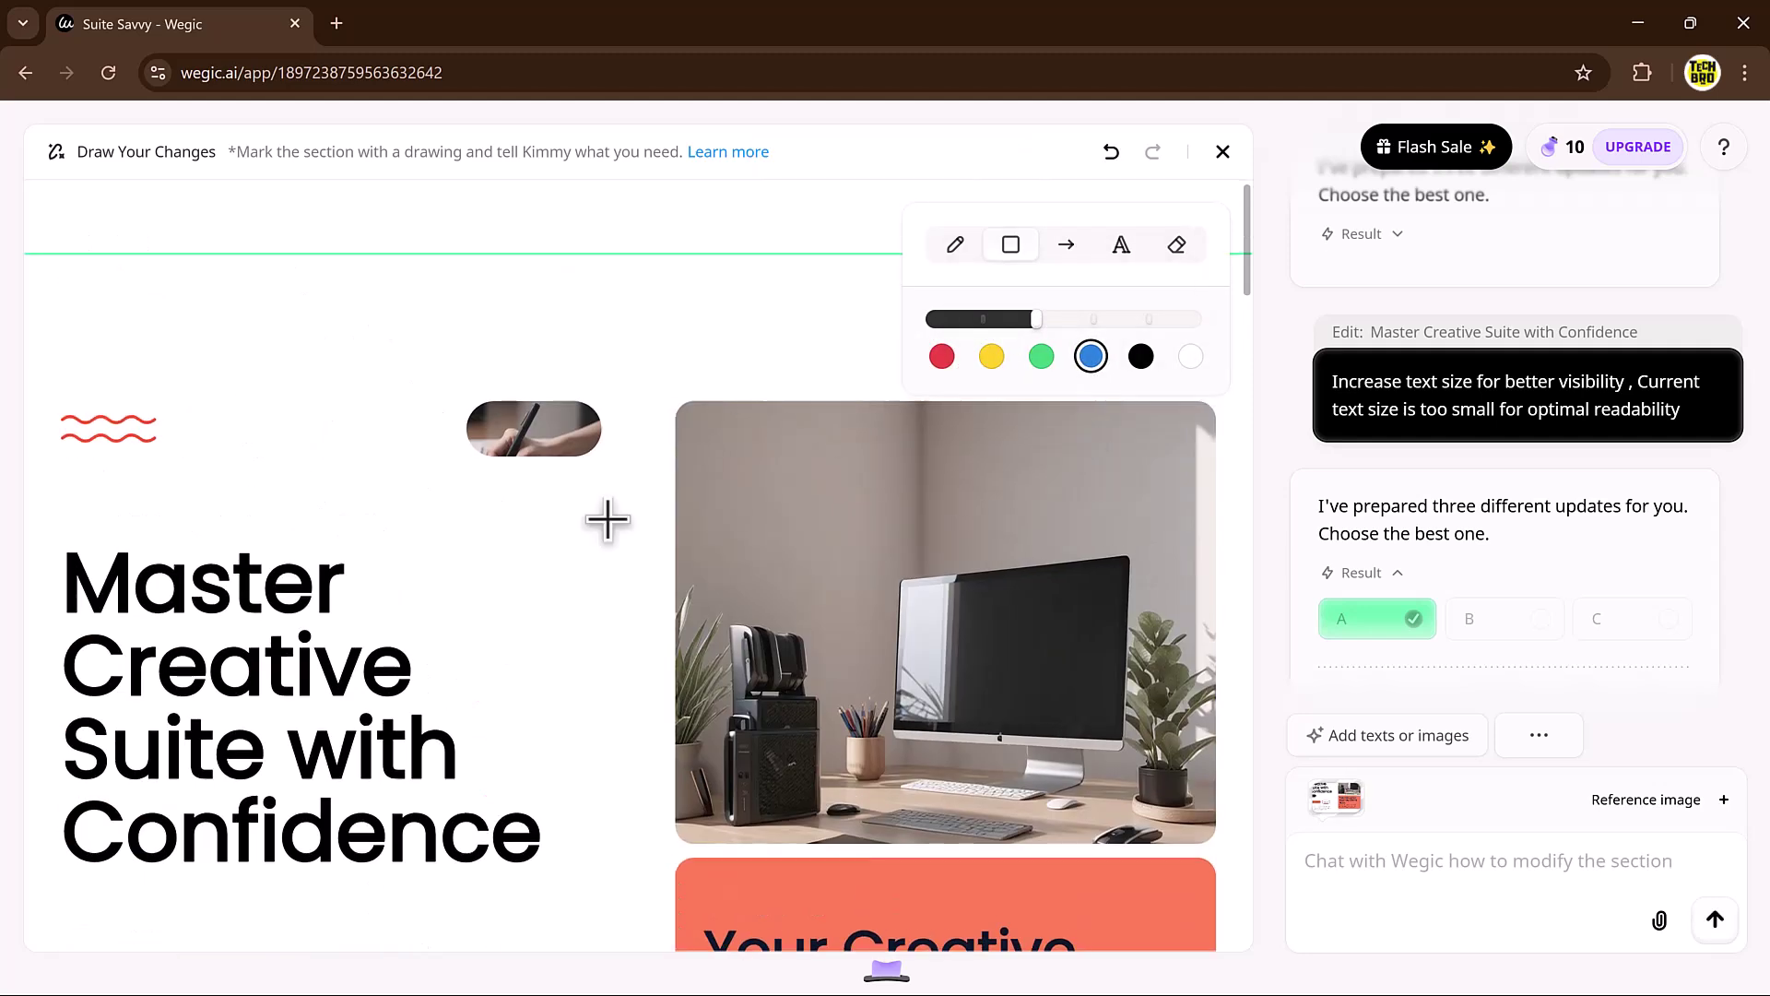
click(1223, 151)
click(1178, 151)
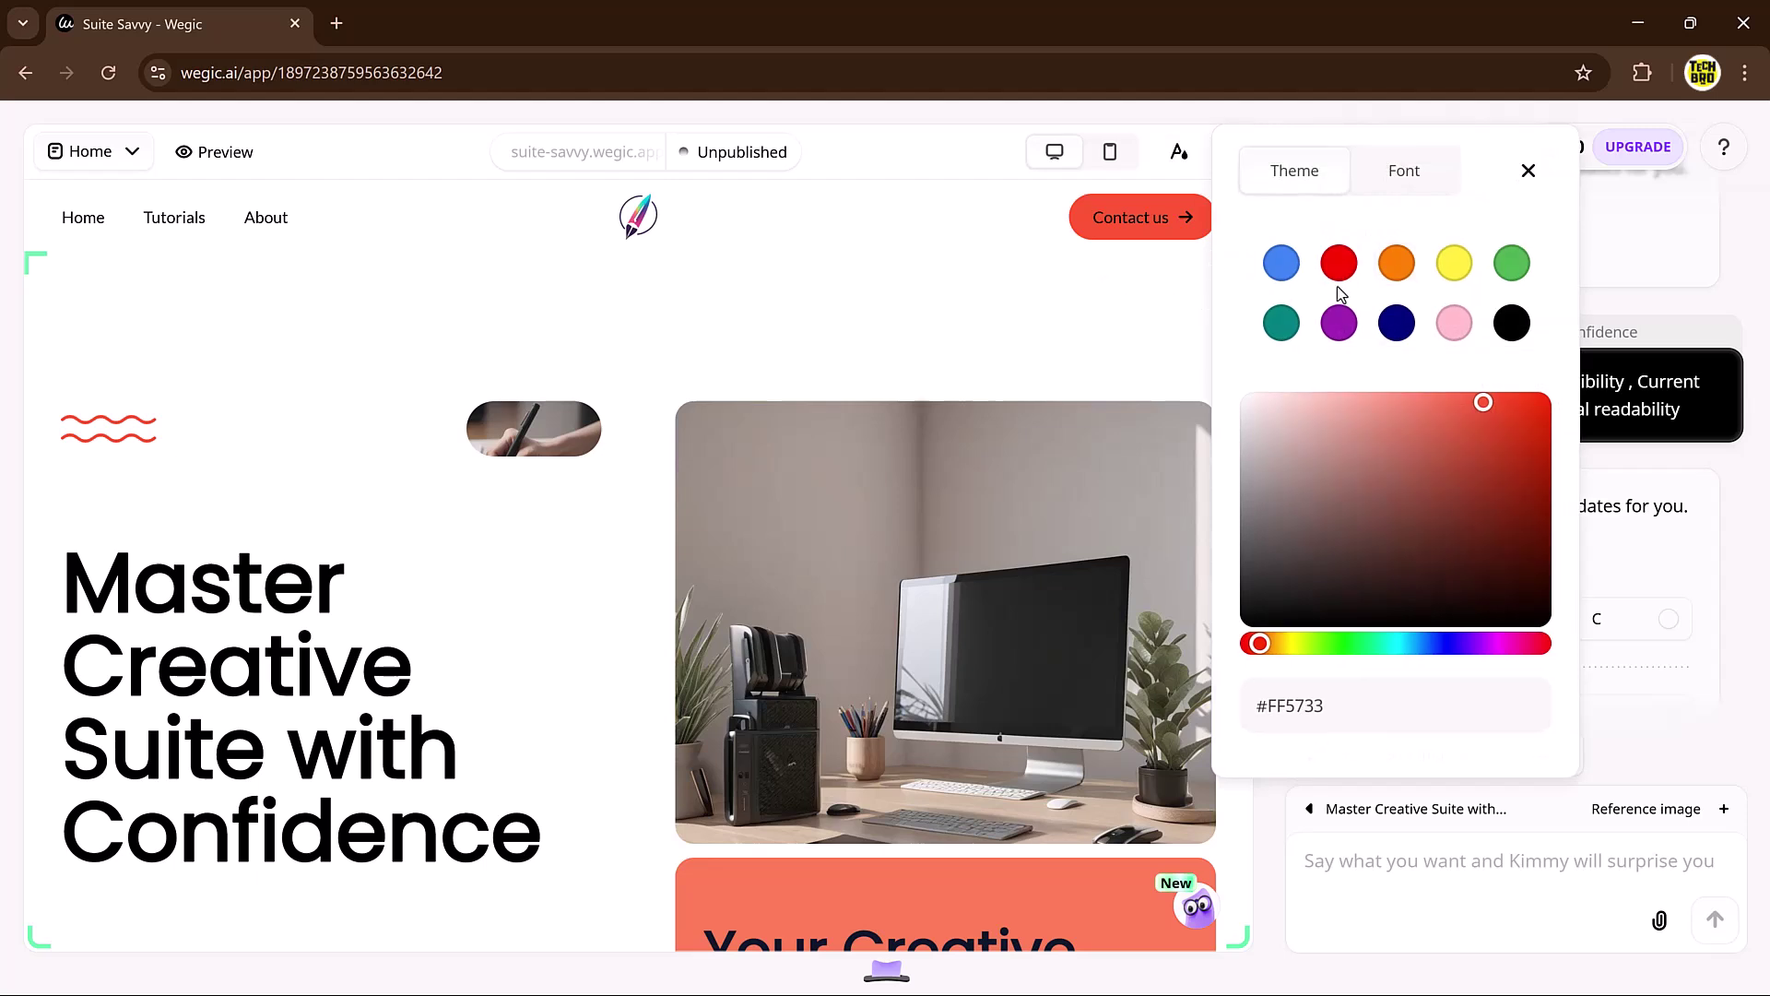
- Change the theme colour from #FF5733 to dark navy #062351 and close the panel
click(1282, 263)
click(1405, 171)
click(1296, 170)
click(1365, 486)
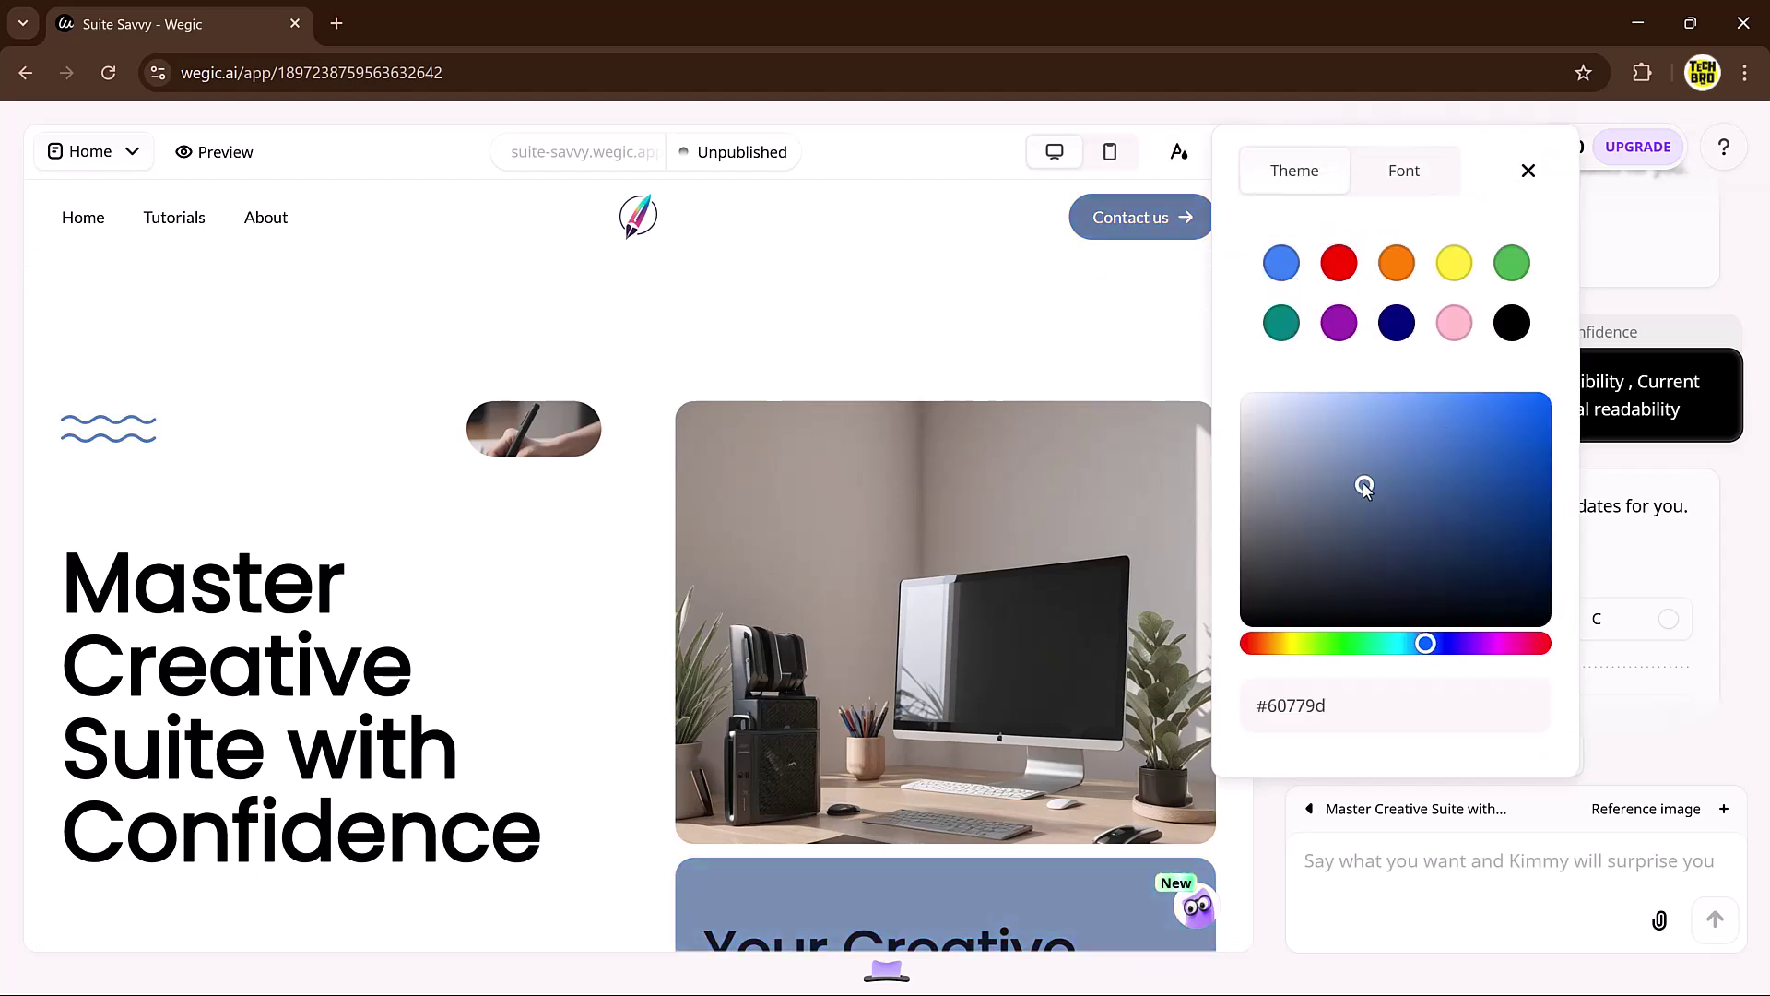
drag(1365, 486, 1519, 551)
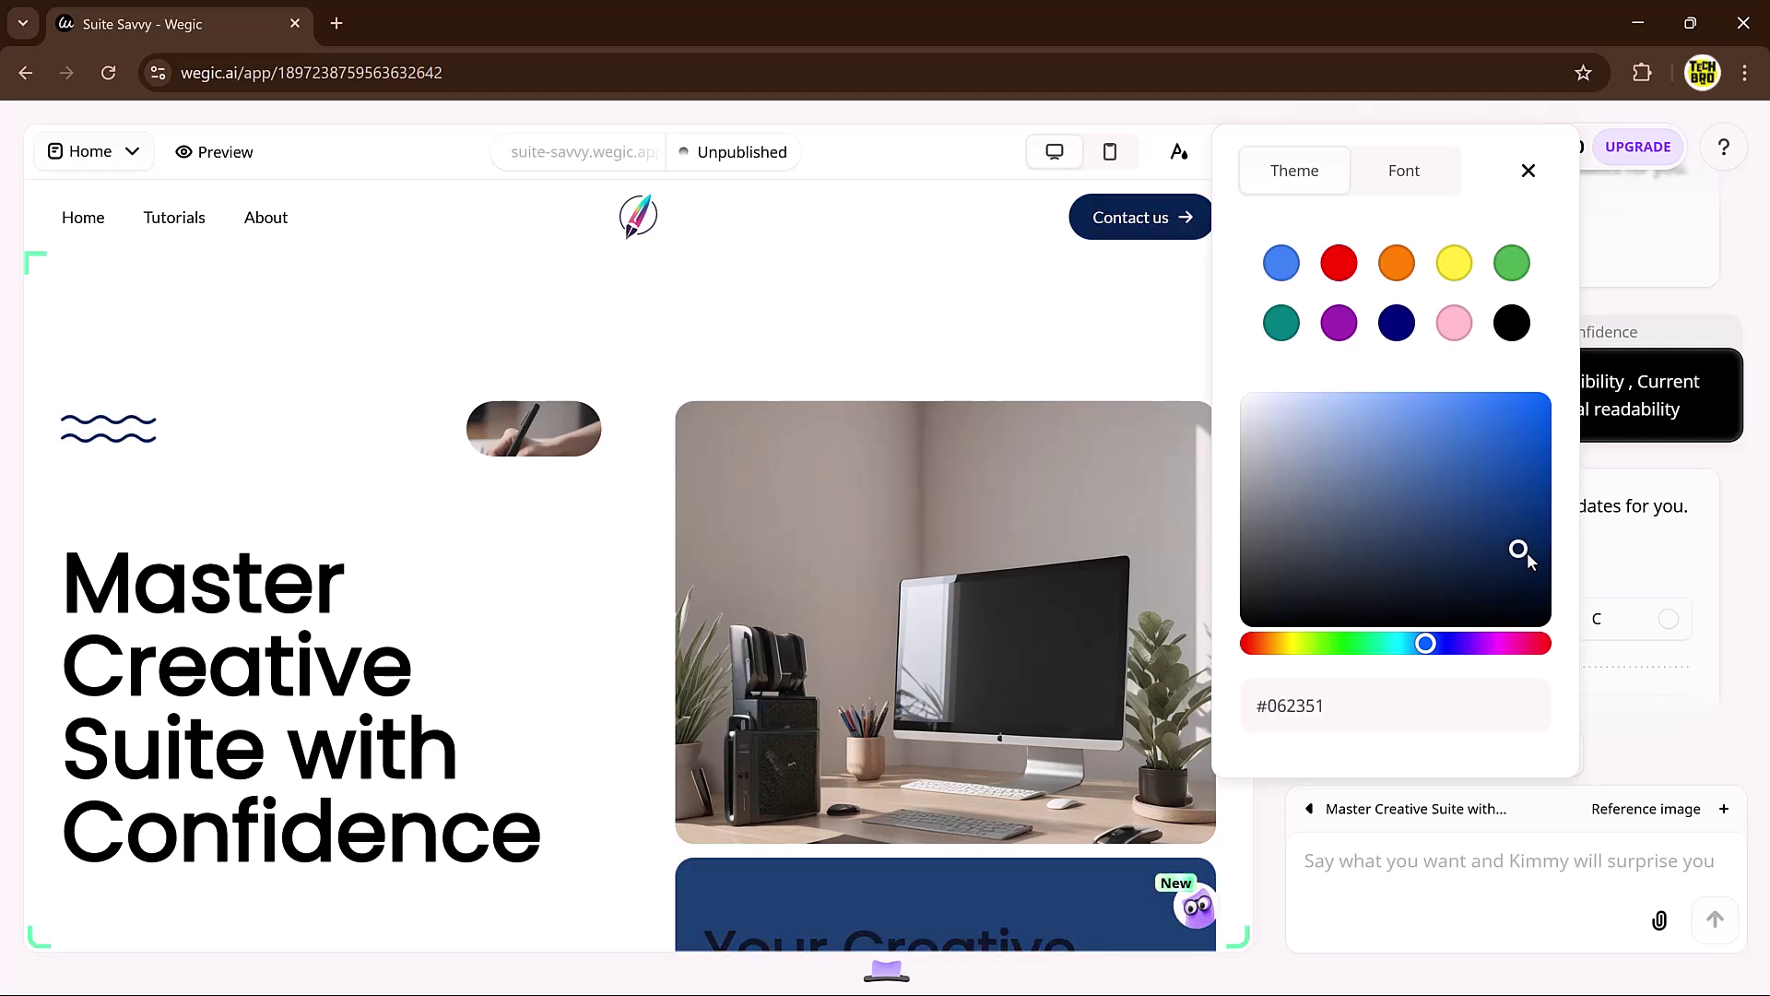
click(1405, 171)
click(1529, 171)
scroll(983, 661, down, 12)
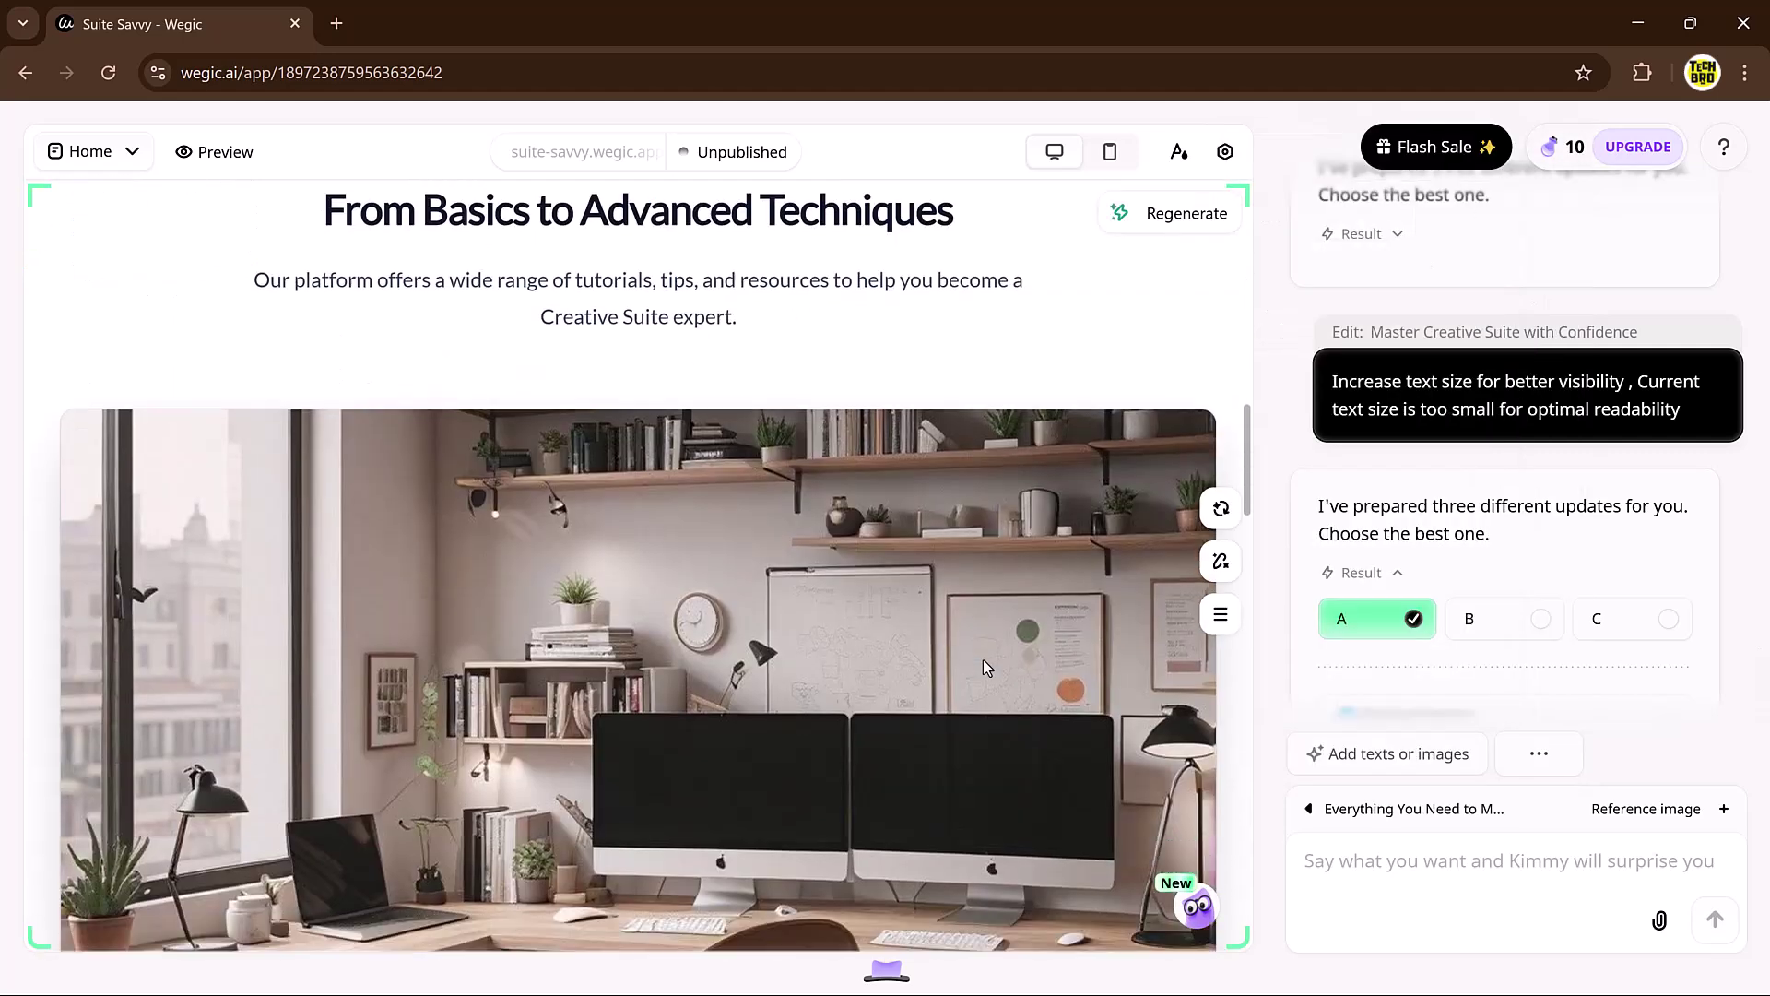
- Outline the workspace photo in yellow and request 'change its wall colour'
click(1220, 560)
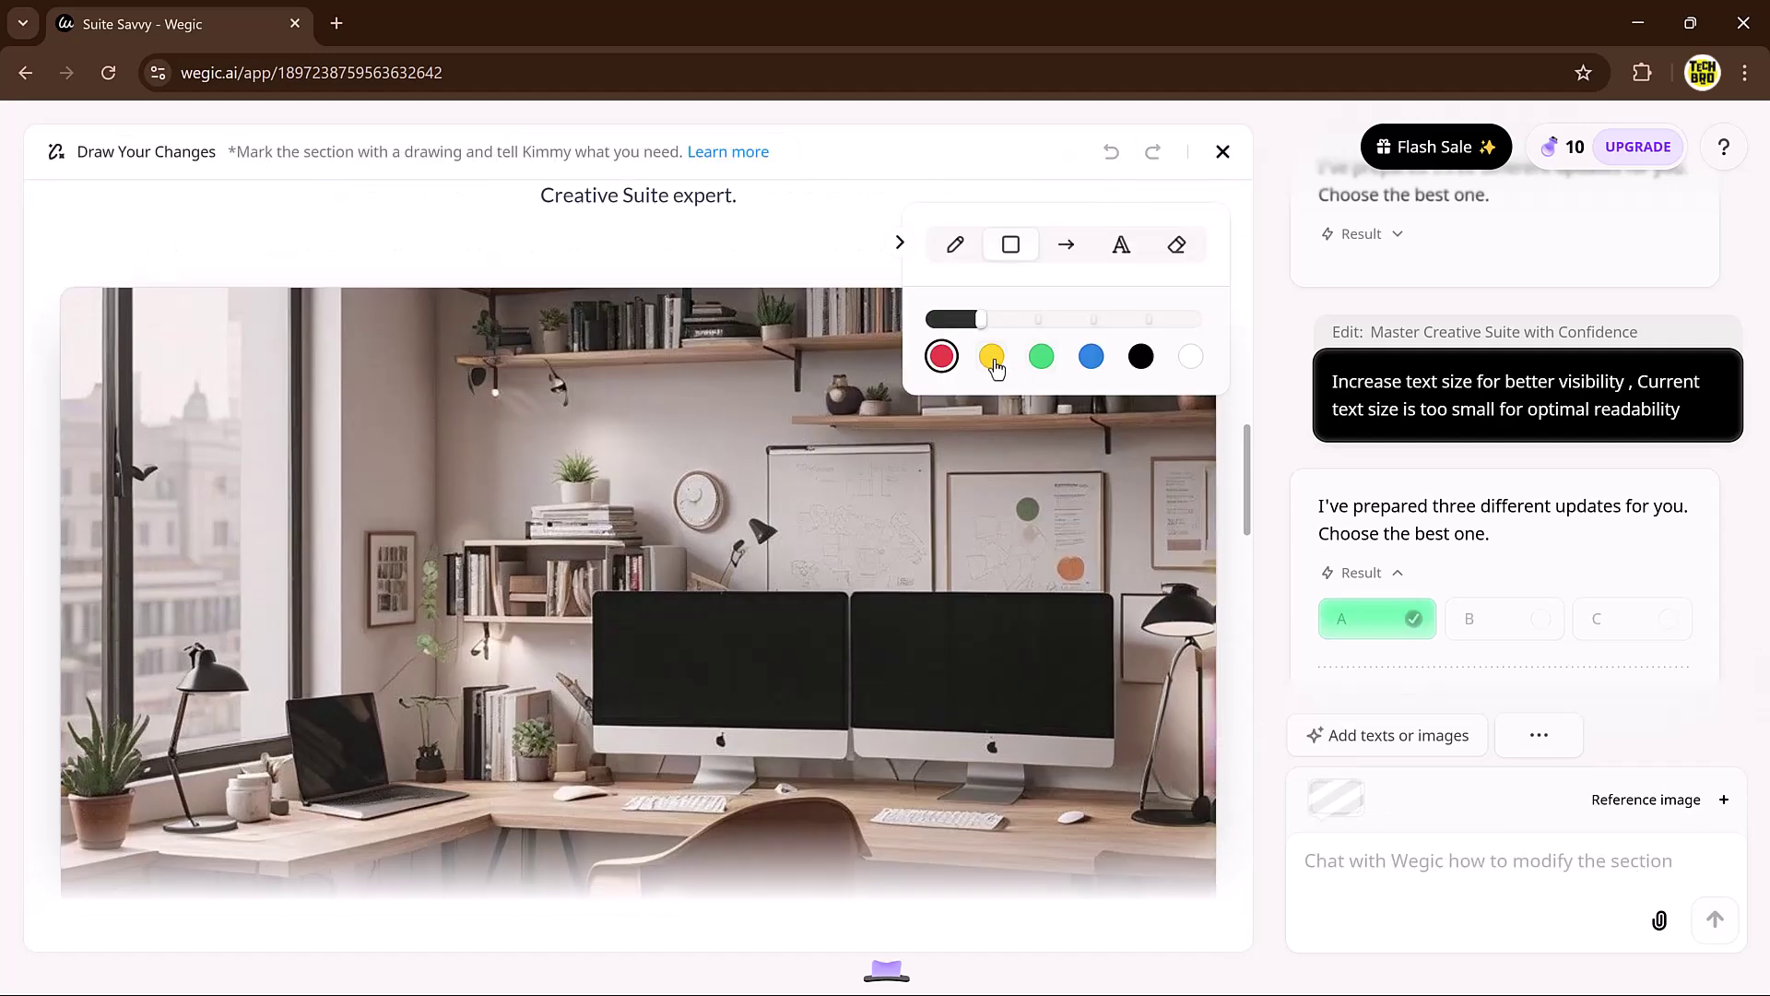
click(992, 358)
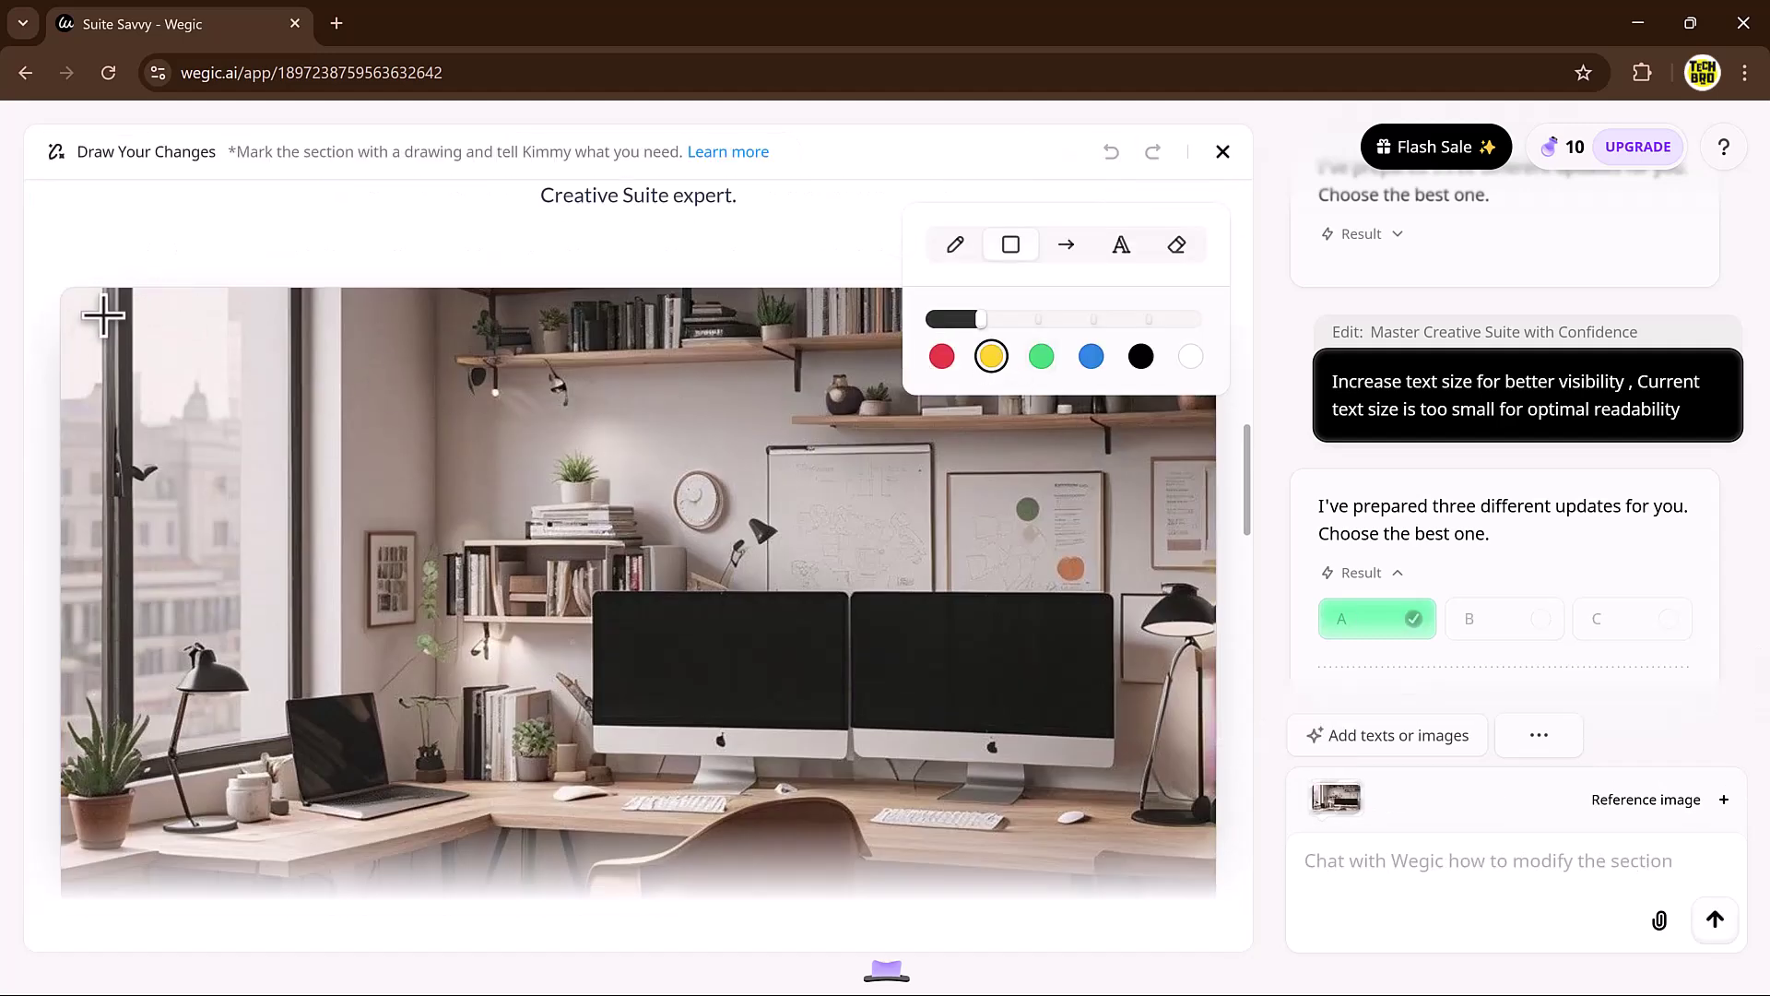
mouse_move(84, 276)
mouse_down()
mouse_move(870, 700)
mouse_move(1111, 917)
mouse_move(1112, 947)
mouse_move(1245, 952)
mouse_up()
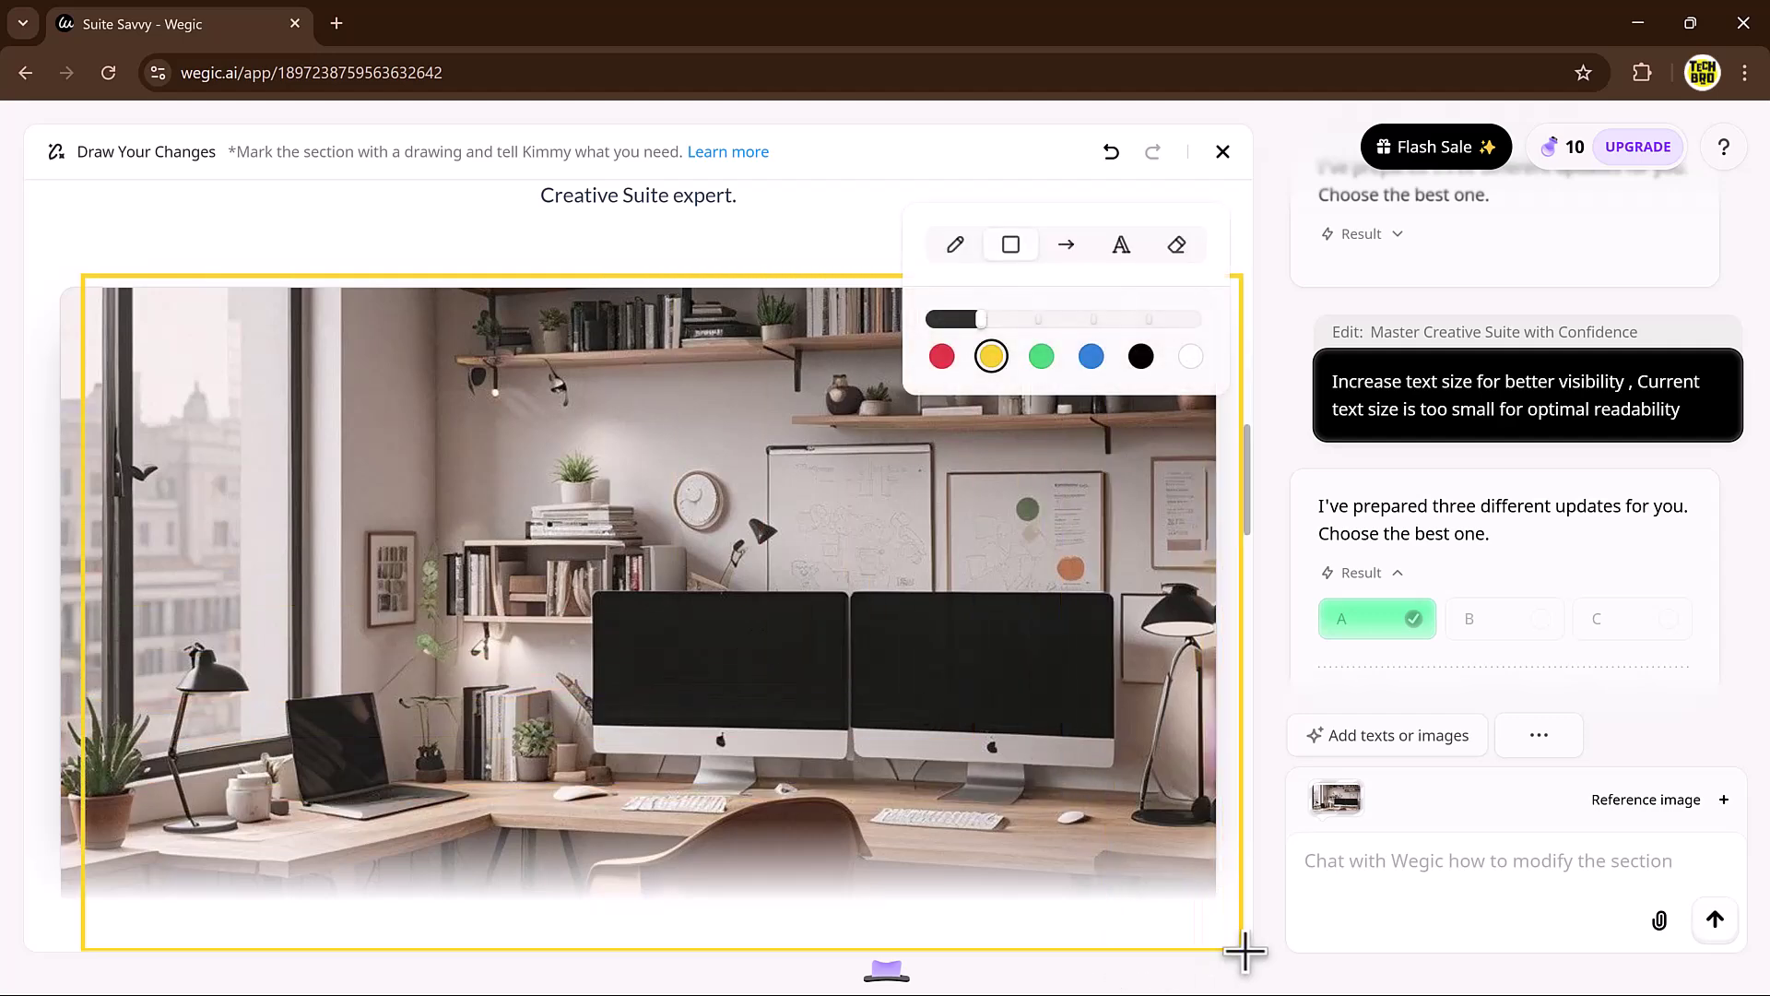
click(1420, 857)
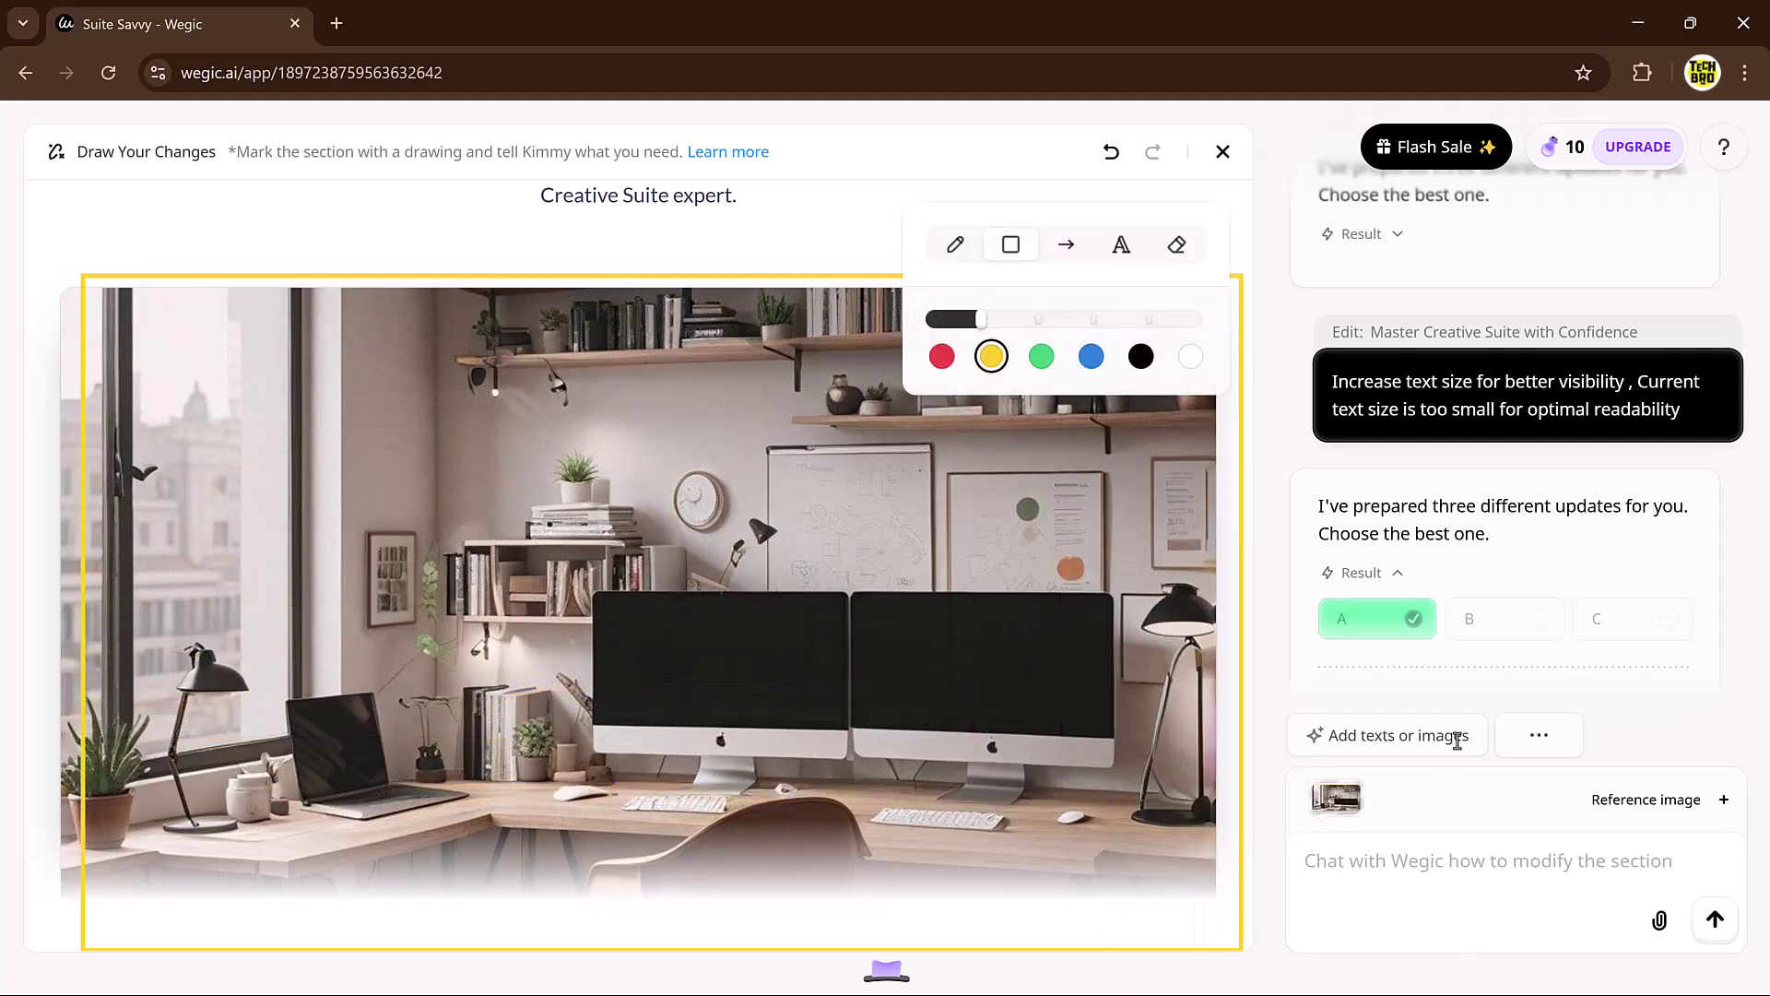
text(change its wall colour)
click(1715, 921)
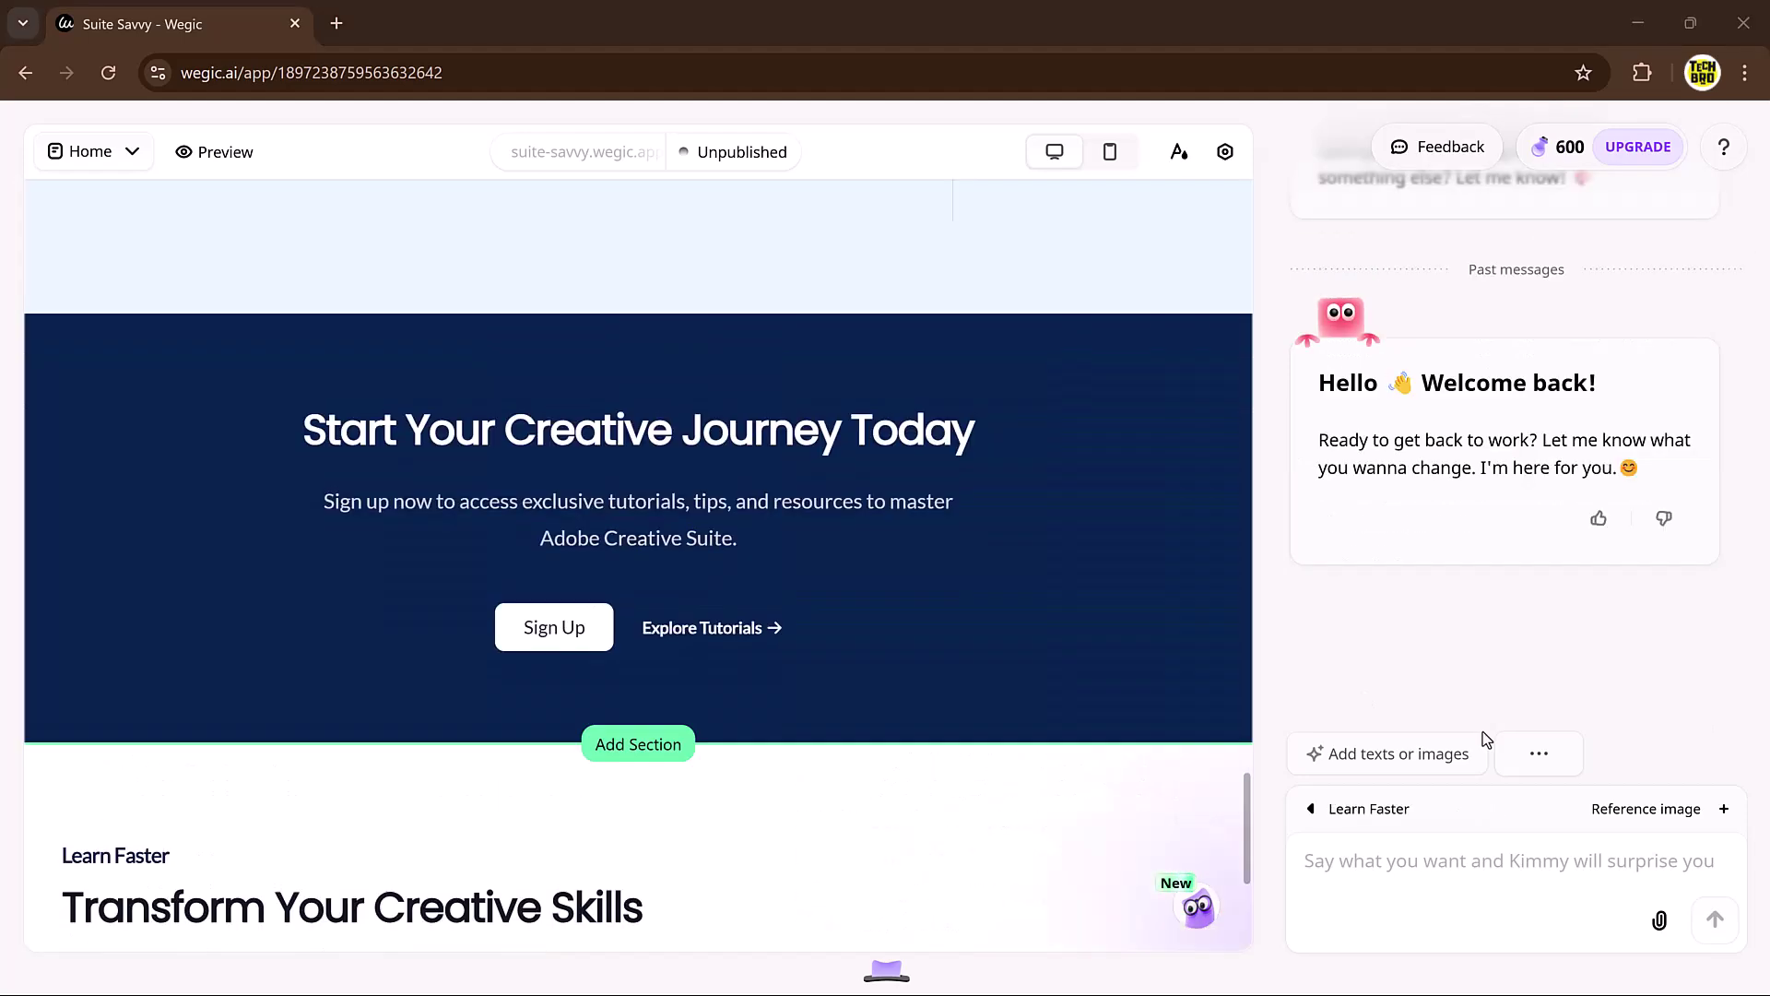
- Sketch one wide bar above three boxes and save it as a section reference
click(1481, 737)
click(1532, 774)
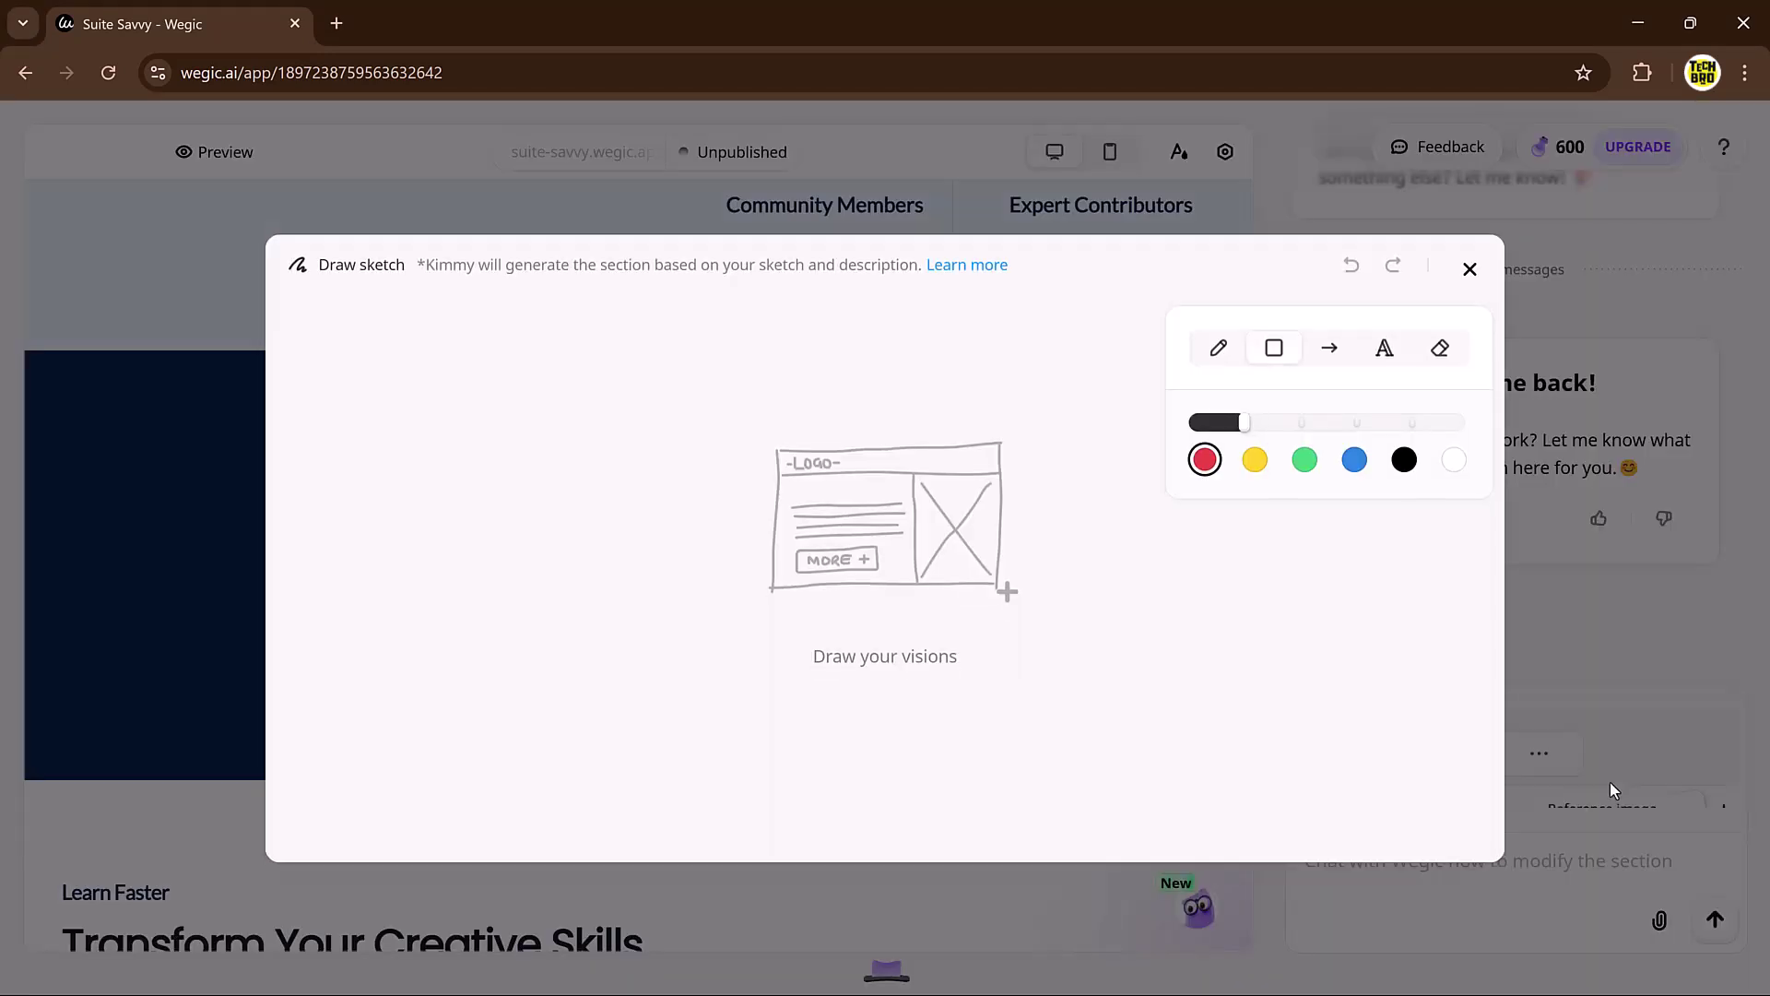
drag(541, 388, 1293, 458)
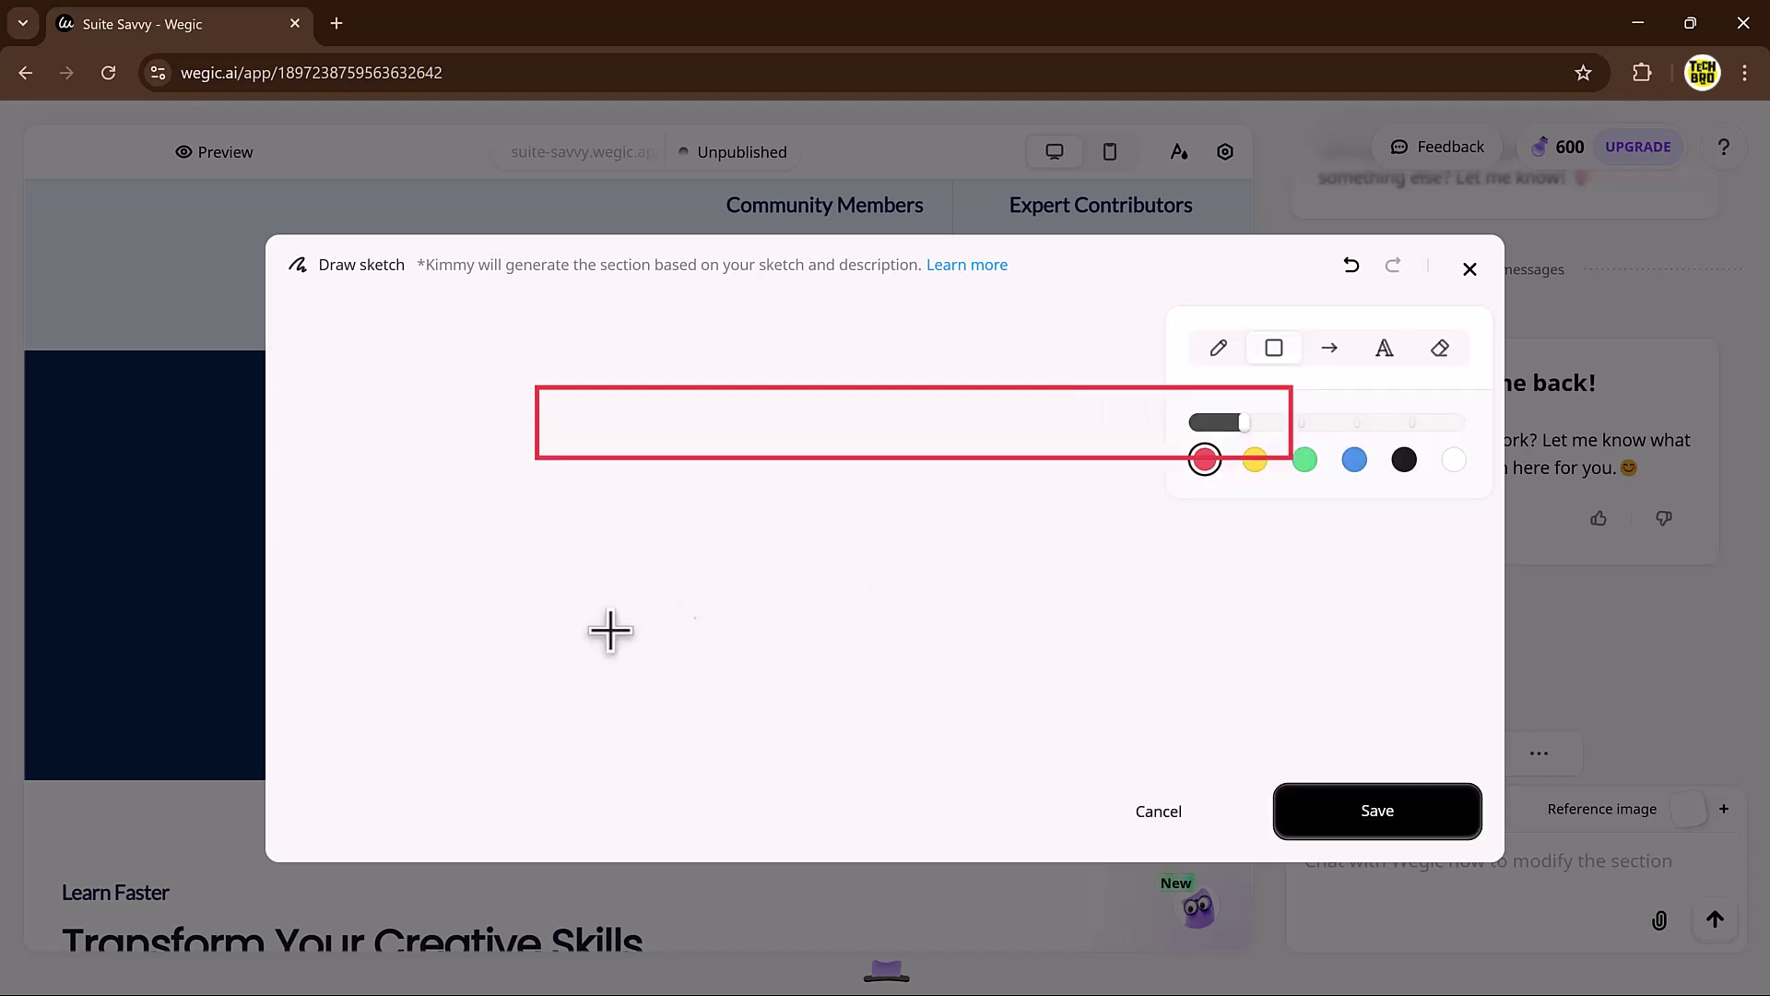
mouse_move(504, 574)
mouse_down()
mouse_move(590, 721)
mouse_move(625, 858)
mouse_up()
drag(758, 632, 962, 768)
drag(1125, 598, 1349, 729)
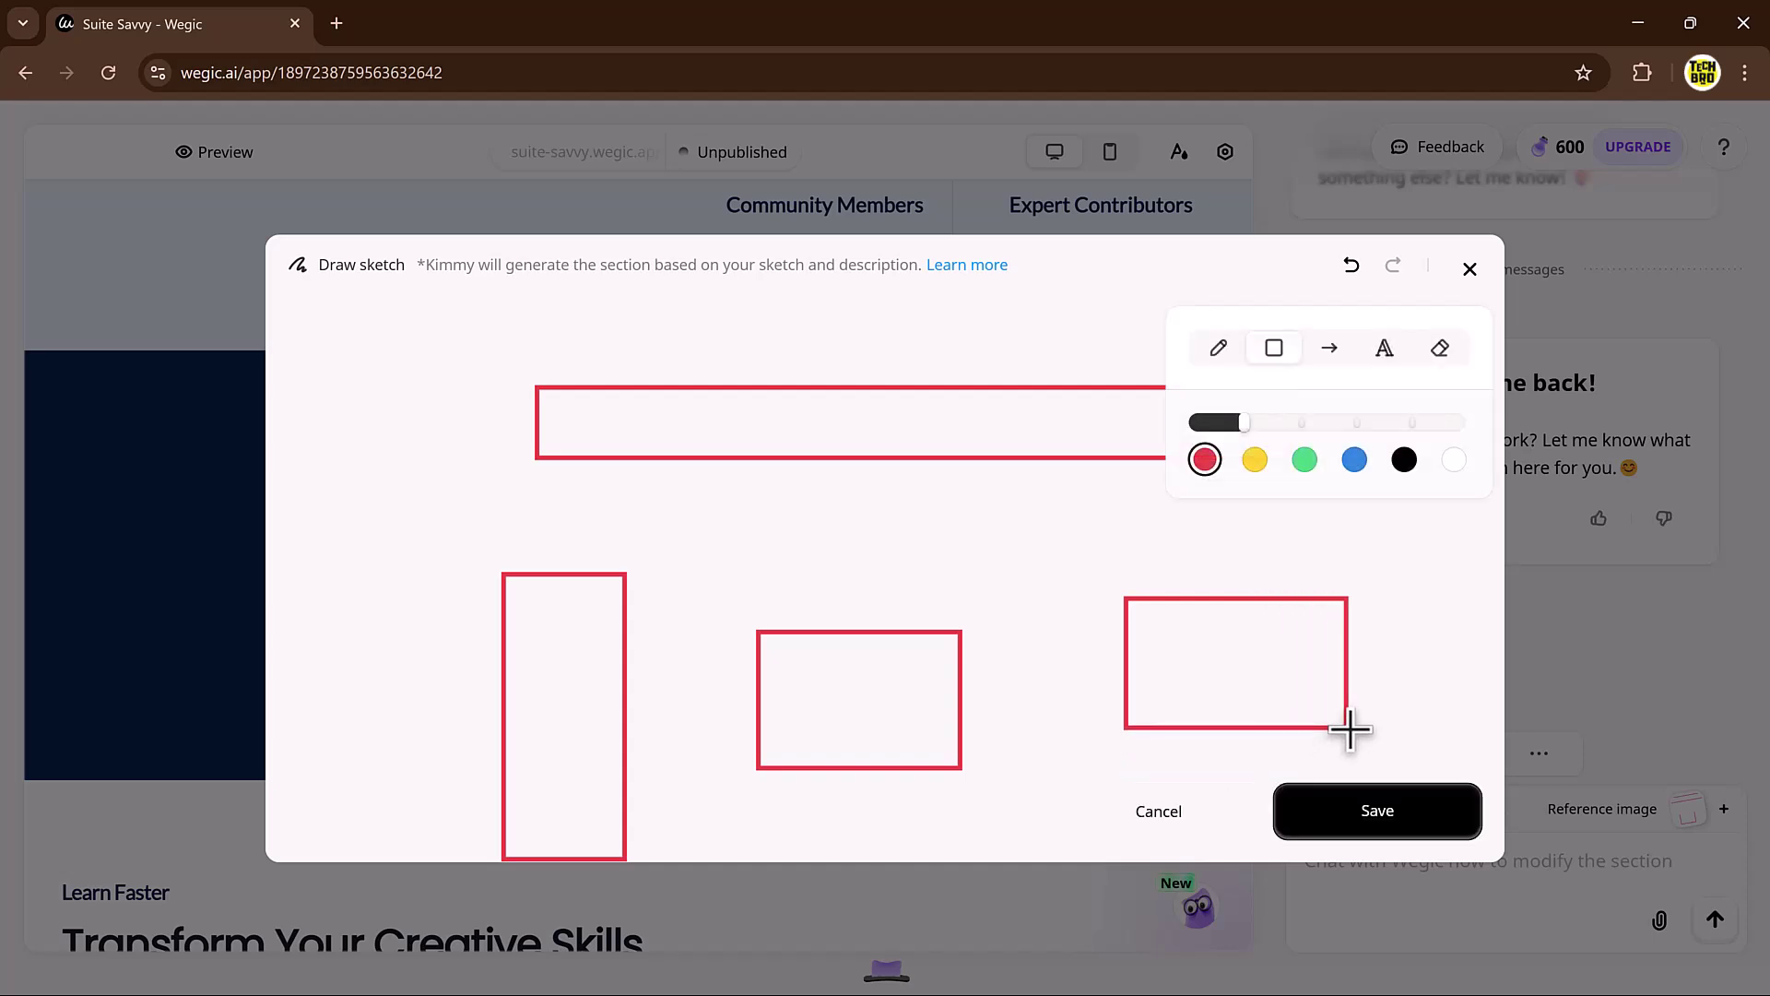
click(1380, 812)
click(1389, 808)
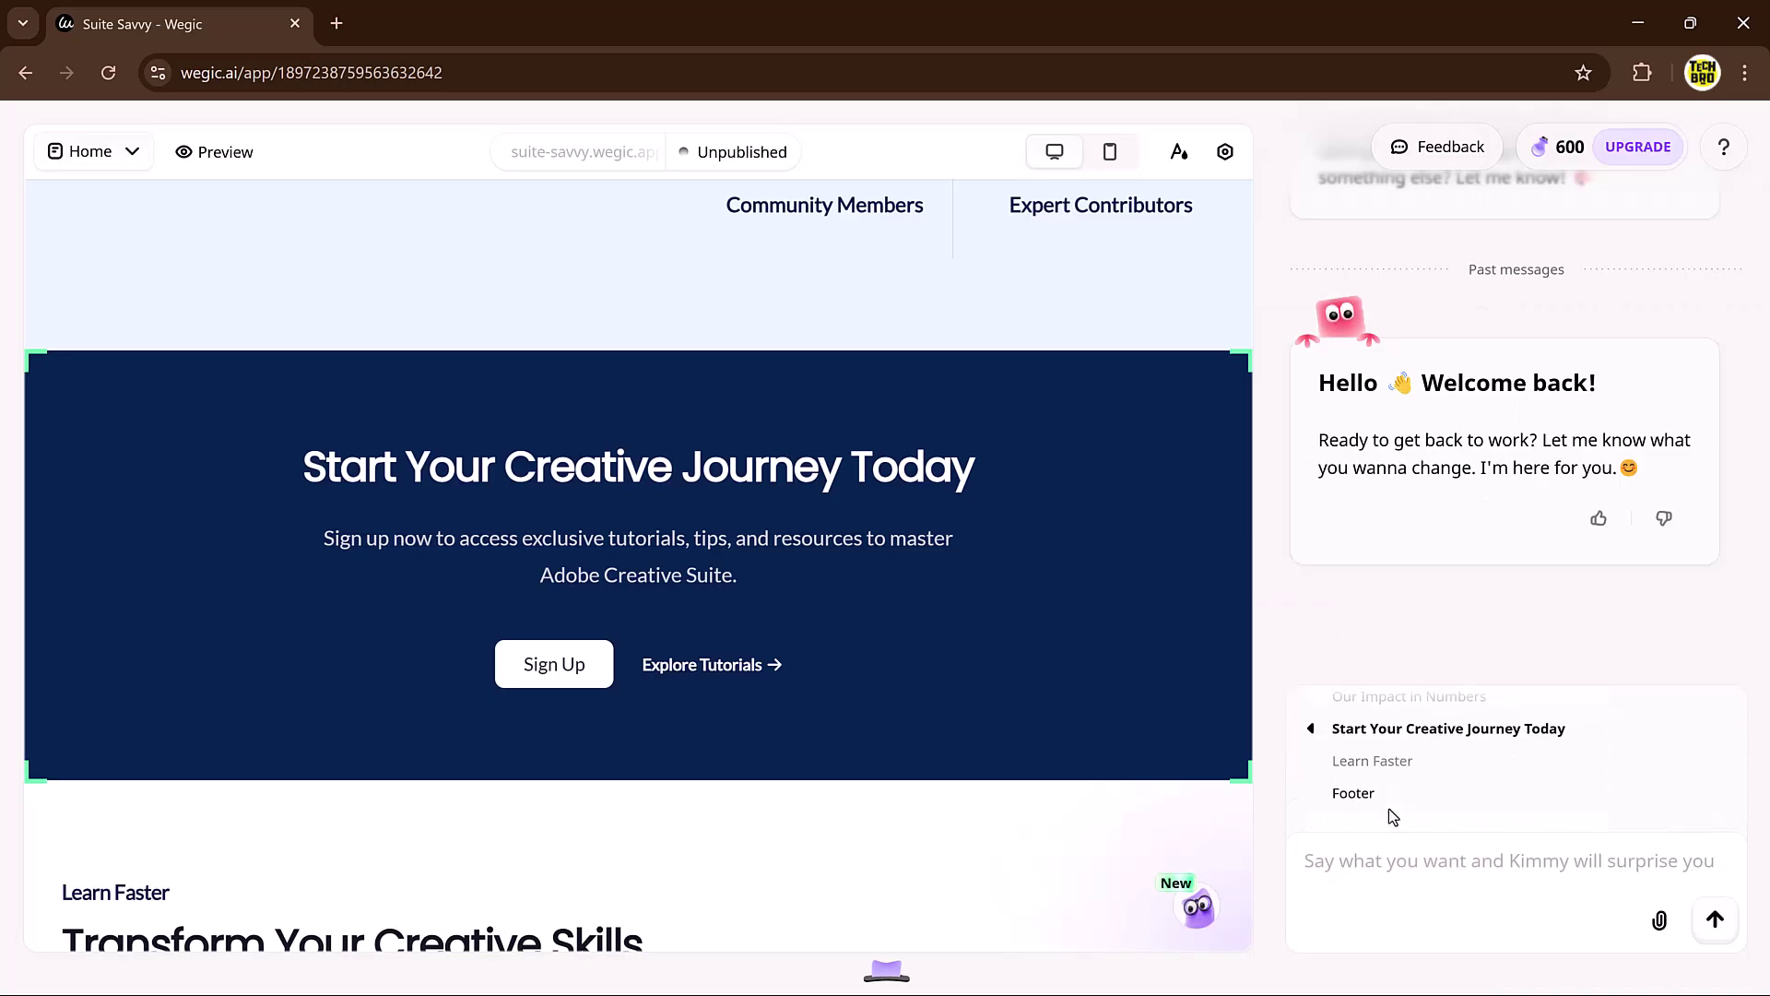
- Generate the new footer section from the attached sketch
click(1569, 867)
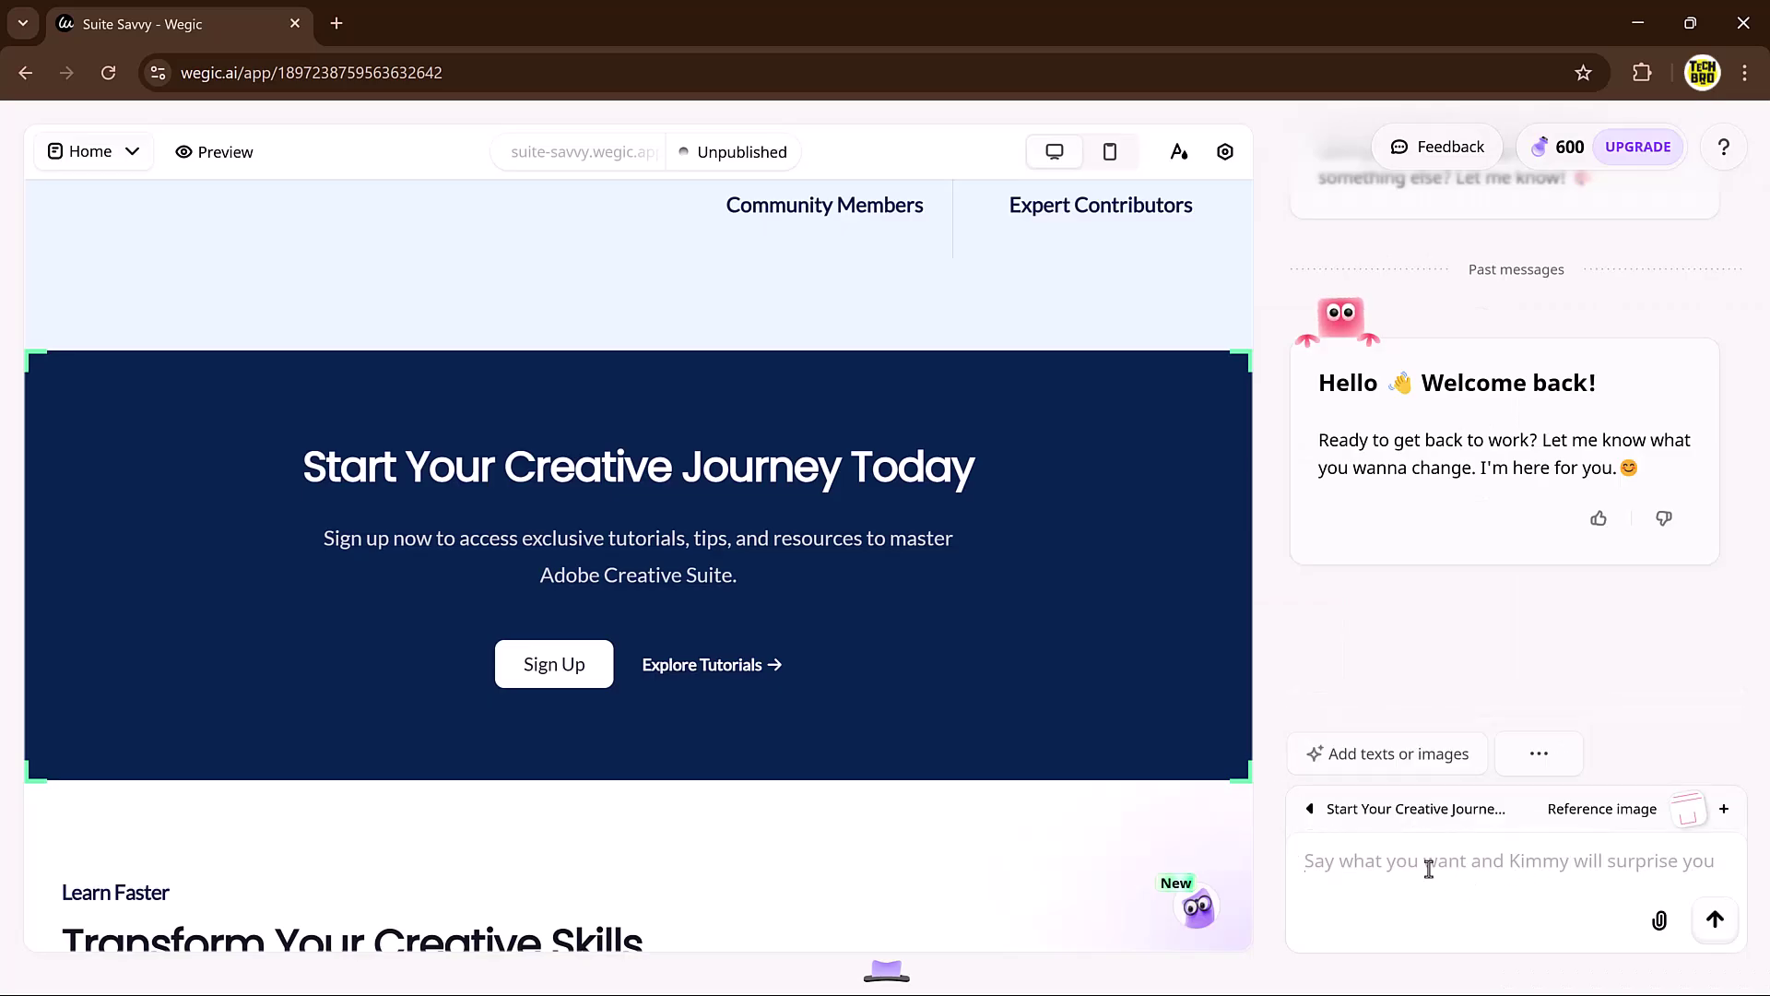
click(1715, 920)
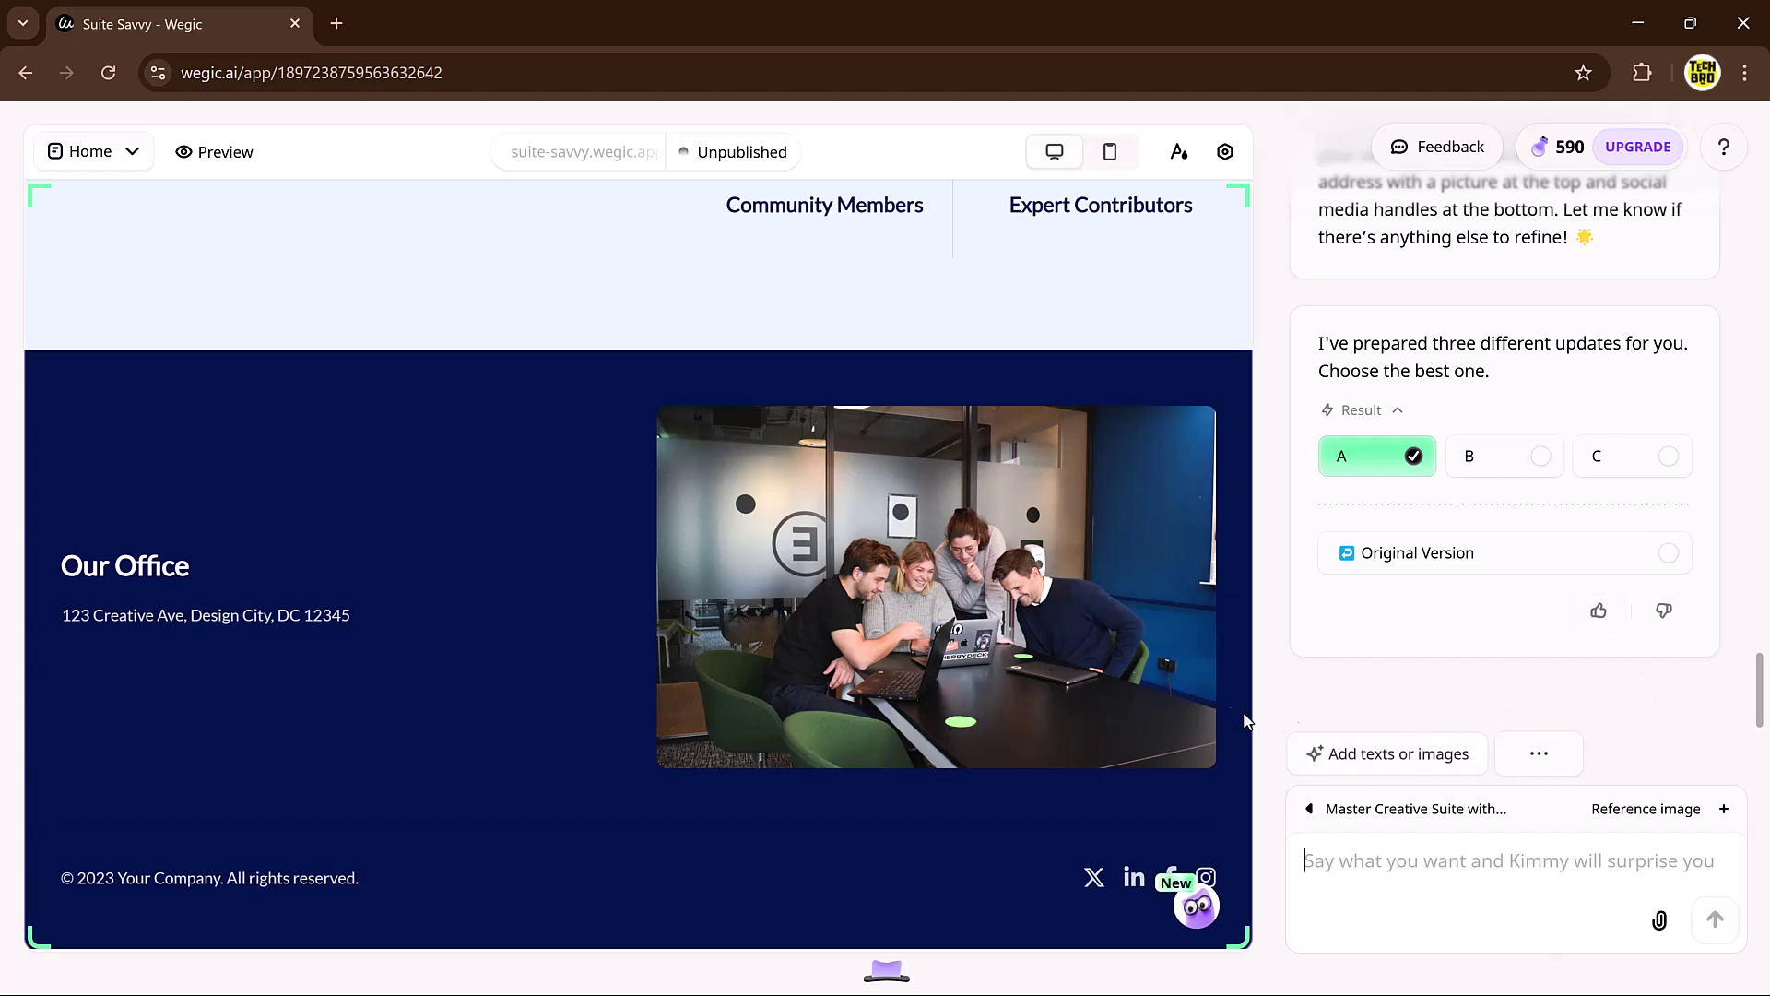
mouse_move(902, 623)
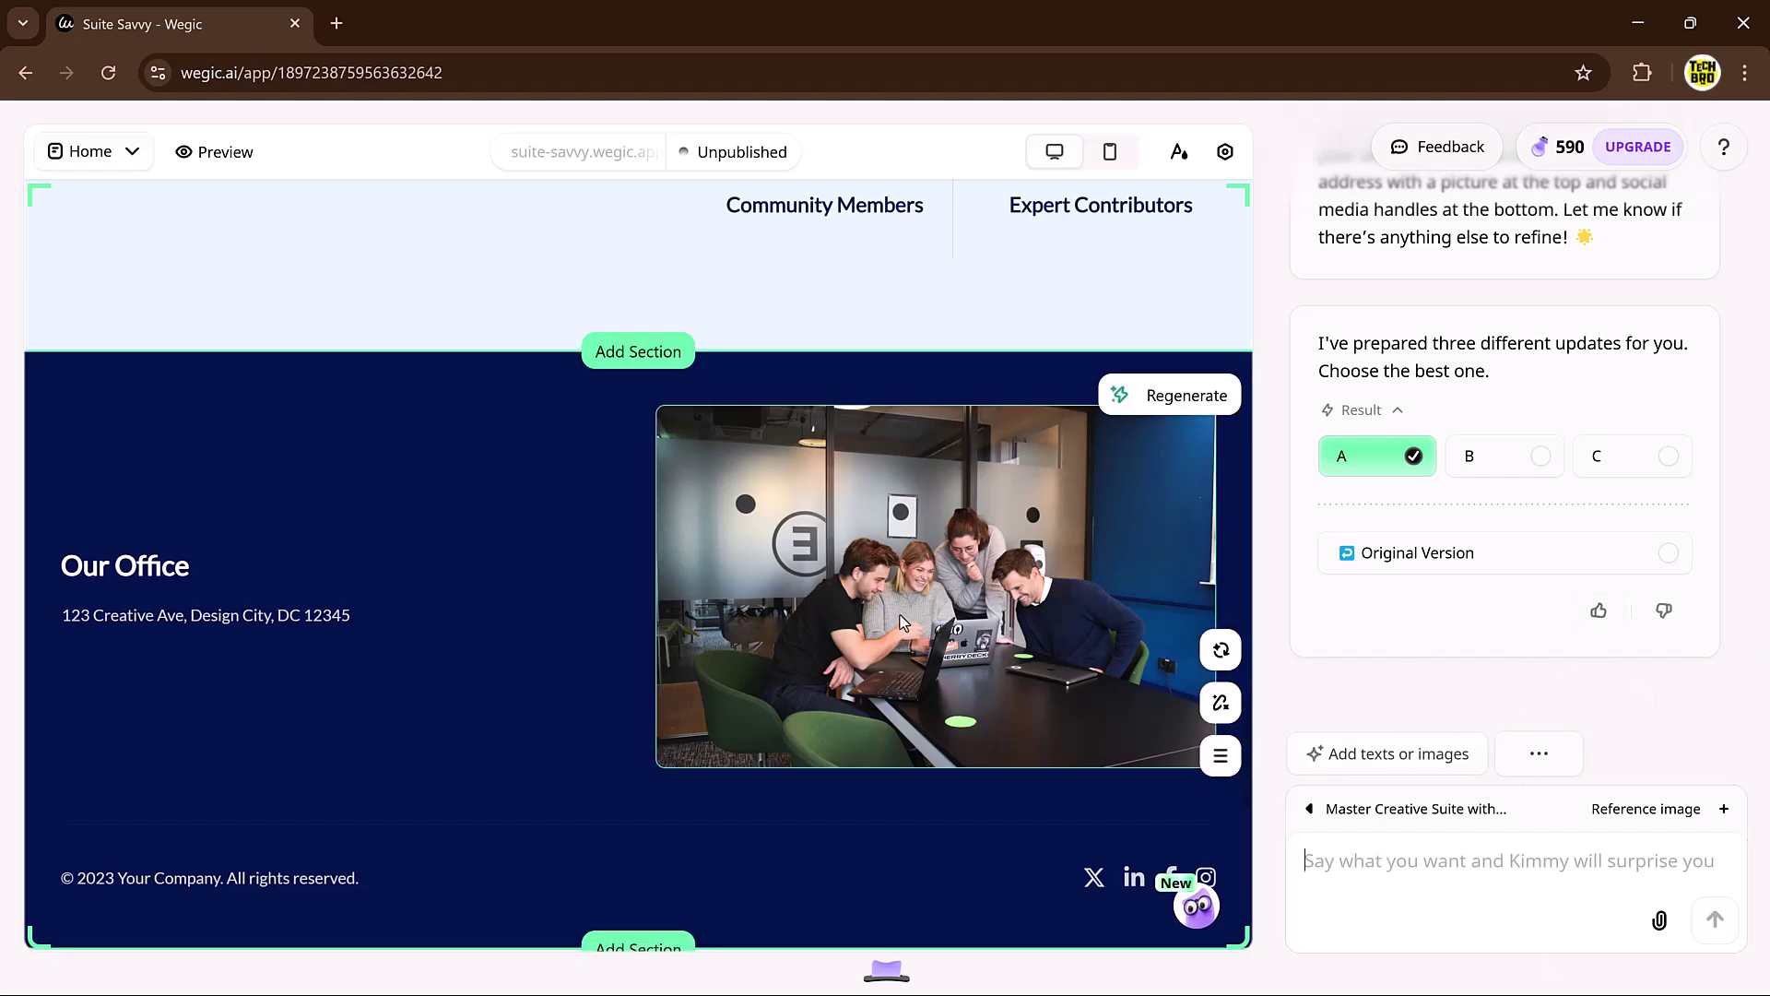
- Replace the address under Our Office with 'creative catalysts' and save
click(165, 561)
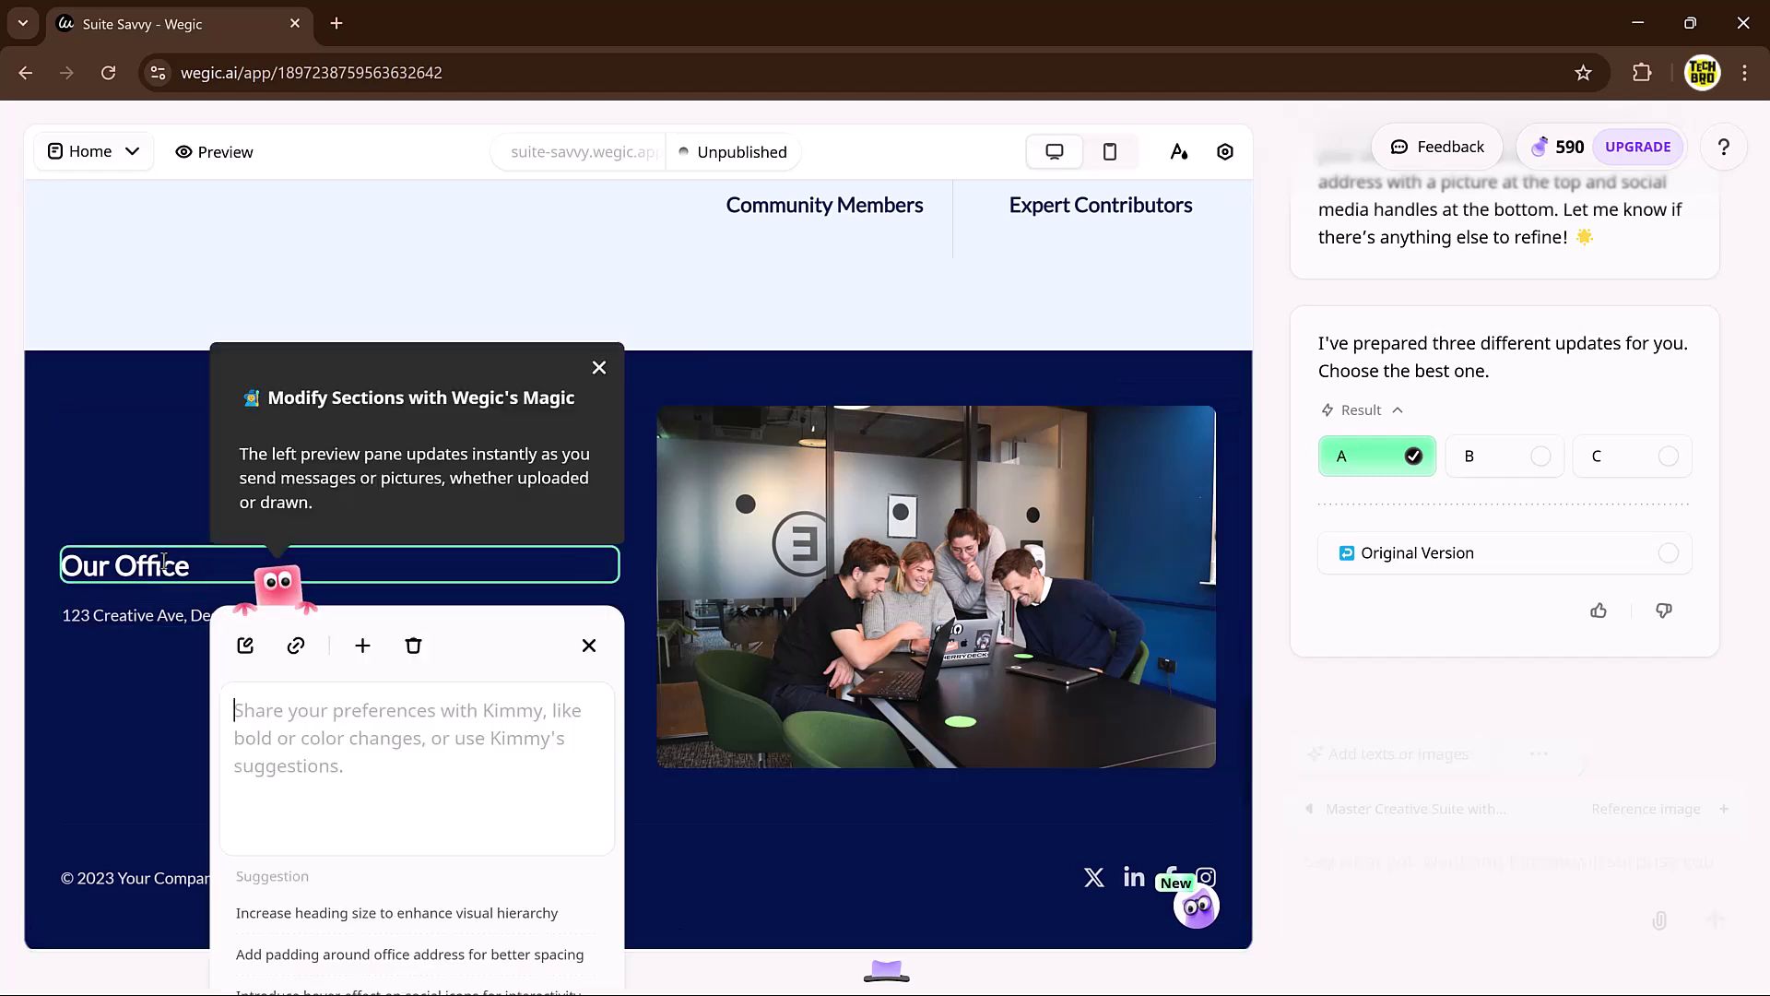
click(245, 645)
text(master tricks ,not procedures)
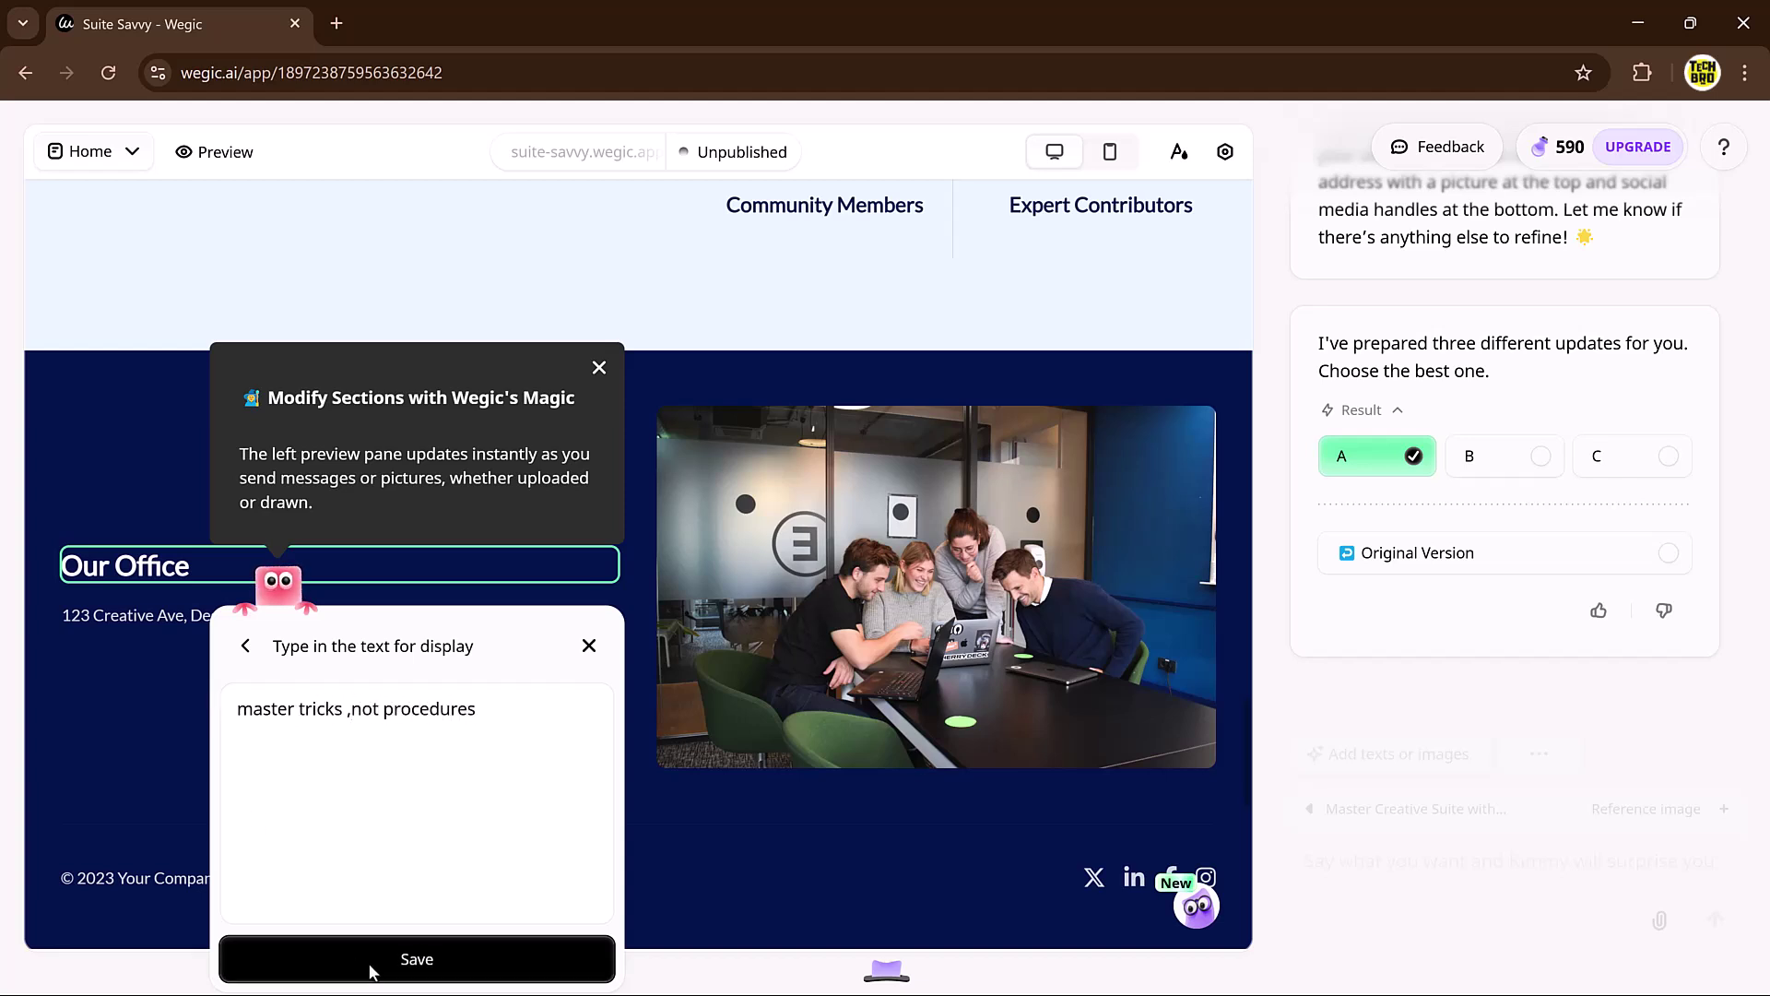
click(369, 959)
click(93, 615)
click(166, 558)
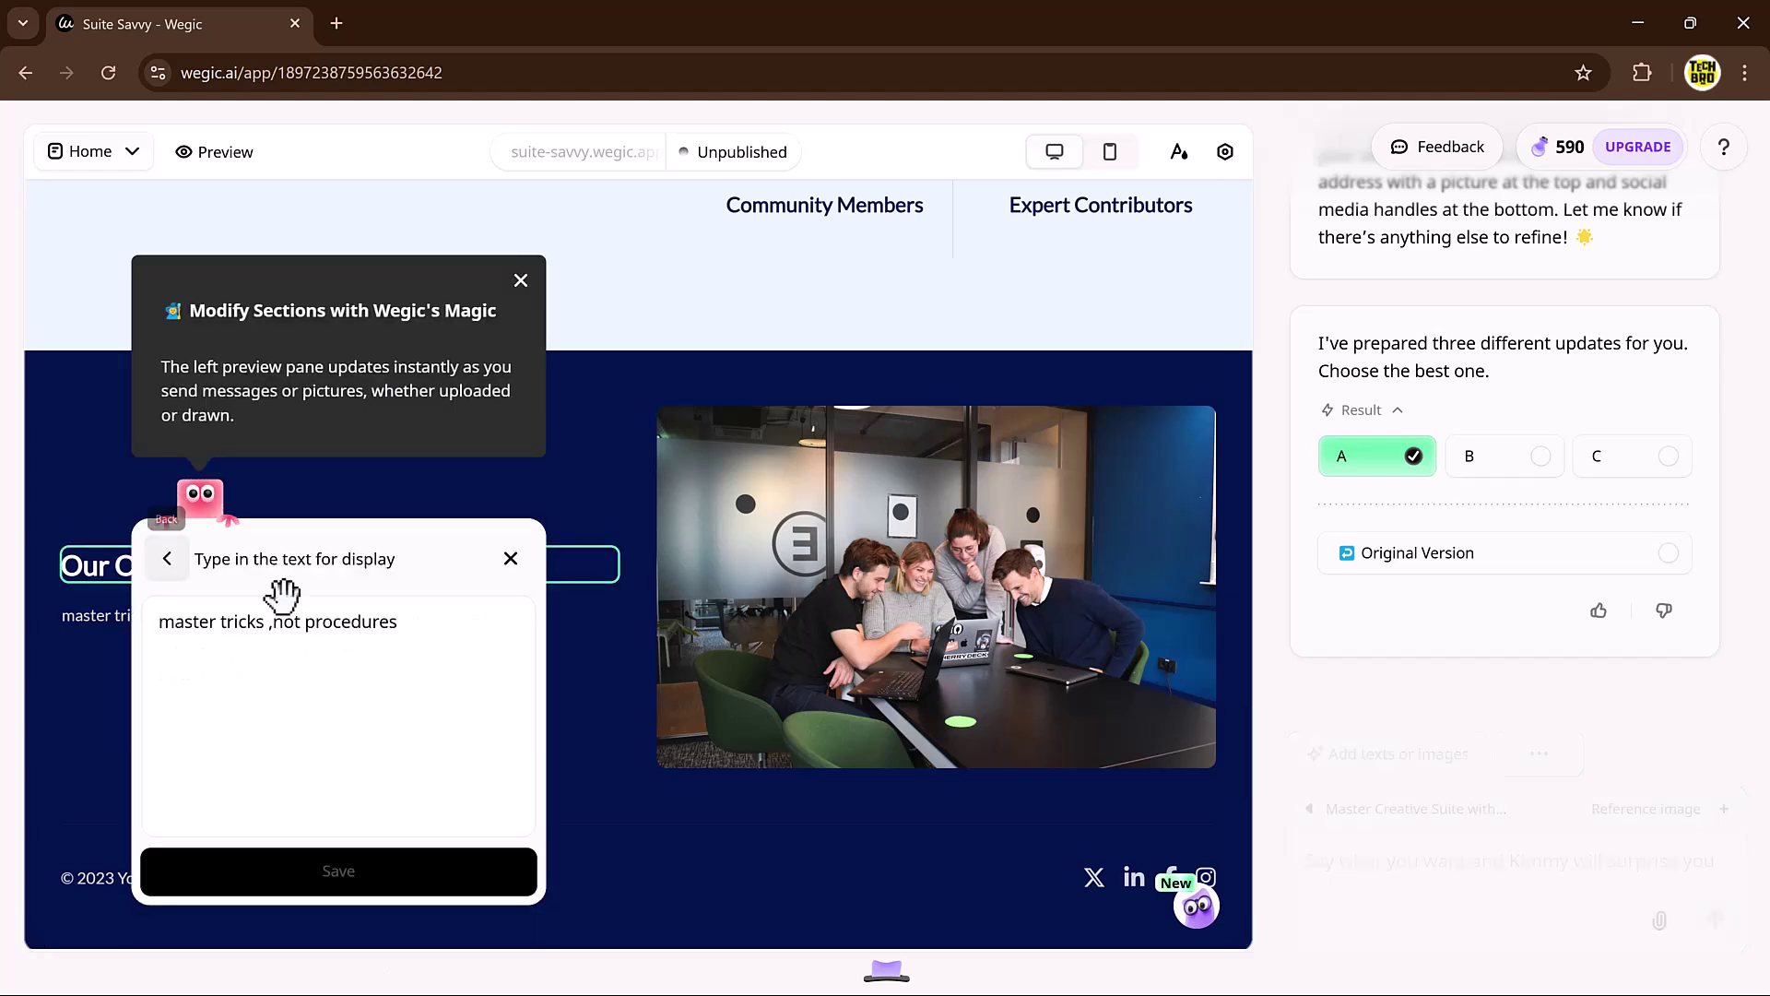
key(ctrl+a)
text(creative catalysts)
click(338, 870)
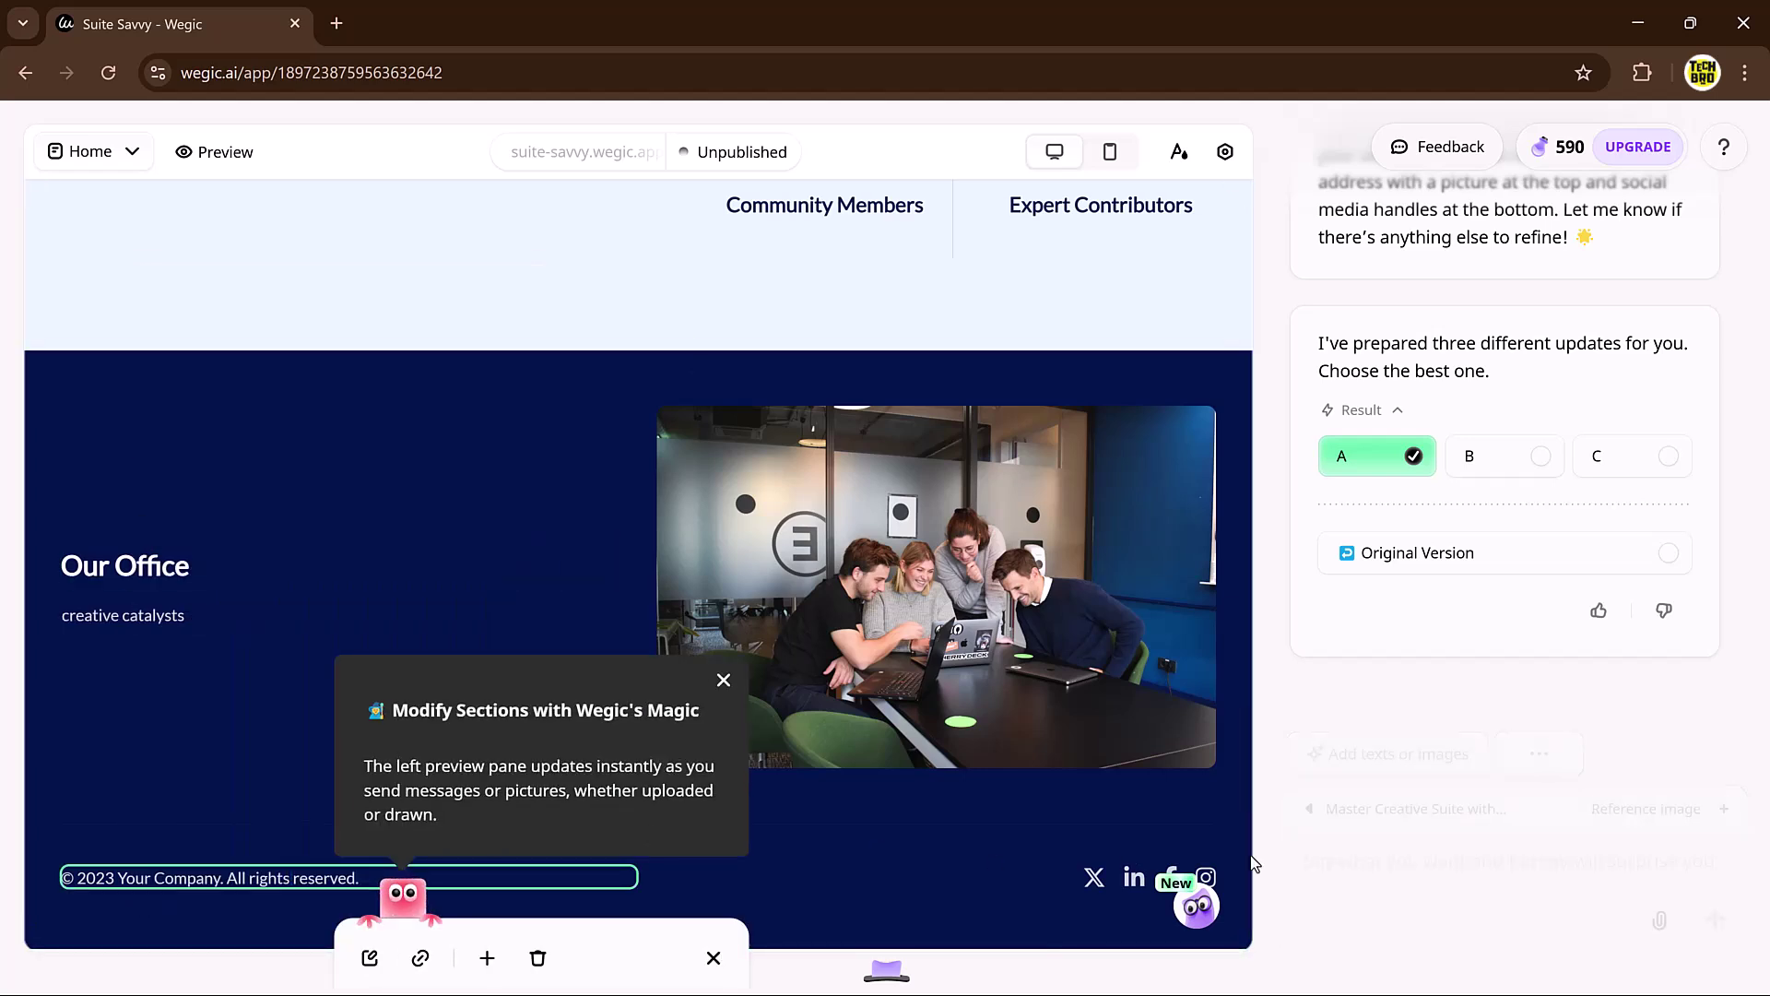
- Attach the pasted YouTube link as a video with Autoplay, Mute and Loop enabled
click(1660, 920)
click(1505, 658)
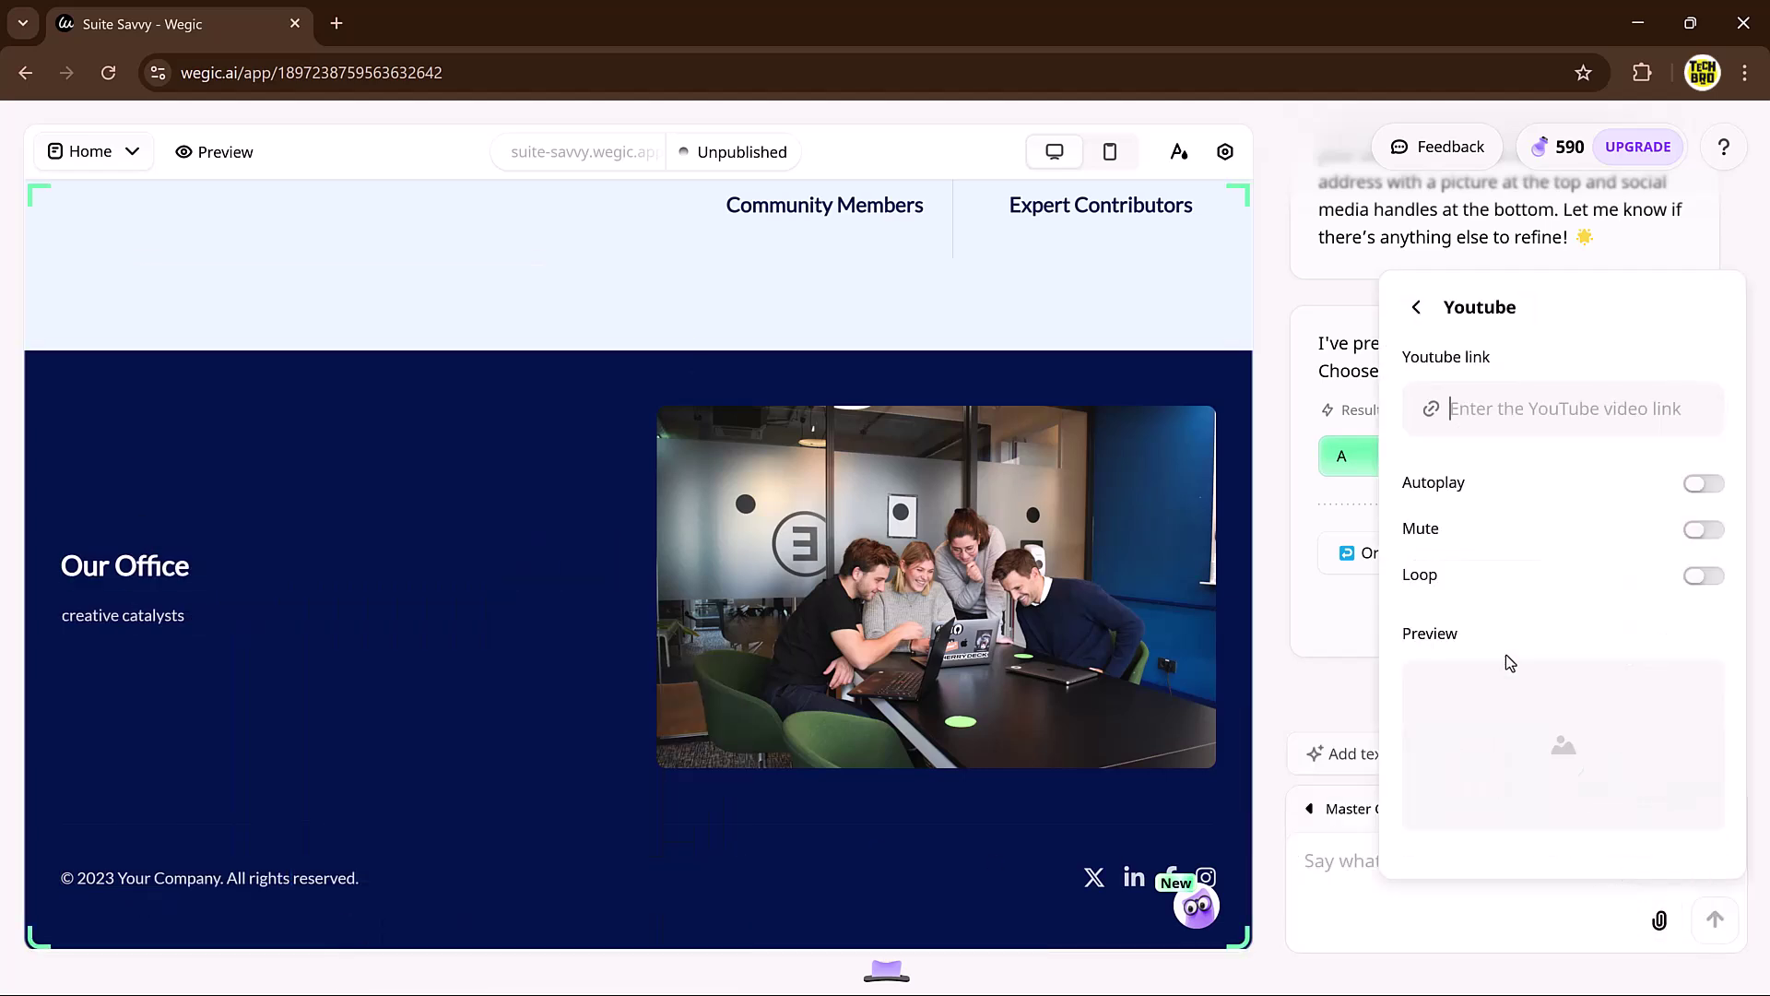
click(1522, 409)
key(ctrl+v)
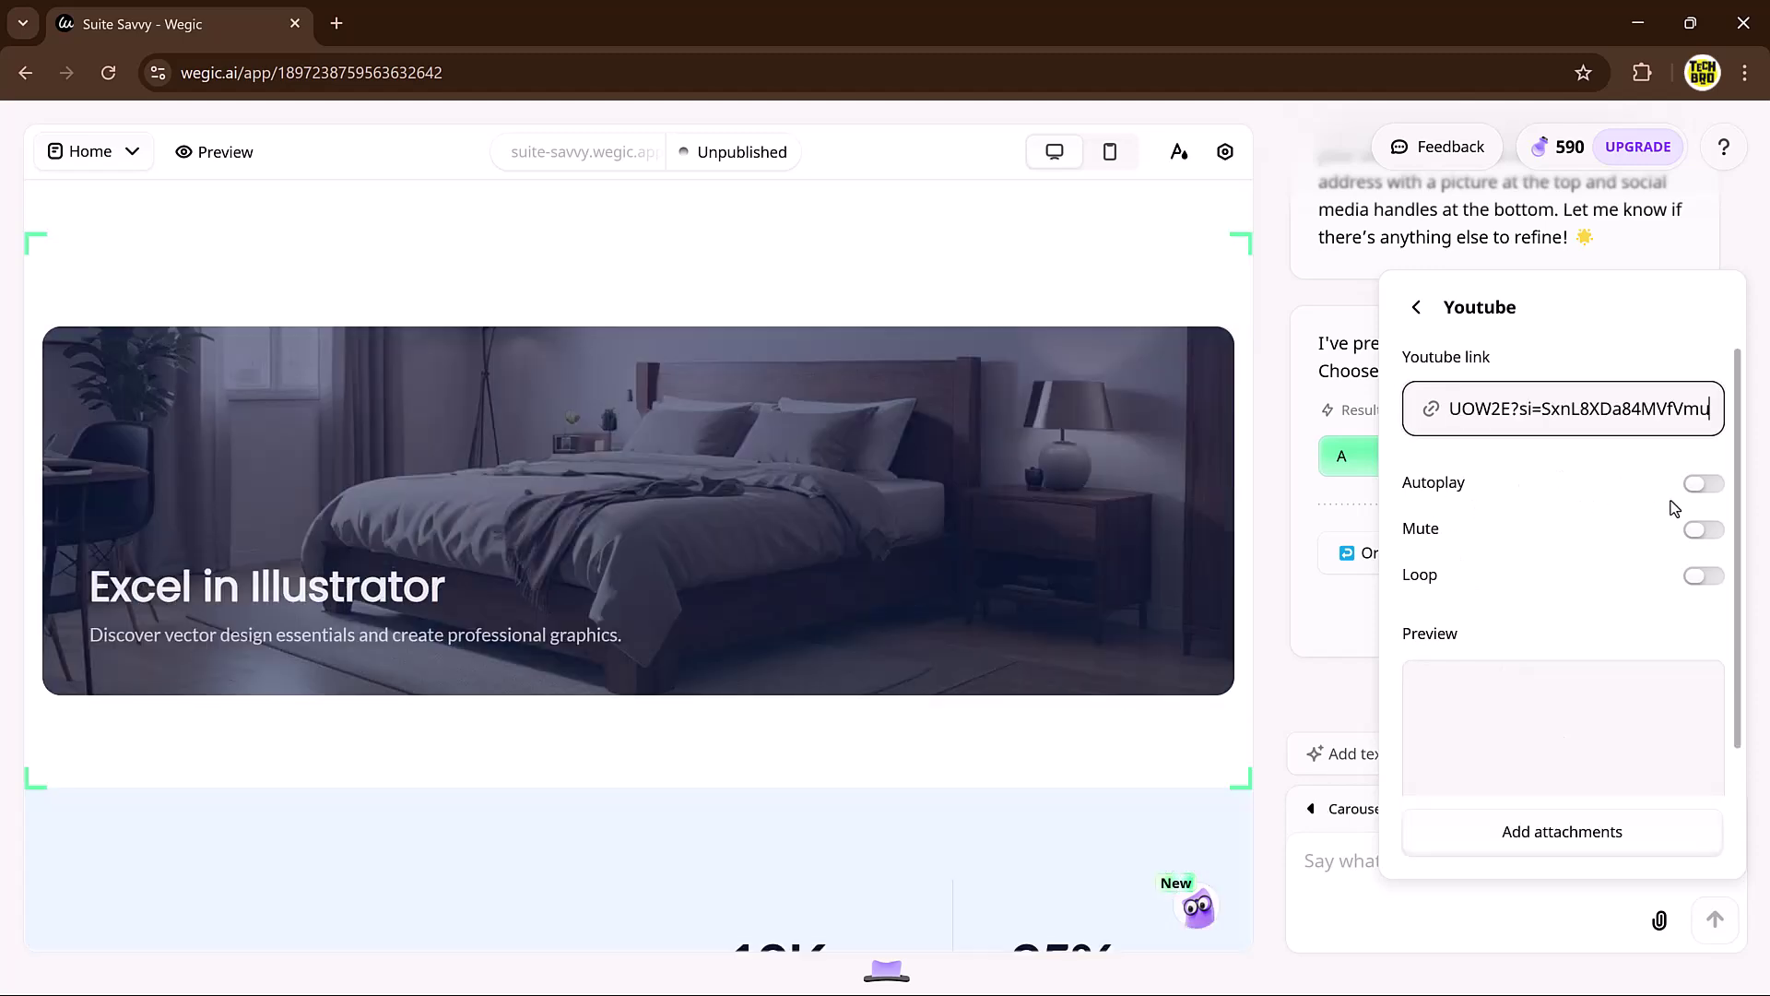
click(1703, 483)
click(1703, 529)
click(1703, 576)
scroll(1676, 613, down, 1)
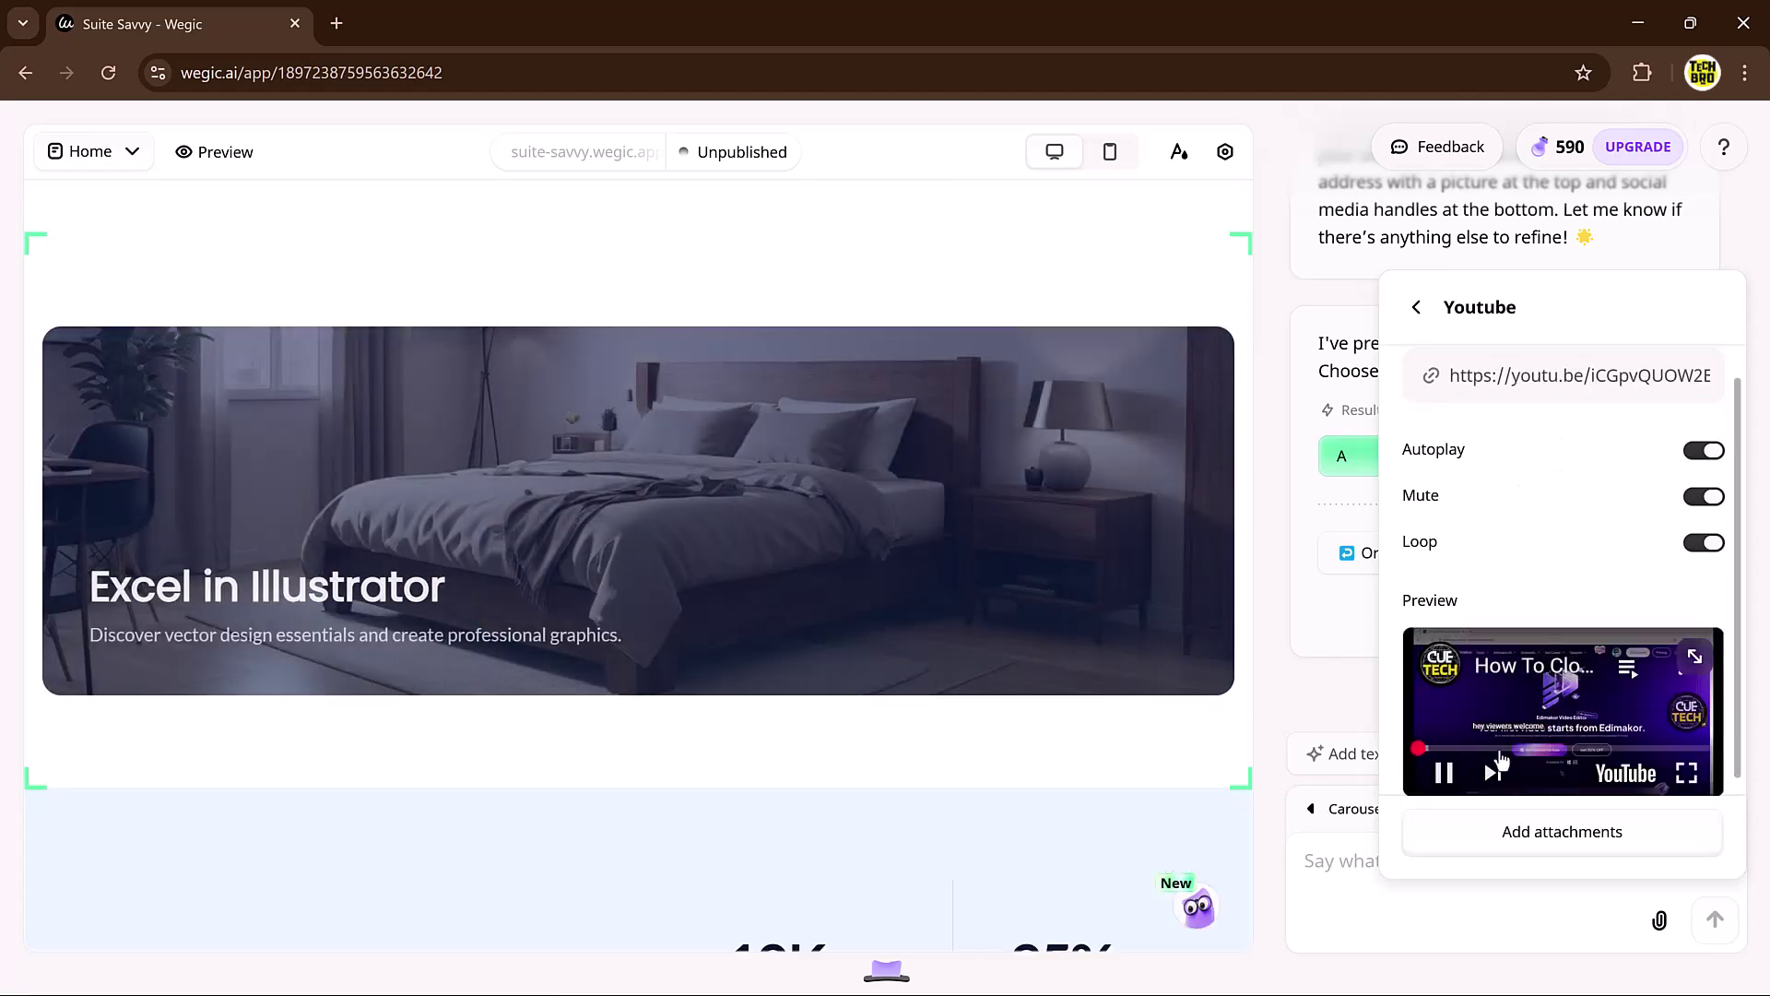
click(1543, 832)
- Send the video request with the heading 'discover over video editing'
click(1479, 859)
text(discover over video editing)
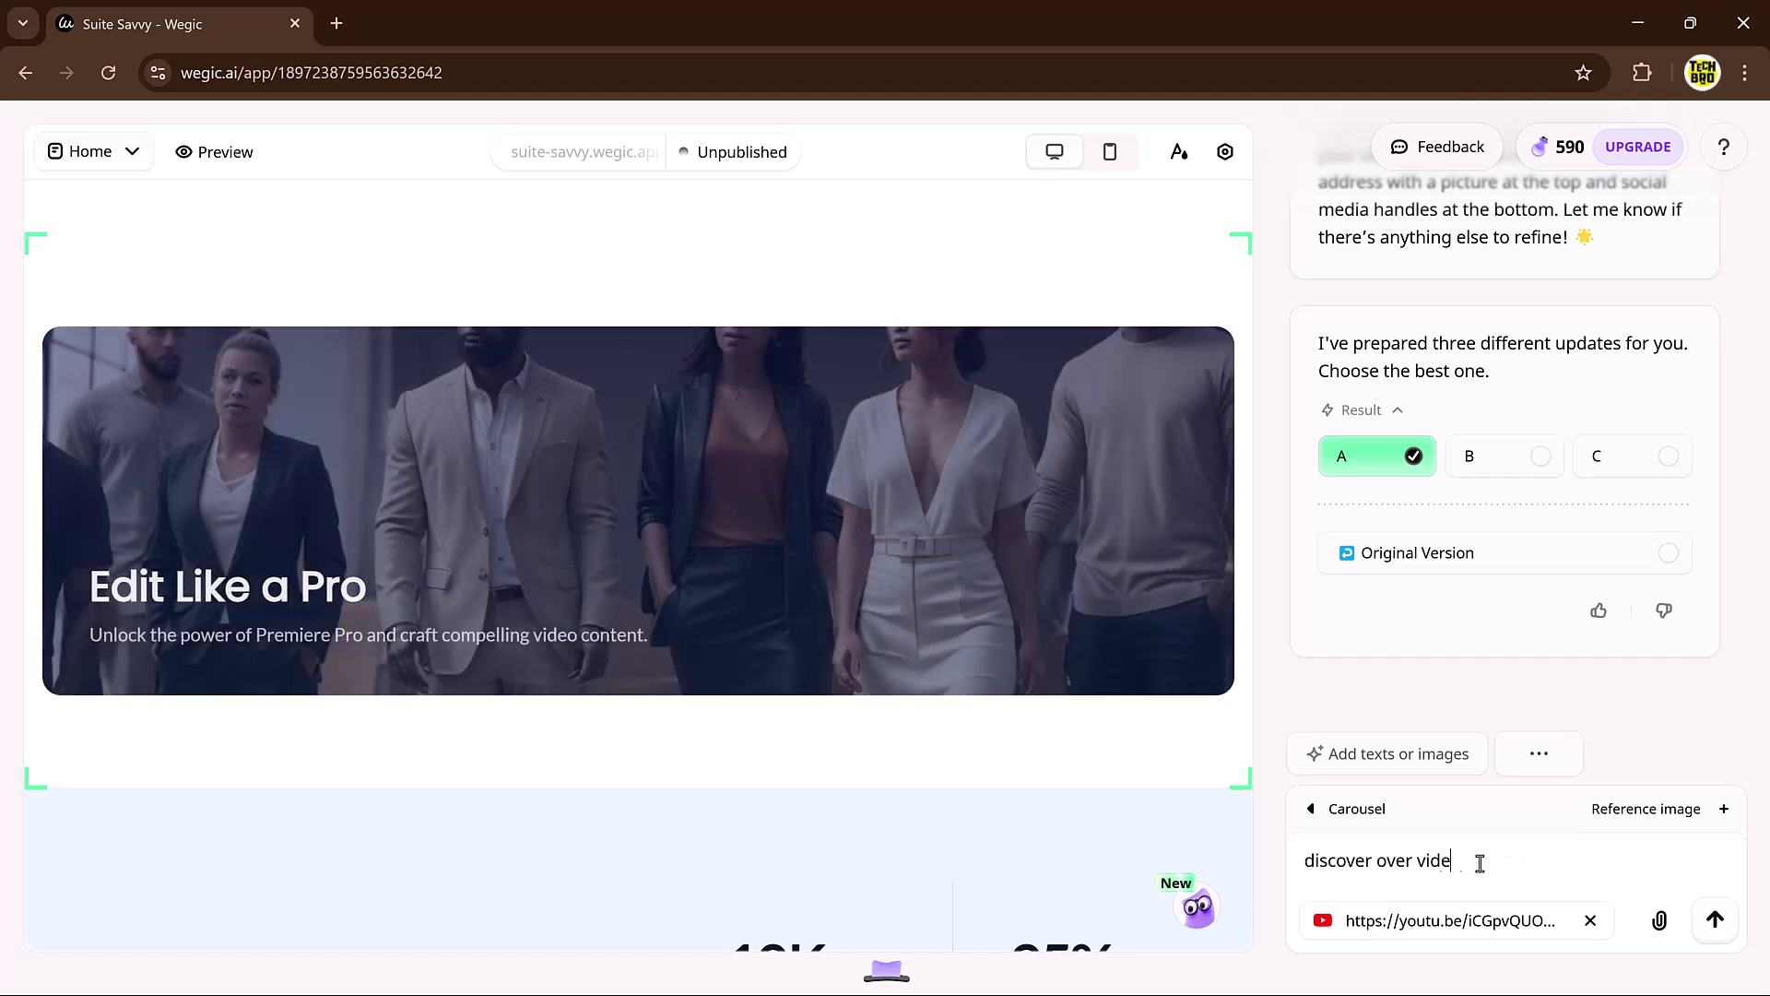
click(1716, 919)
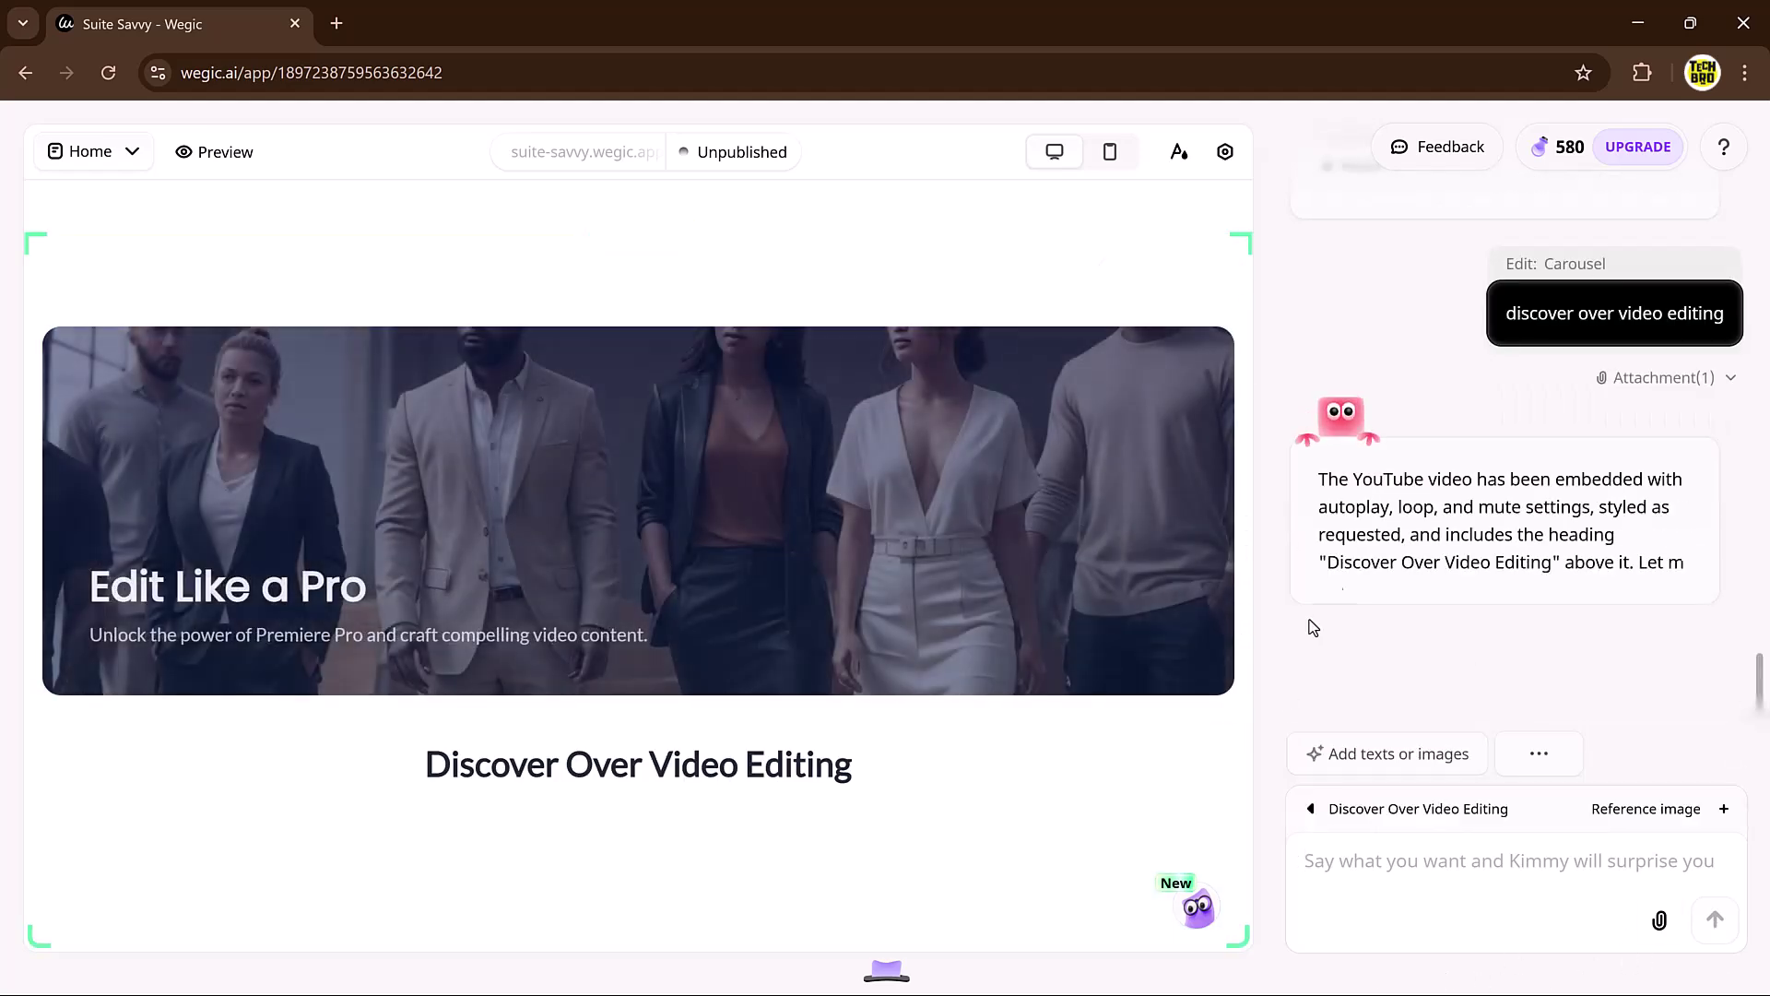
- Set up Turi by pasting its visitor task, confirming it, then close the setup dialog
click(1196, 913)
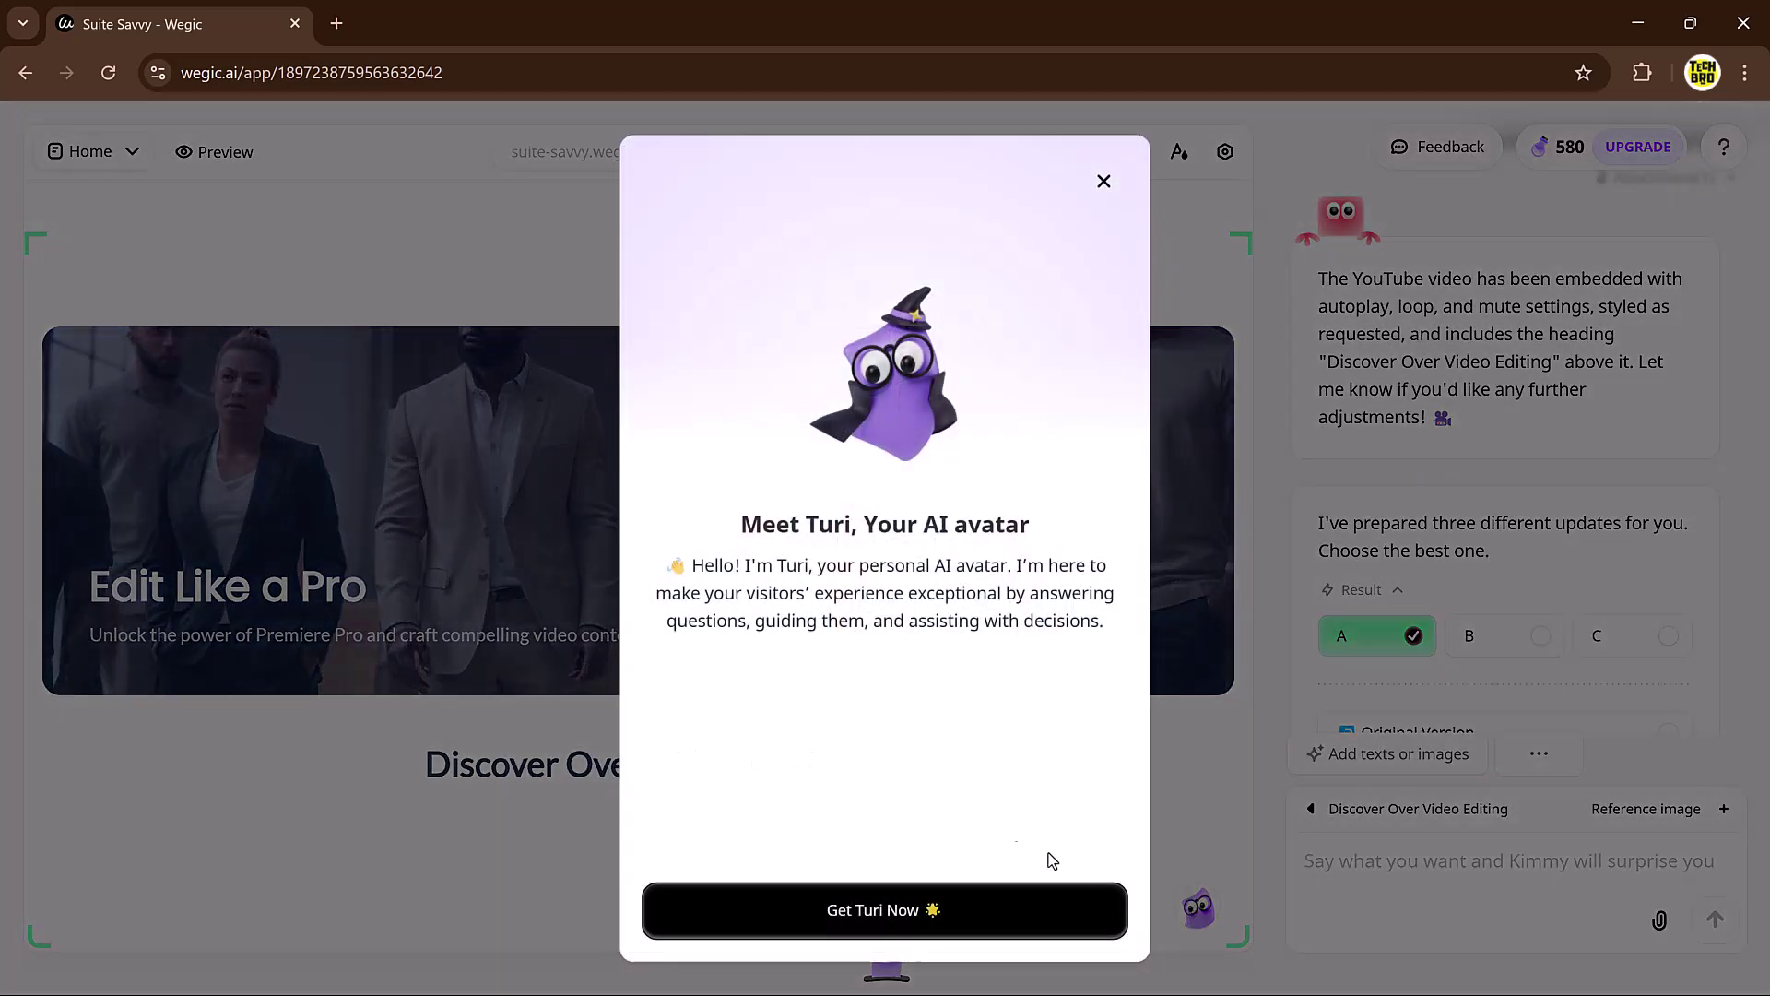
click(903, 891)
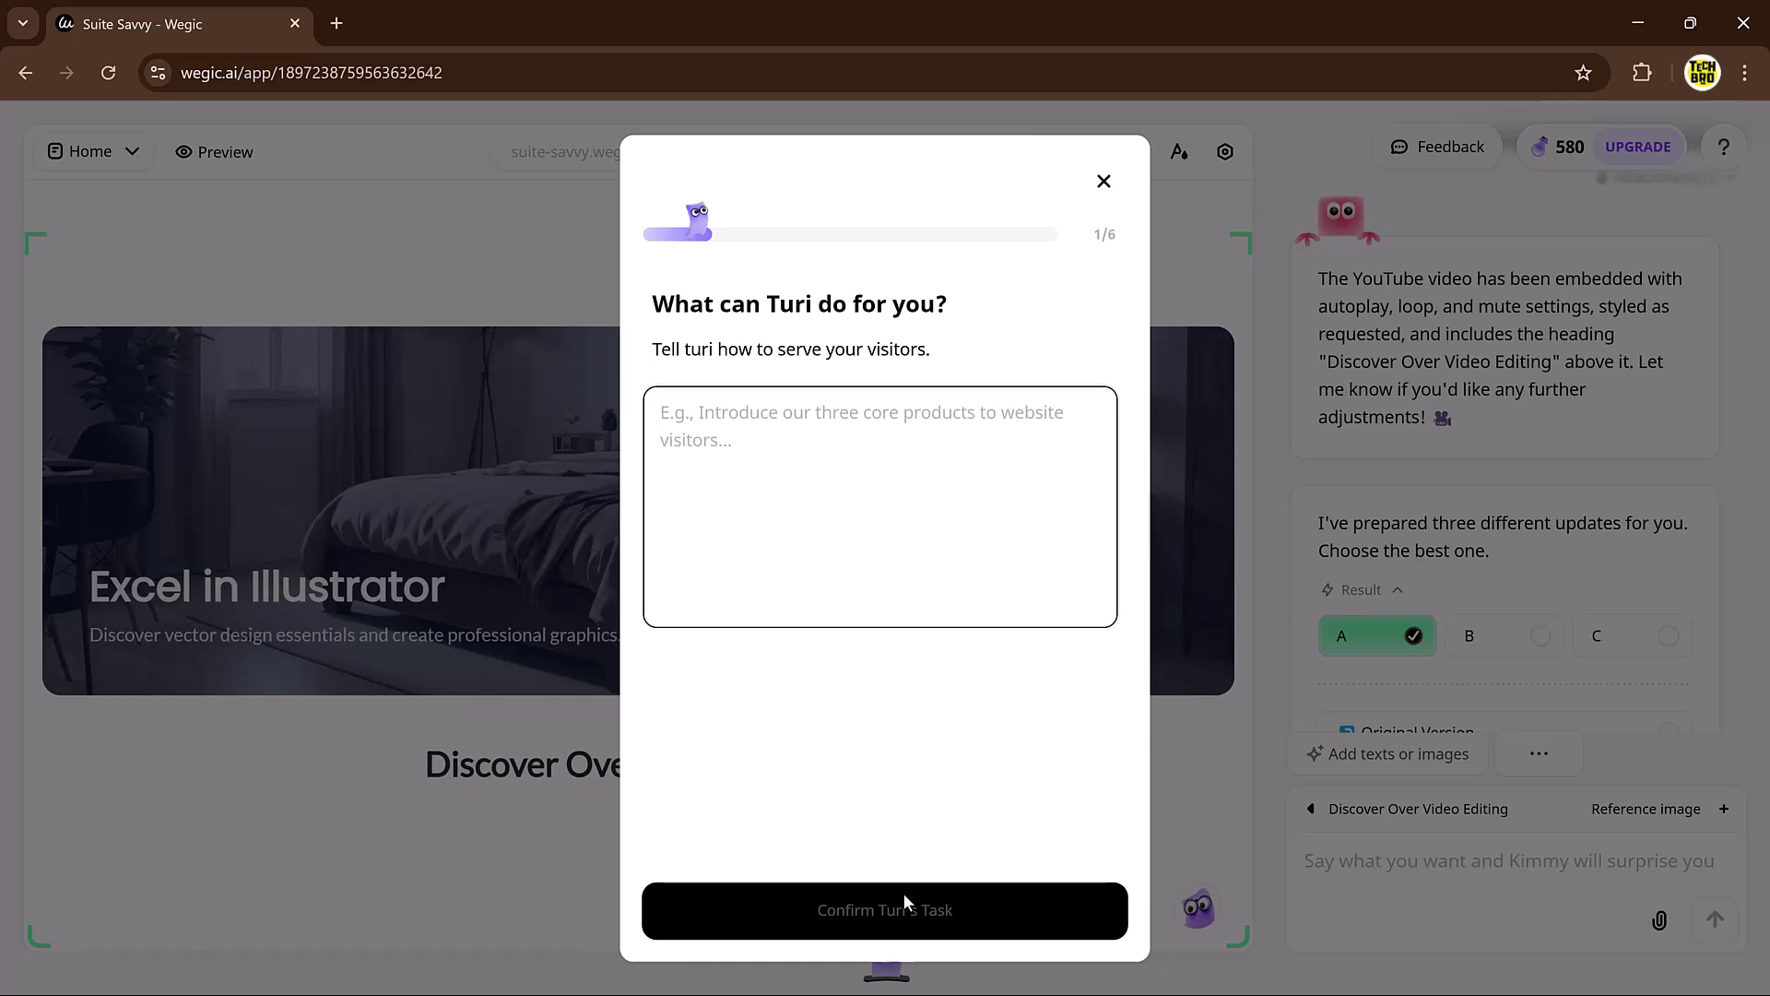
text(recommended them latest tutorials and my t shirt products. also ask them to buy cinematic editing pack)
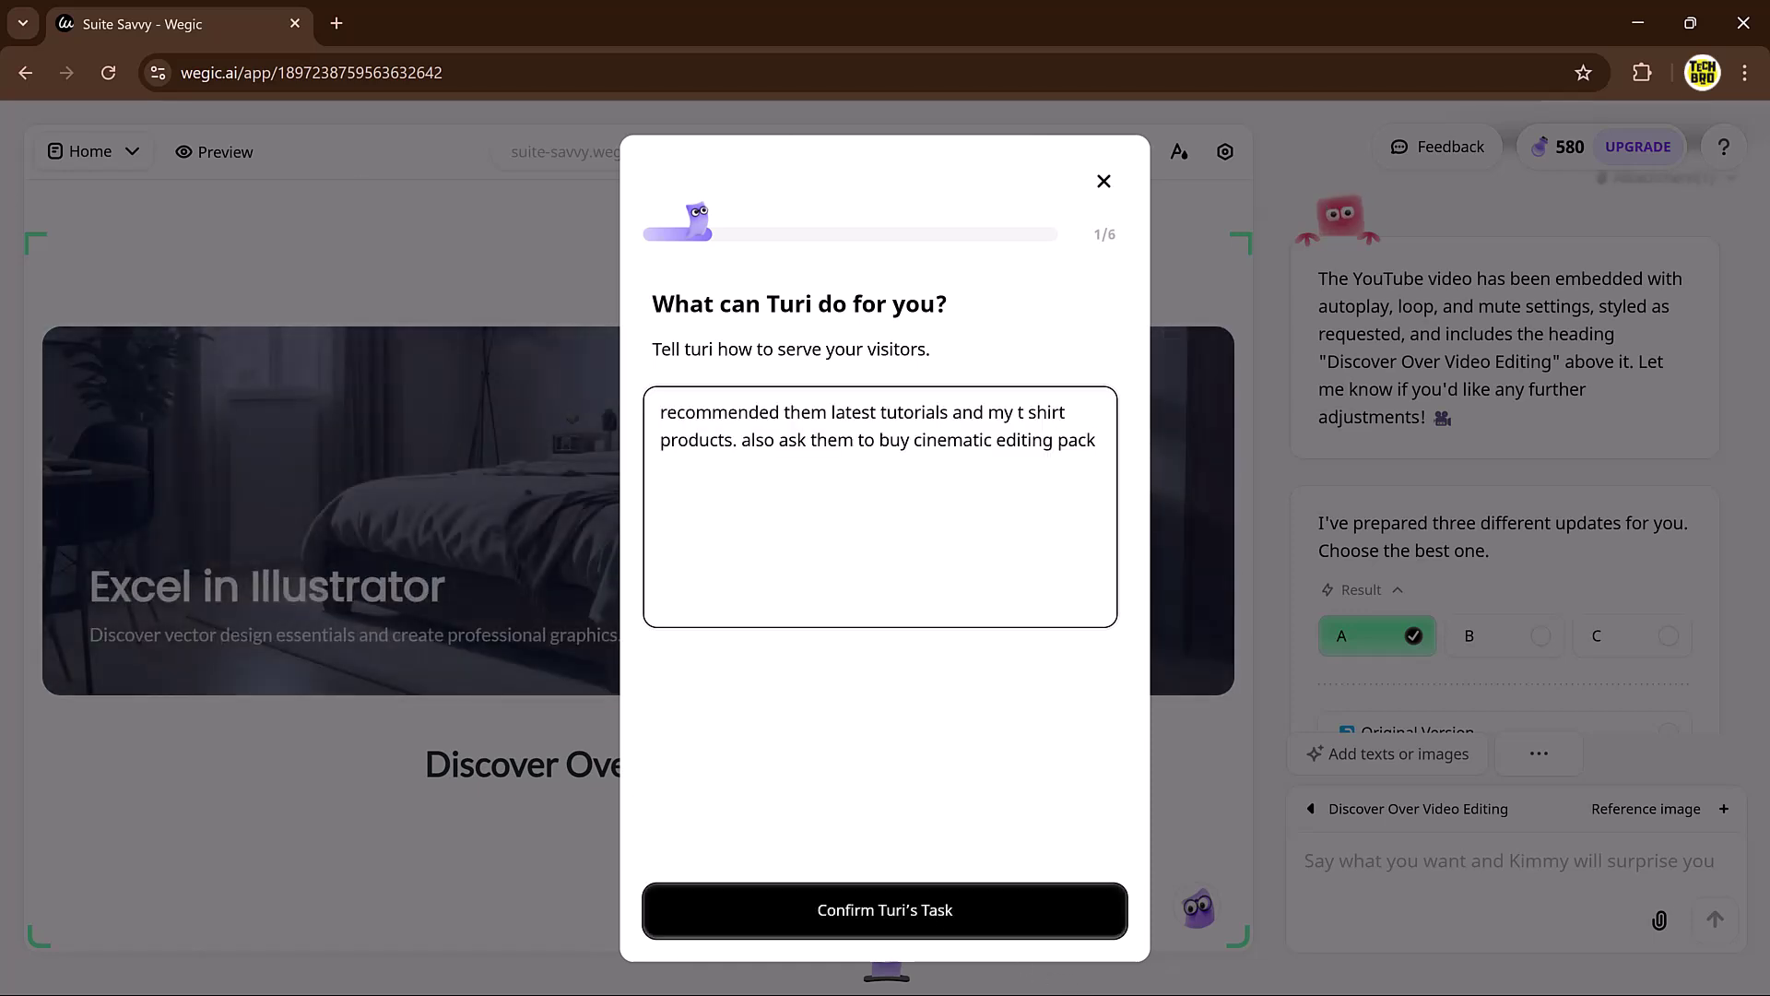
click(1007, 929)
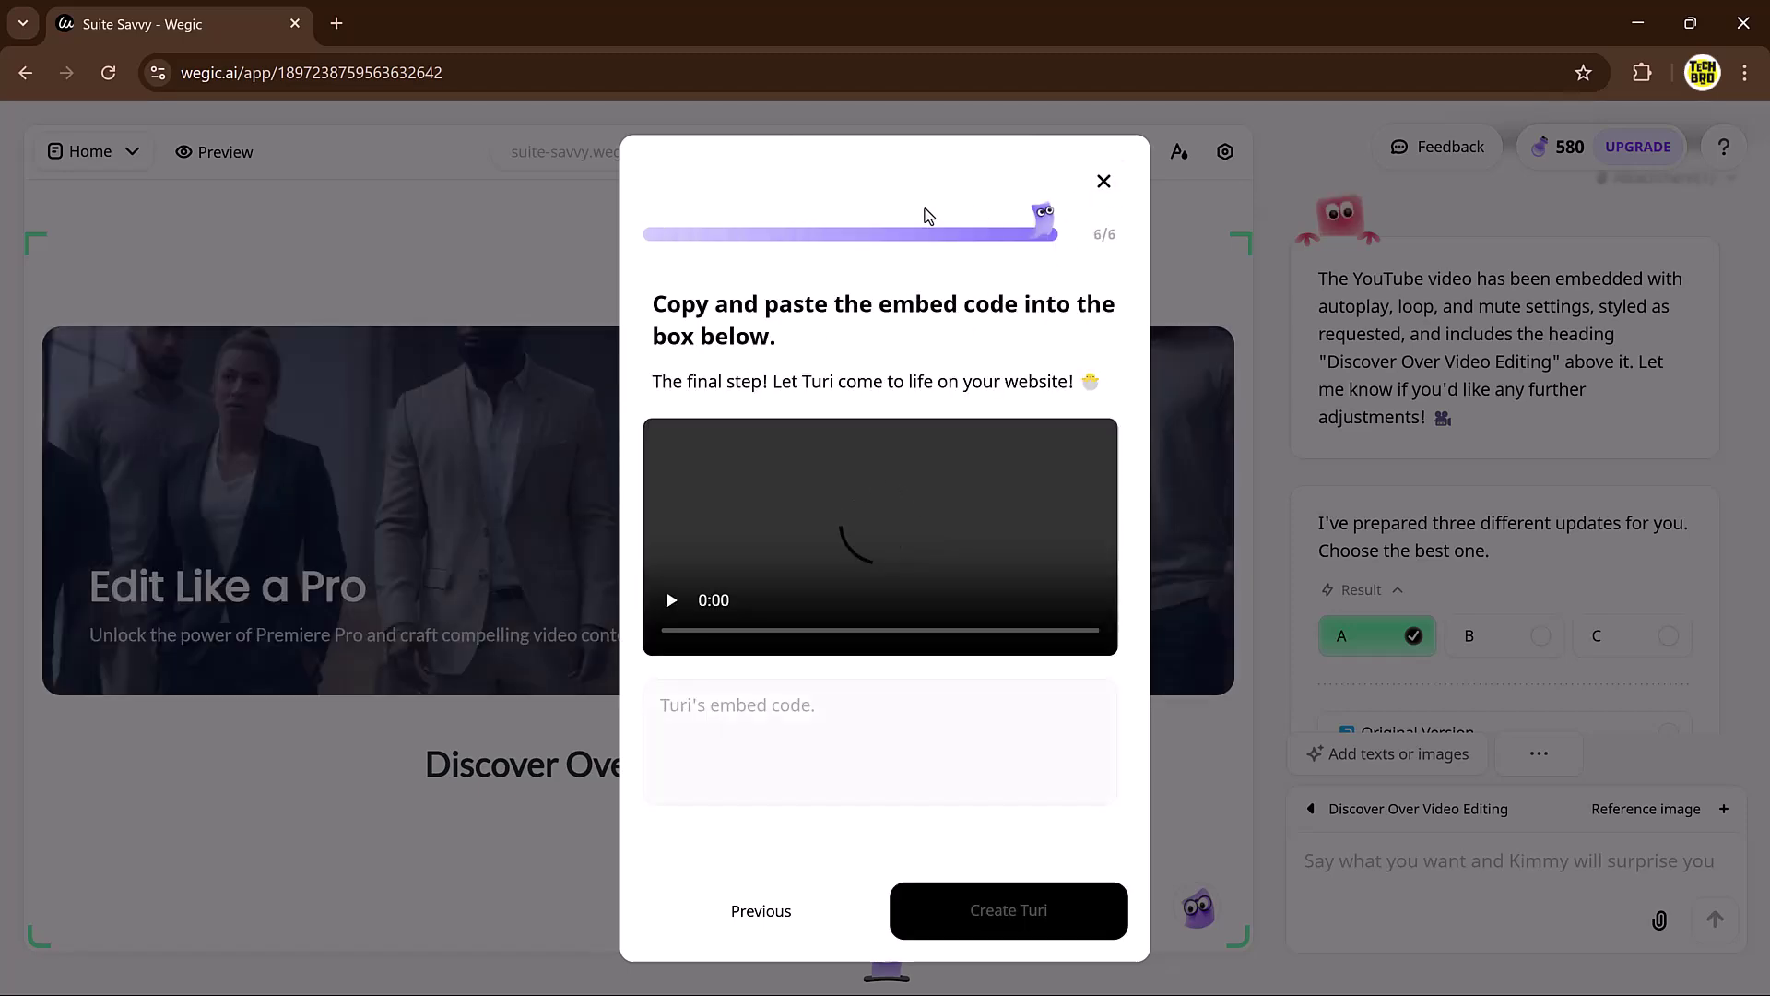
click(1104, 181)
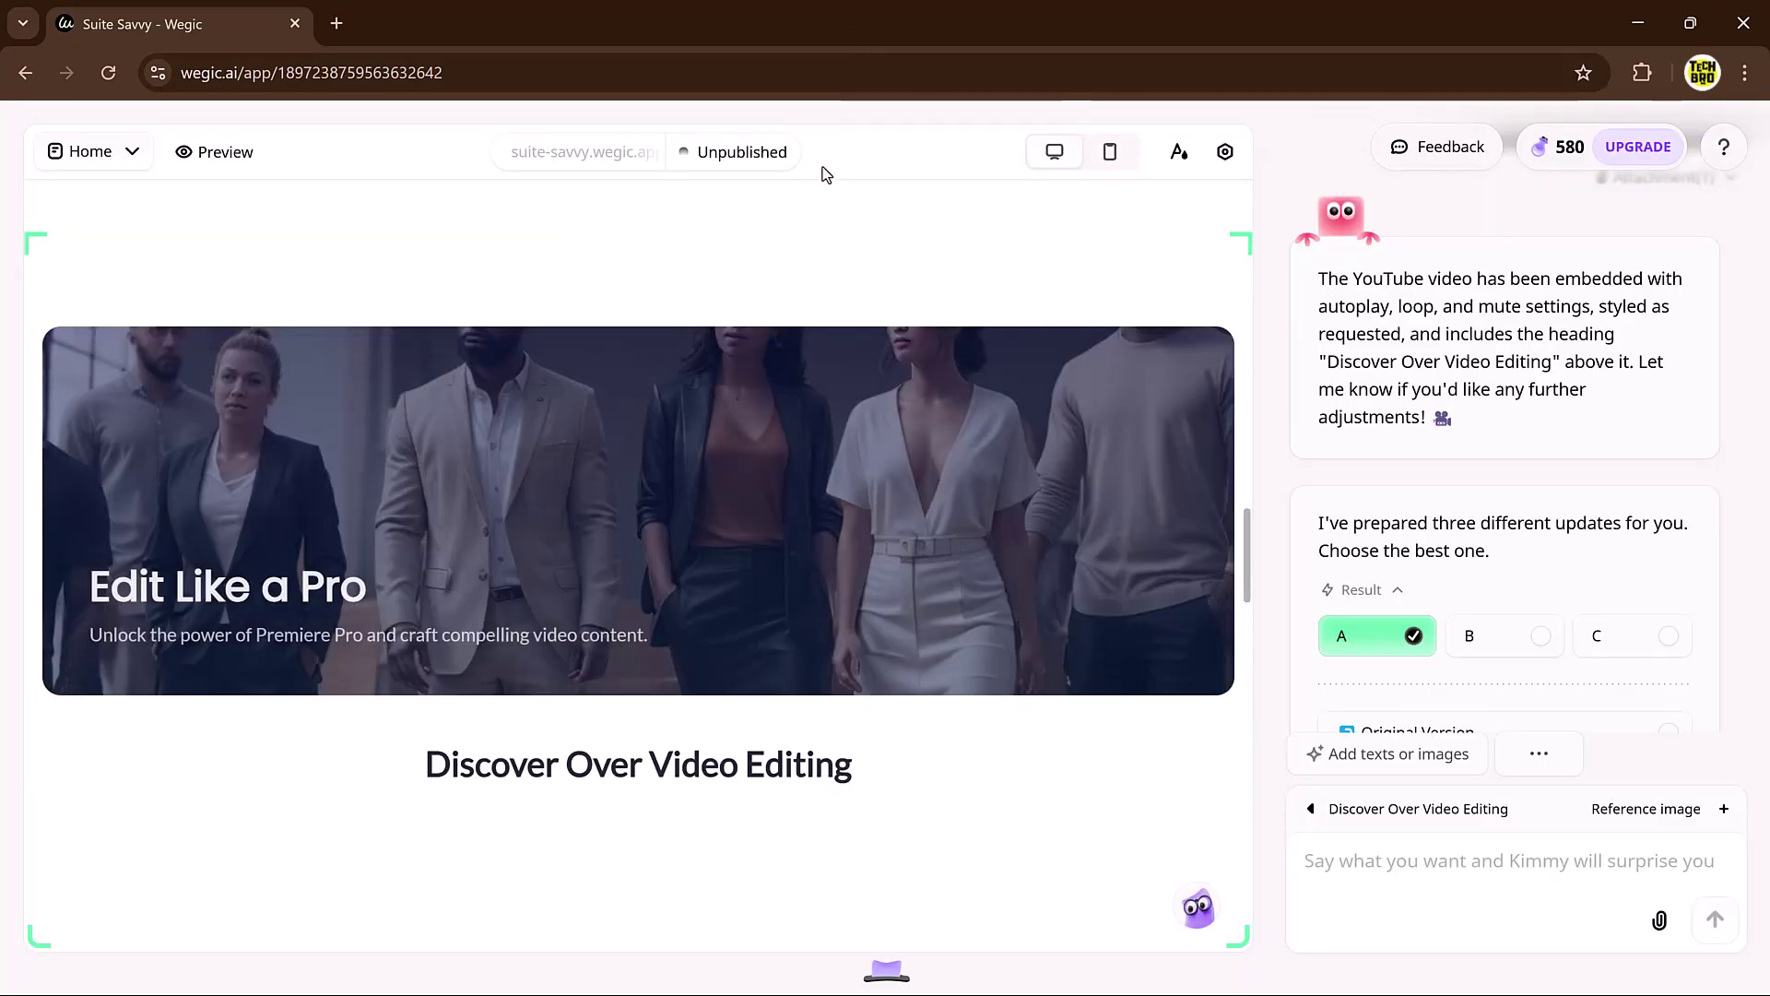
- Publish the Suite Savvy site to suite-savvy.wegic.app
click(767, 148)
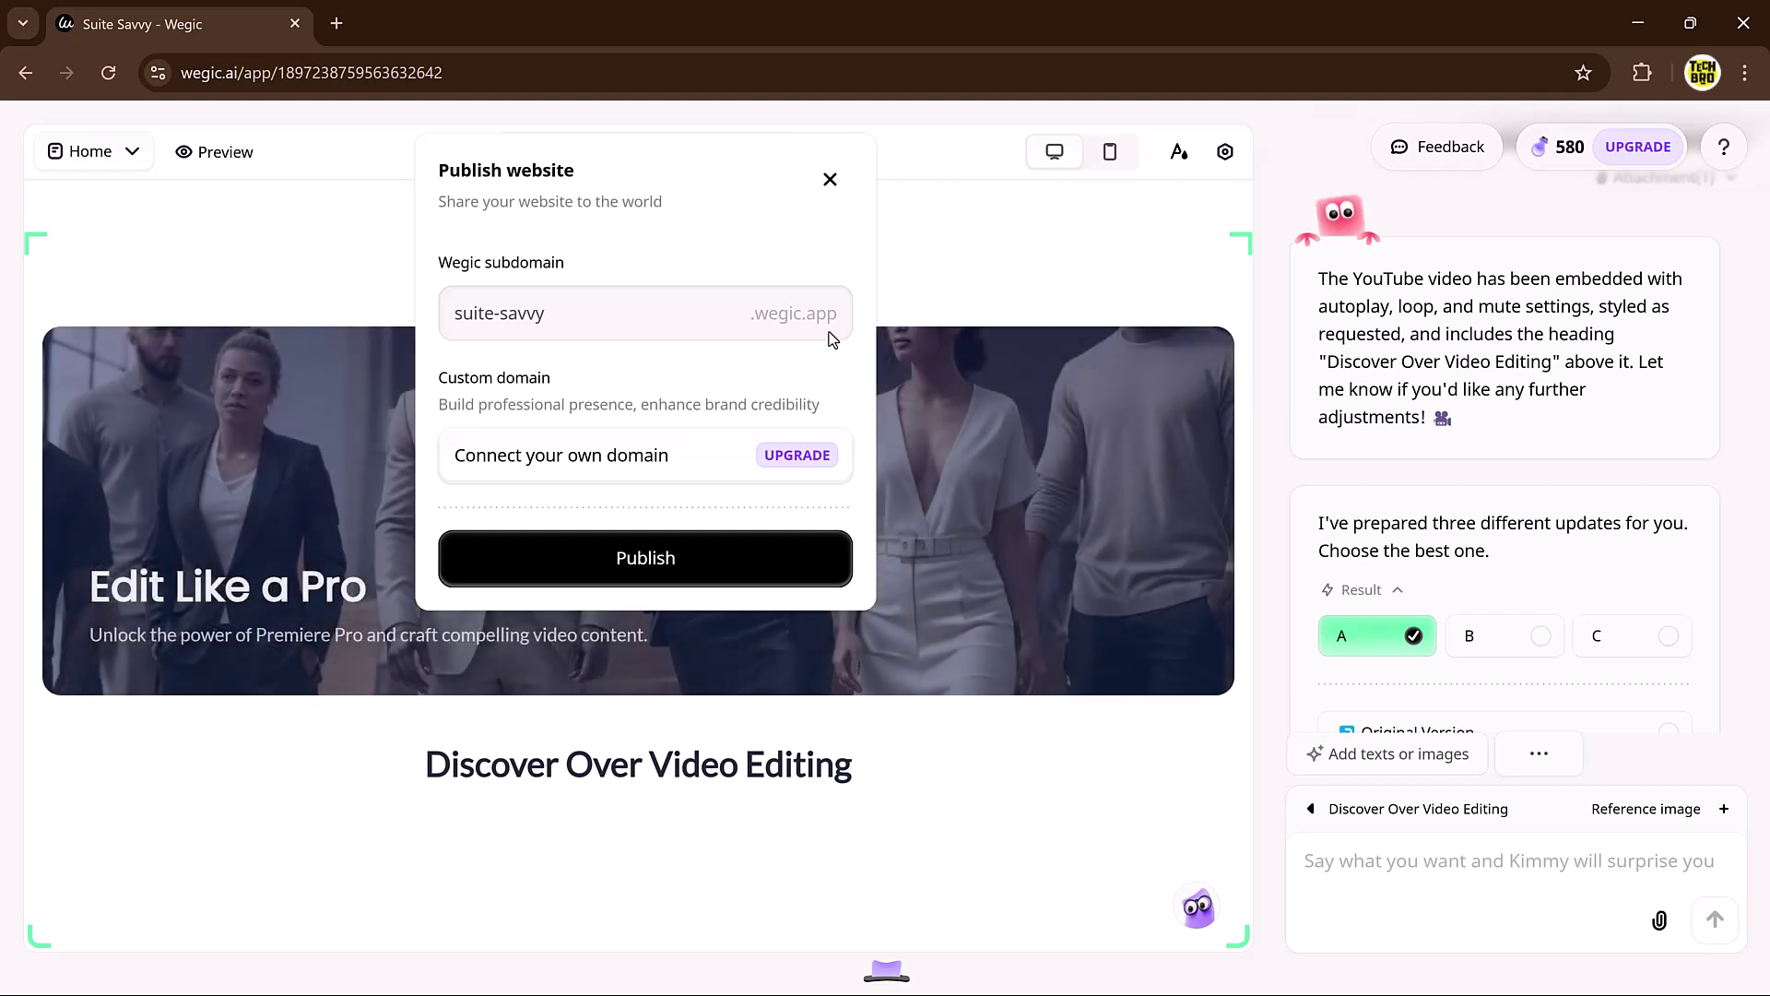
click(726, 580)
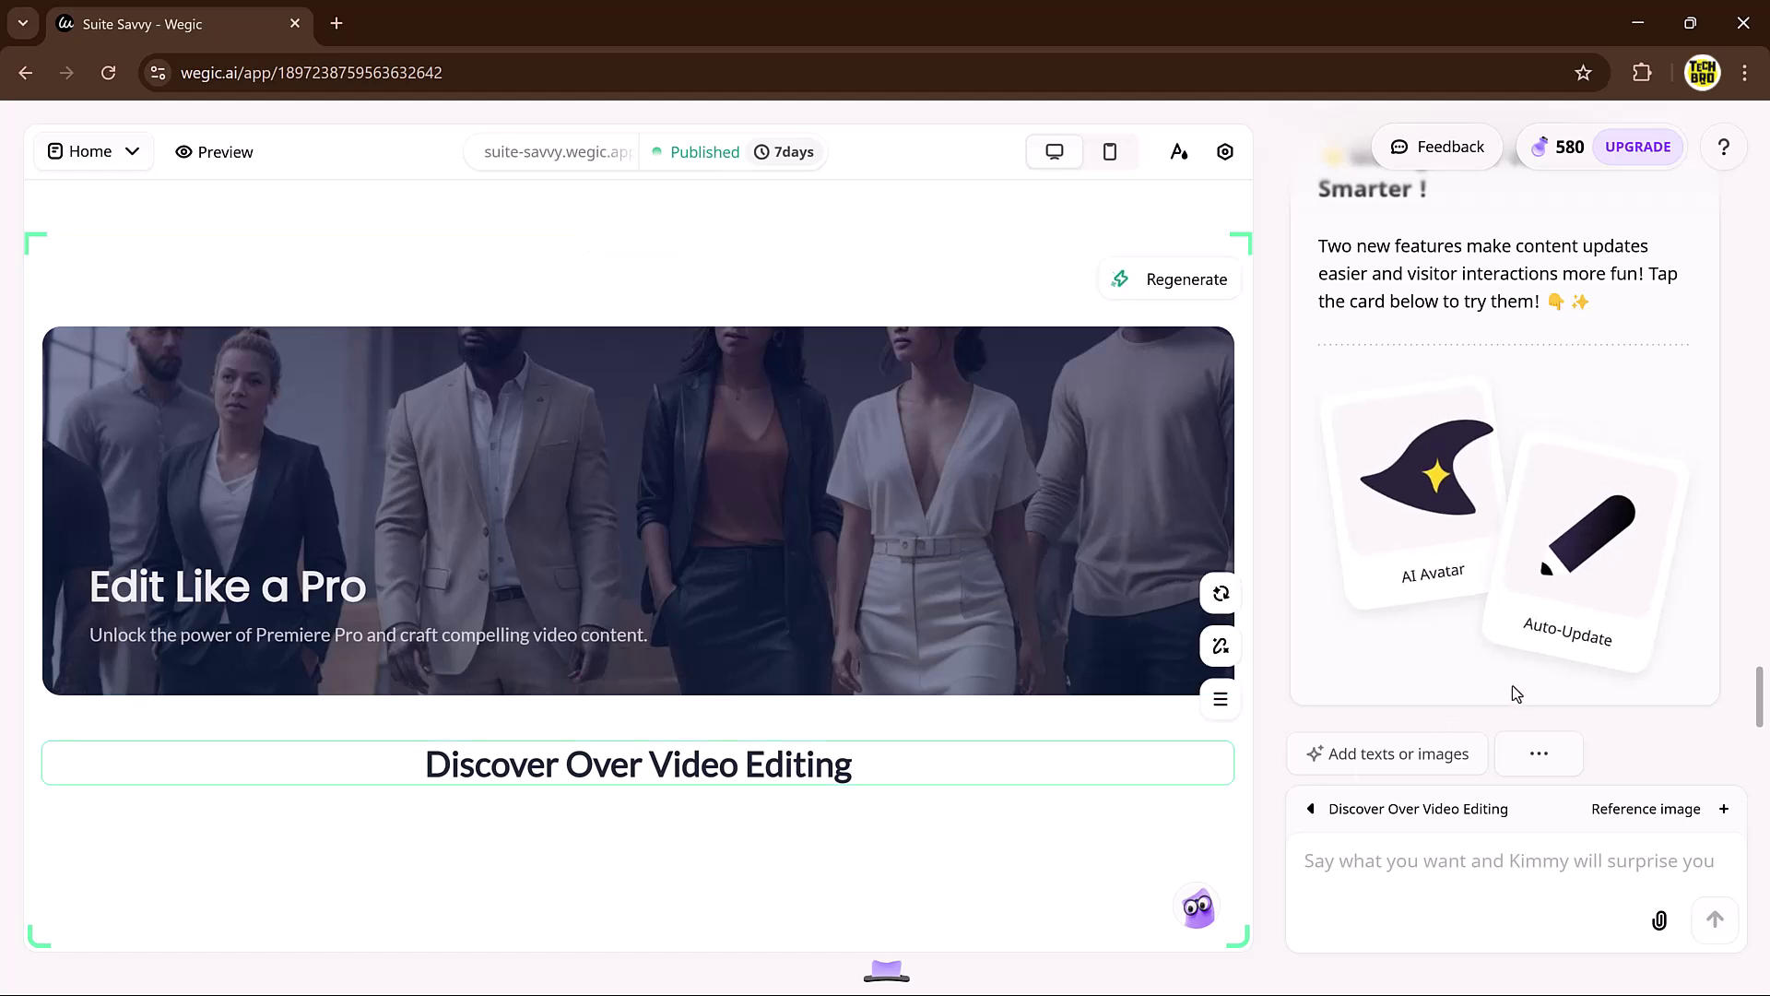
- Create a new website from the workspace and open the generated site
click(28, 74)
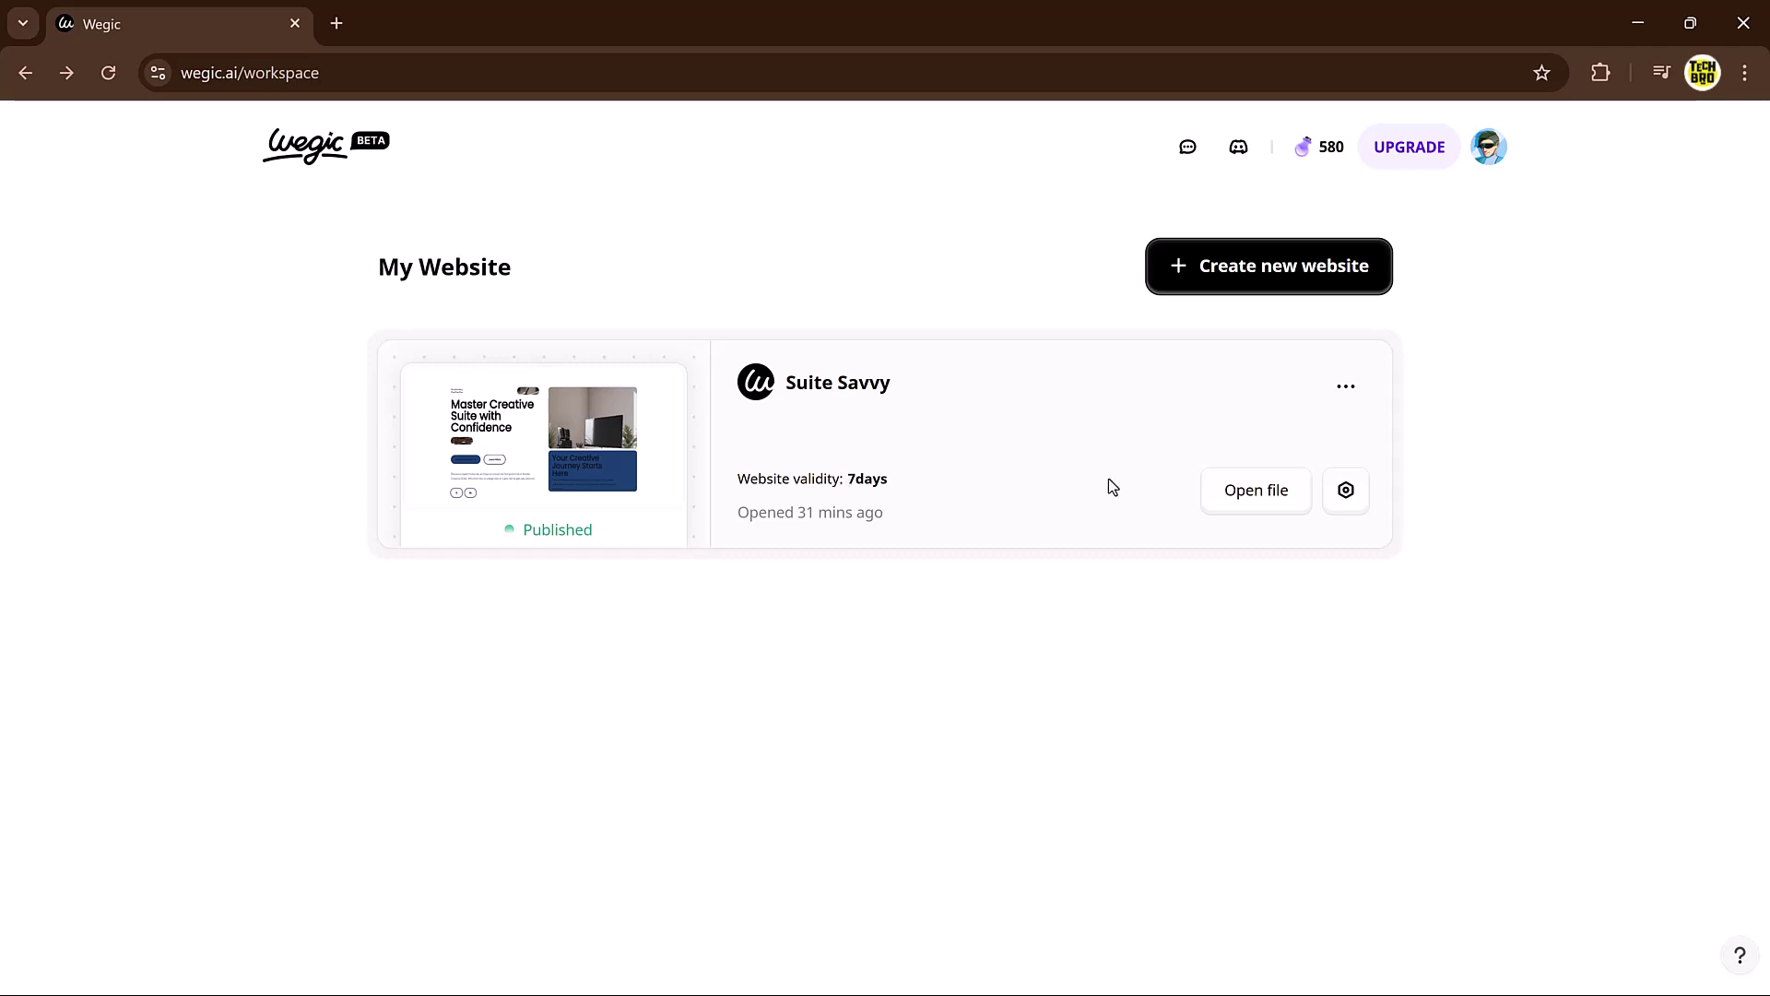
click(1274, 276)
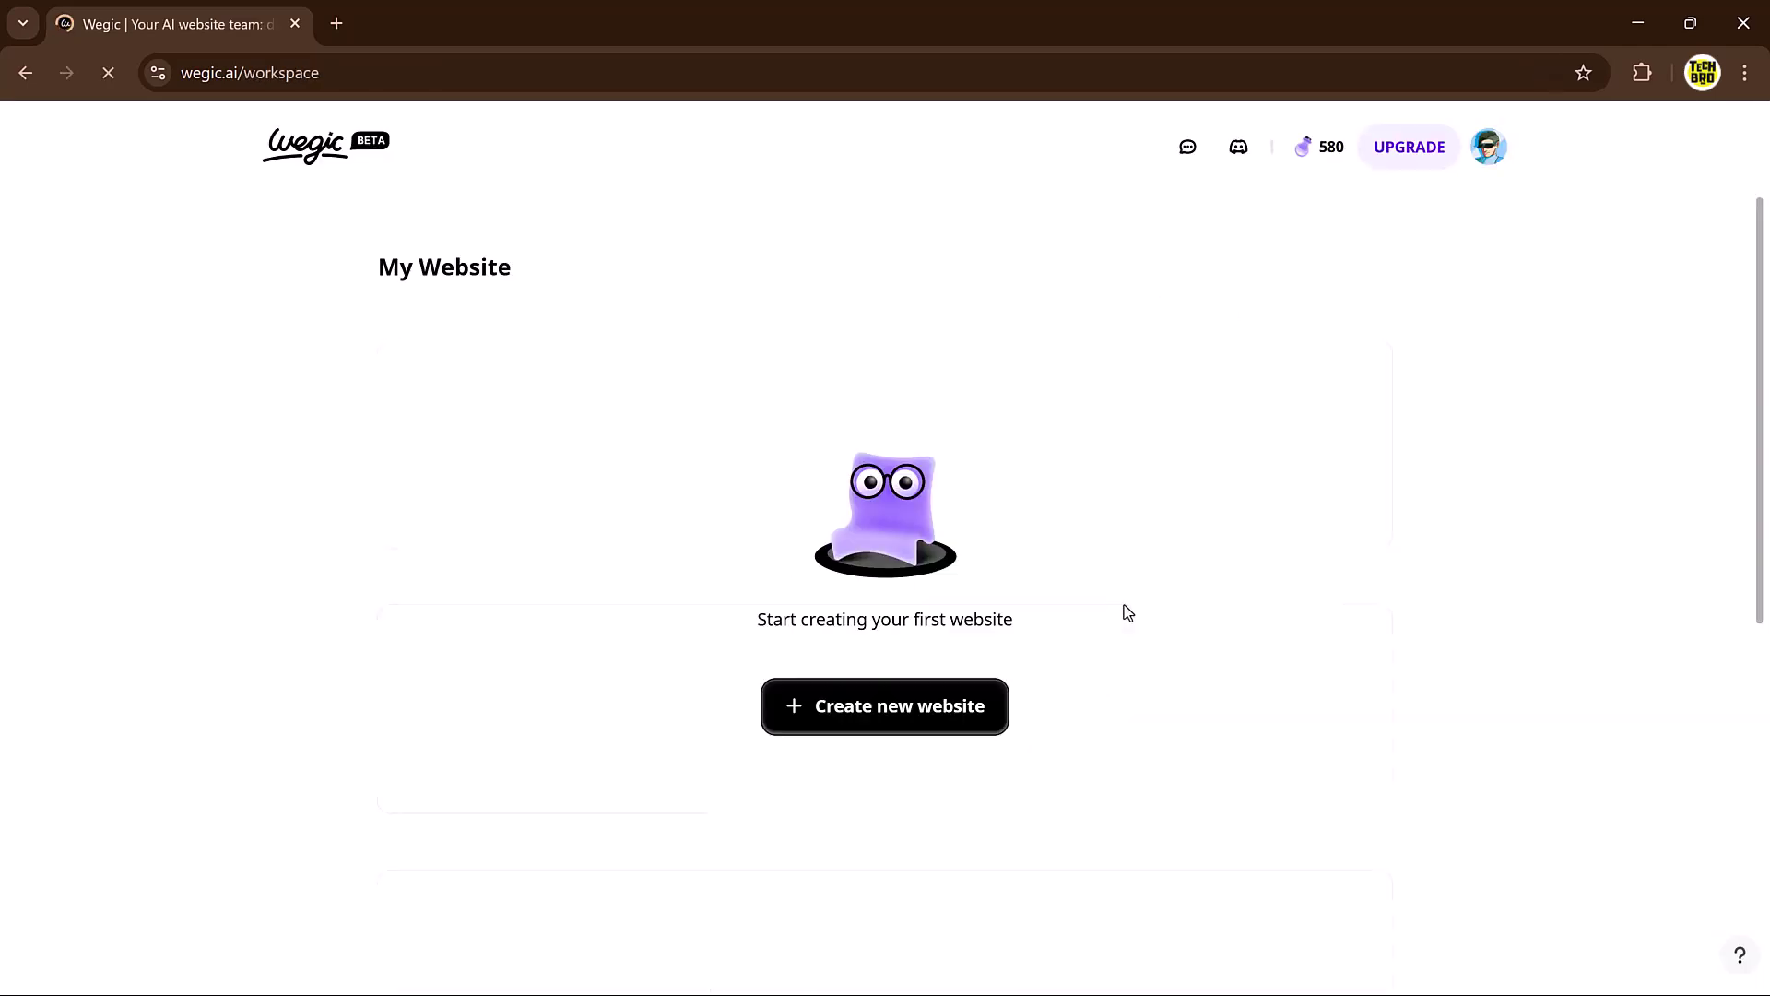
mouse_move(1356, 525)
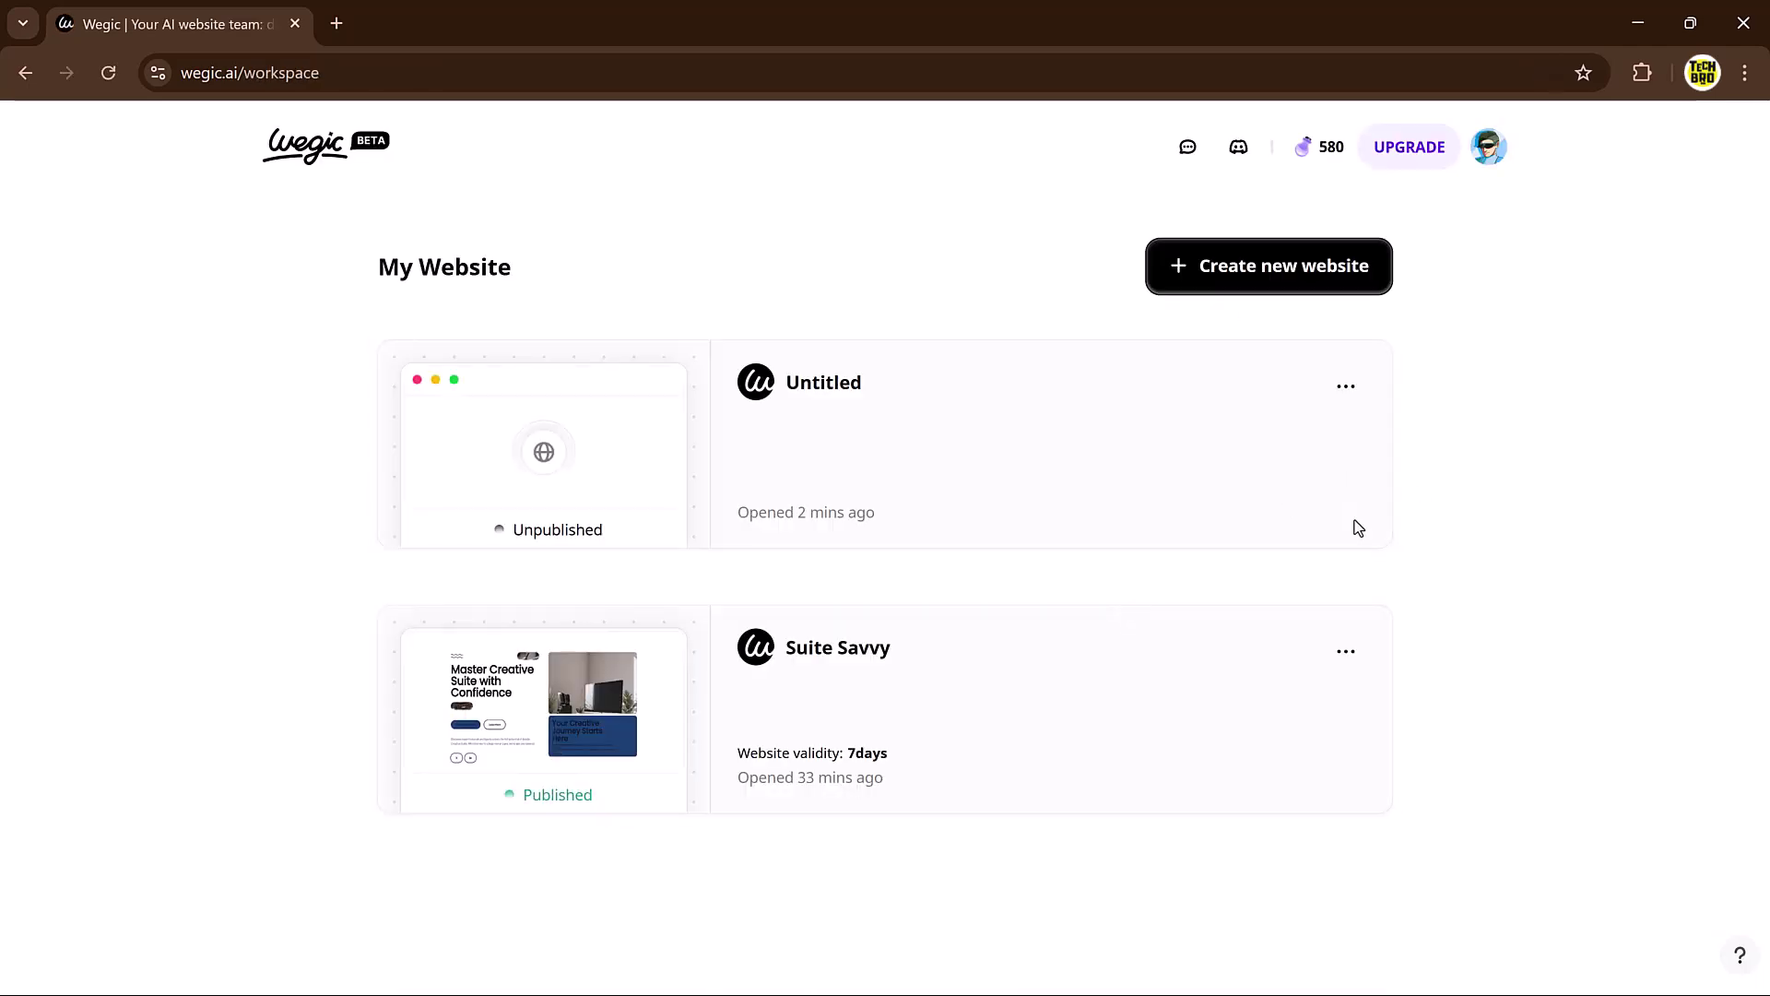
click(1241, 273)
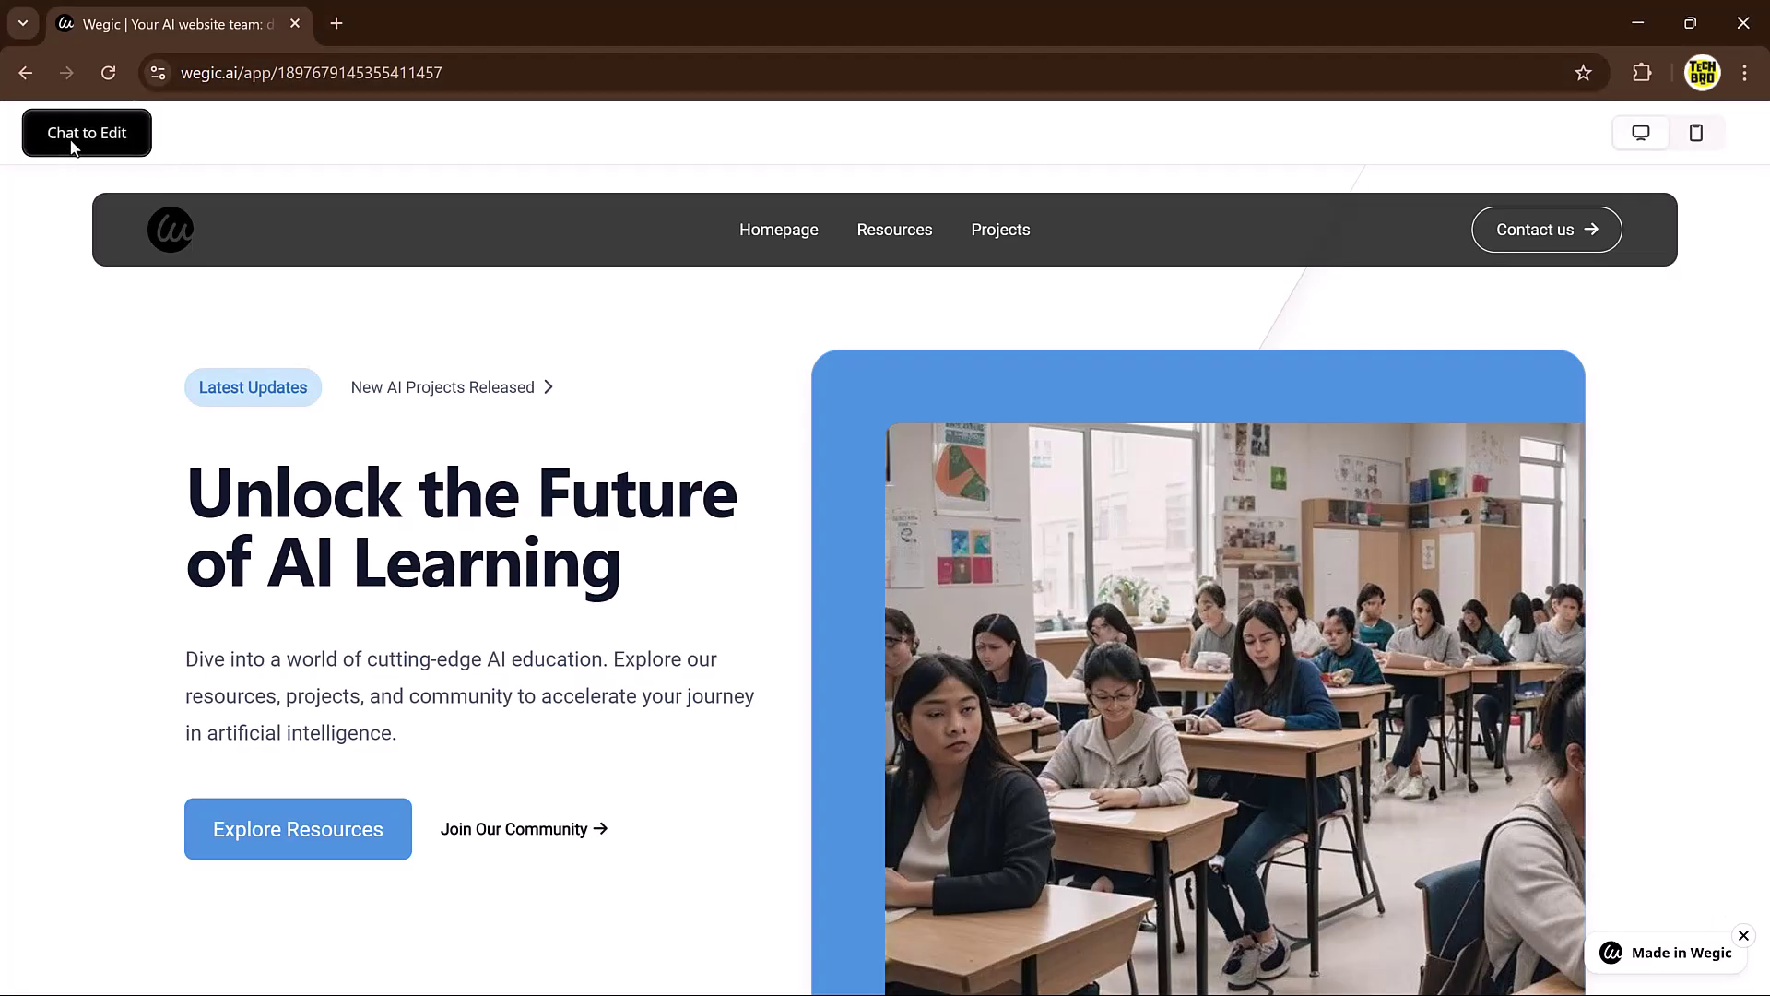
- Open Smart Minds Academy in Chat to Edit, dismiss the upgrade plans, and preview full screen
click(73, 146)
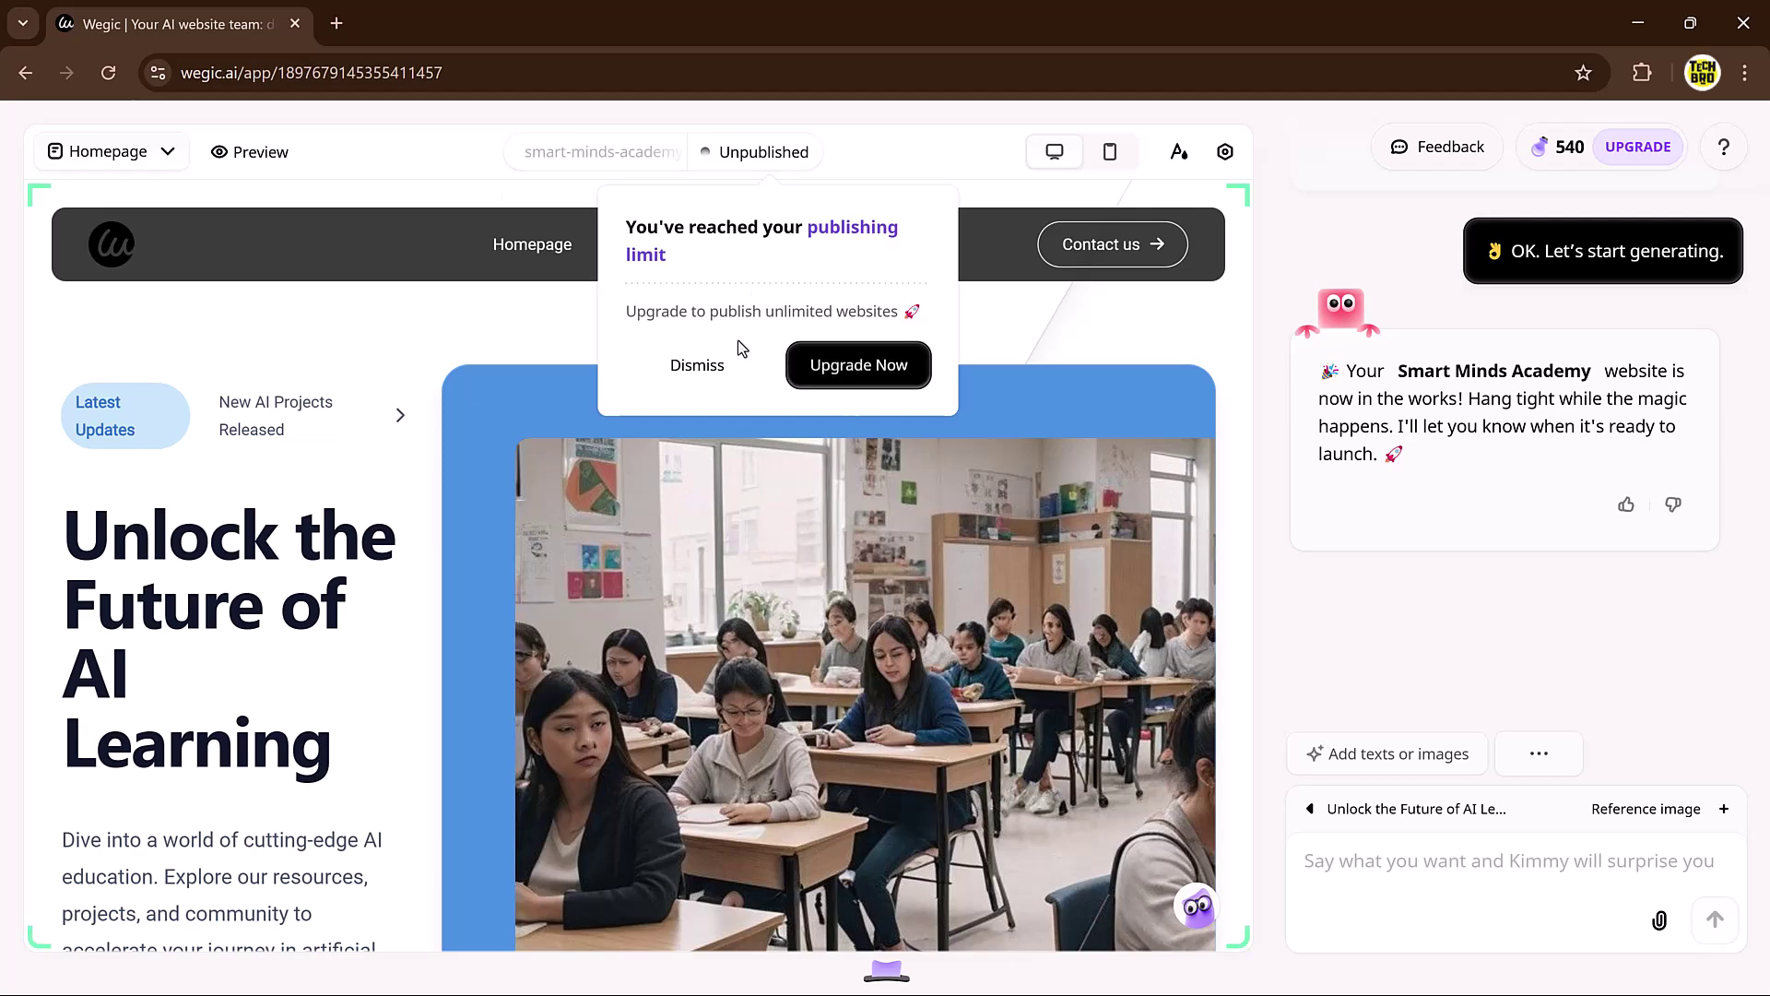
click(857, 367)
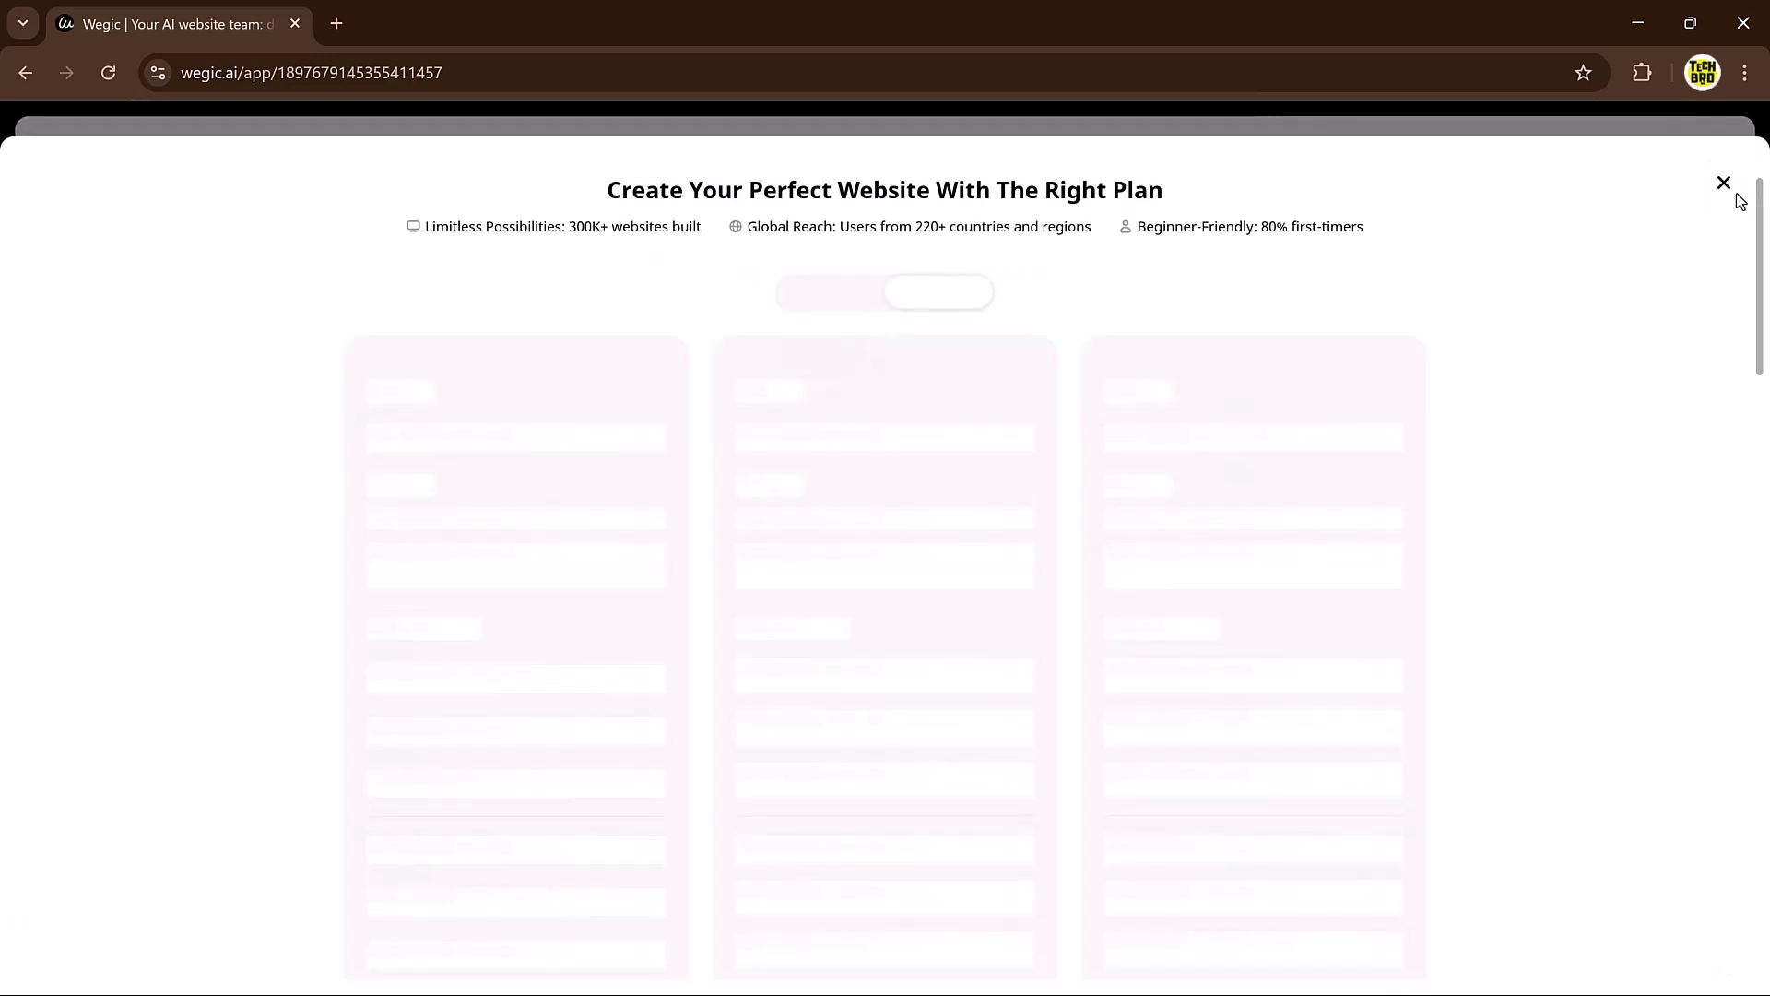
click(1721, 186)
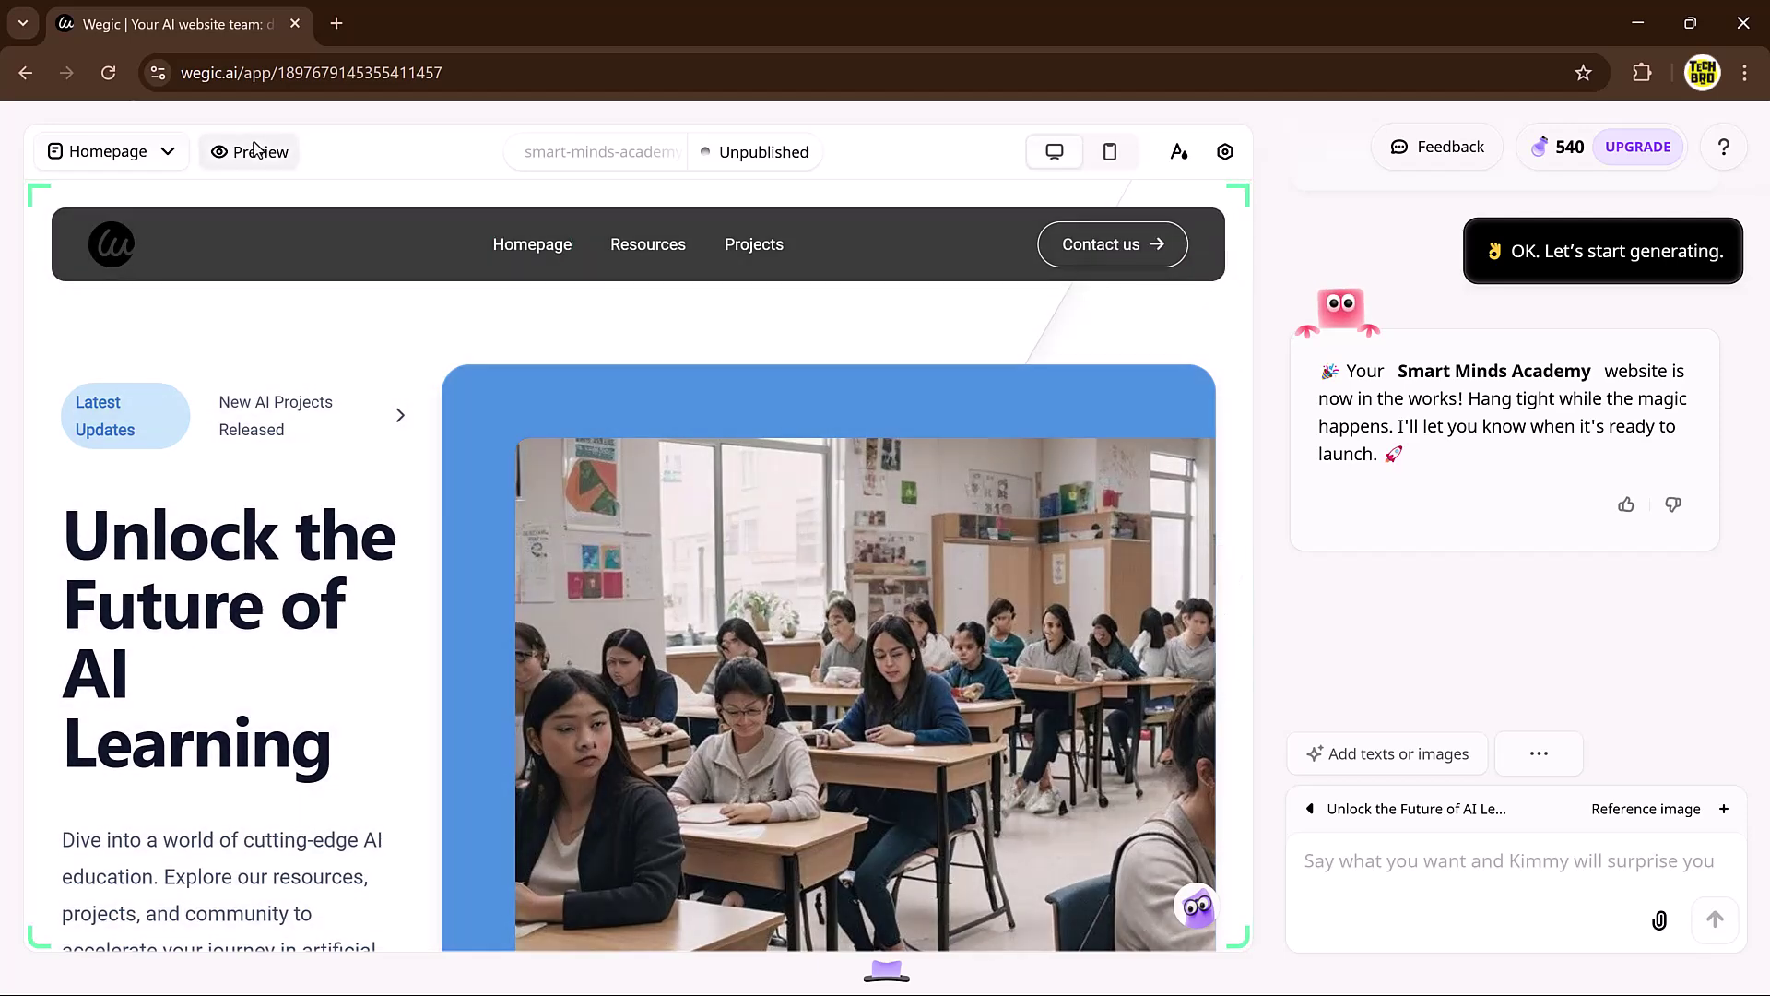
click(256, 150)
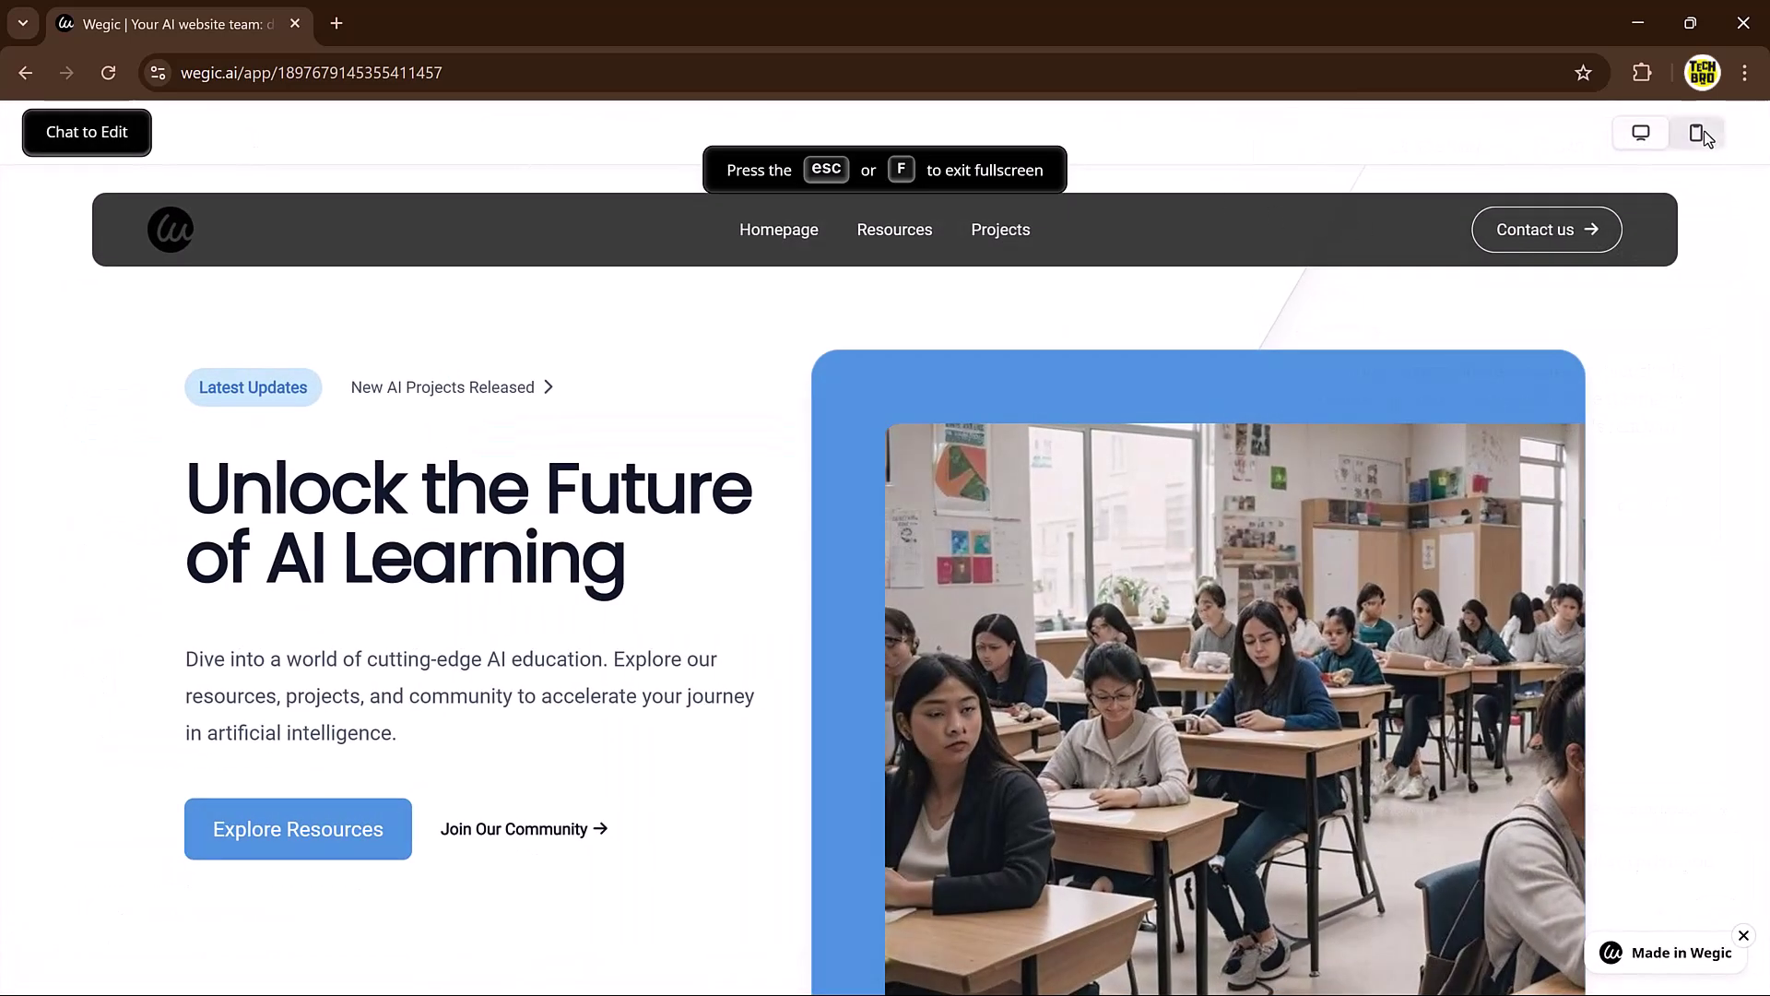
- Dismiss the discount offer and scroll through the Smart Minds Academy phone-layout preview
click(1704, 137)
click(1320, 207)
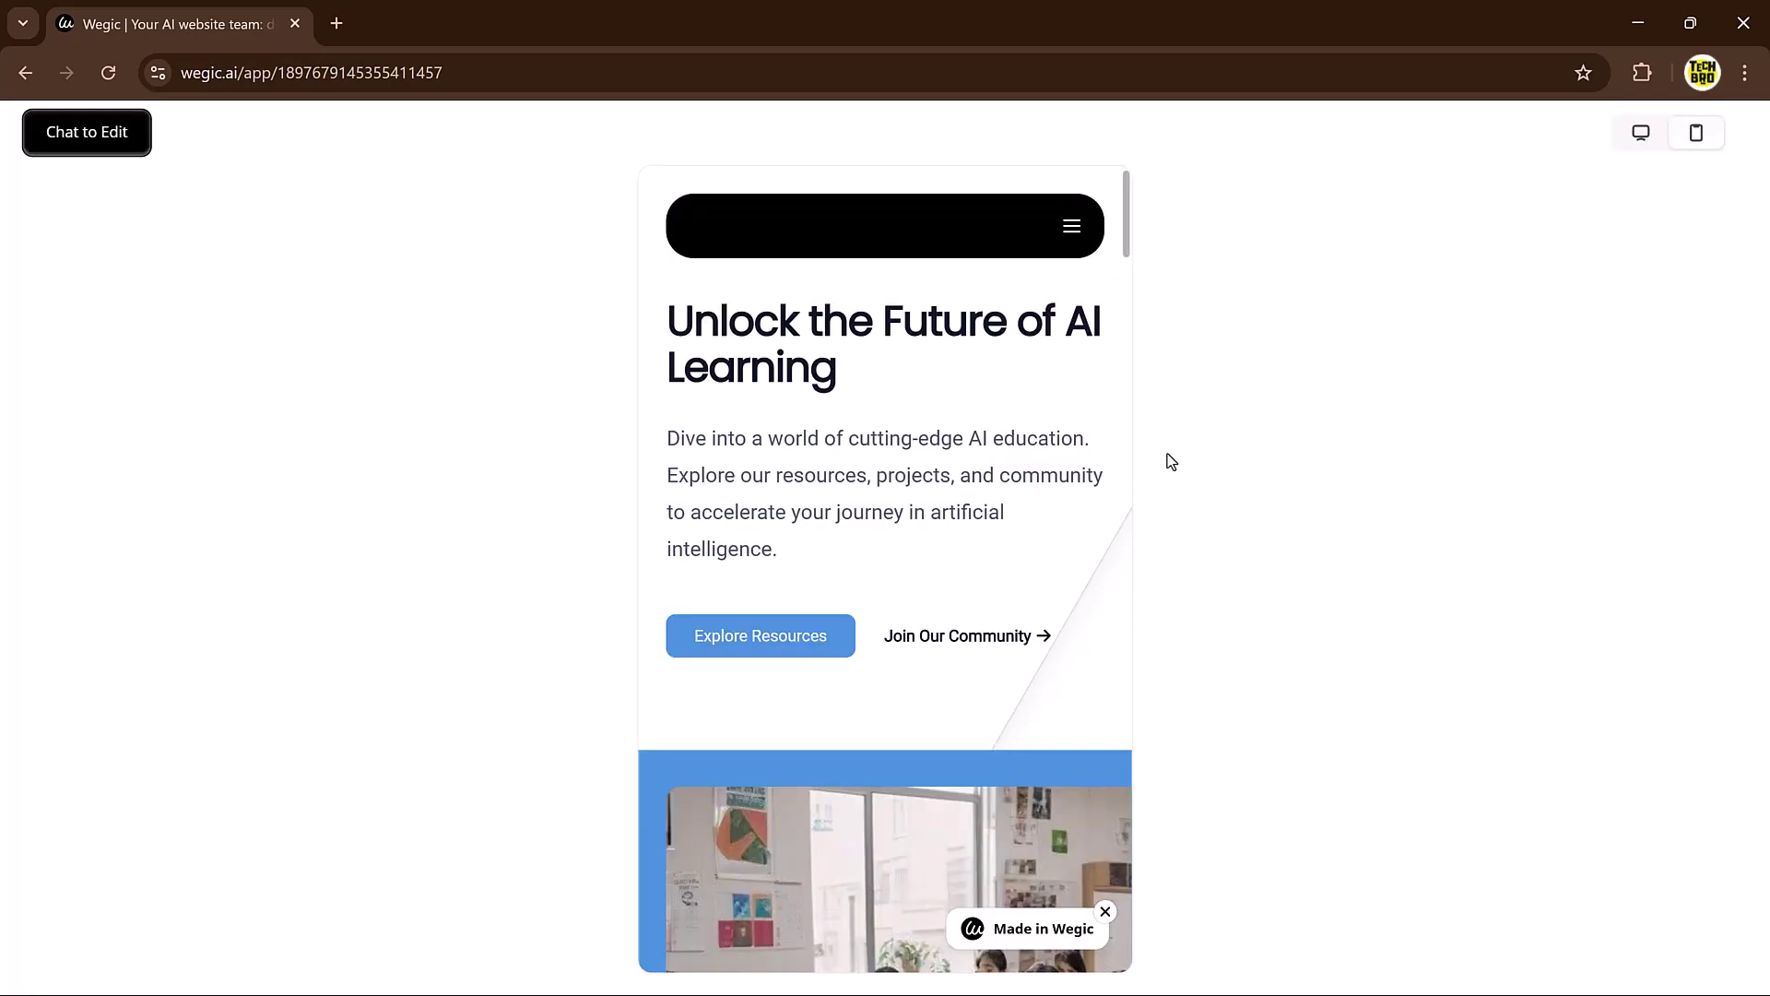
scroll(1056, 538, down, 15)
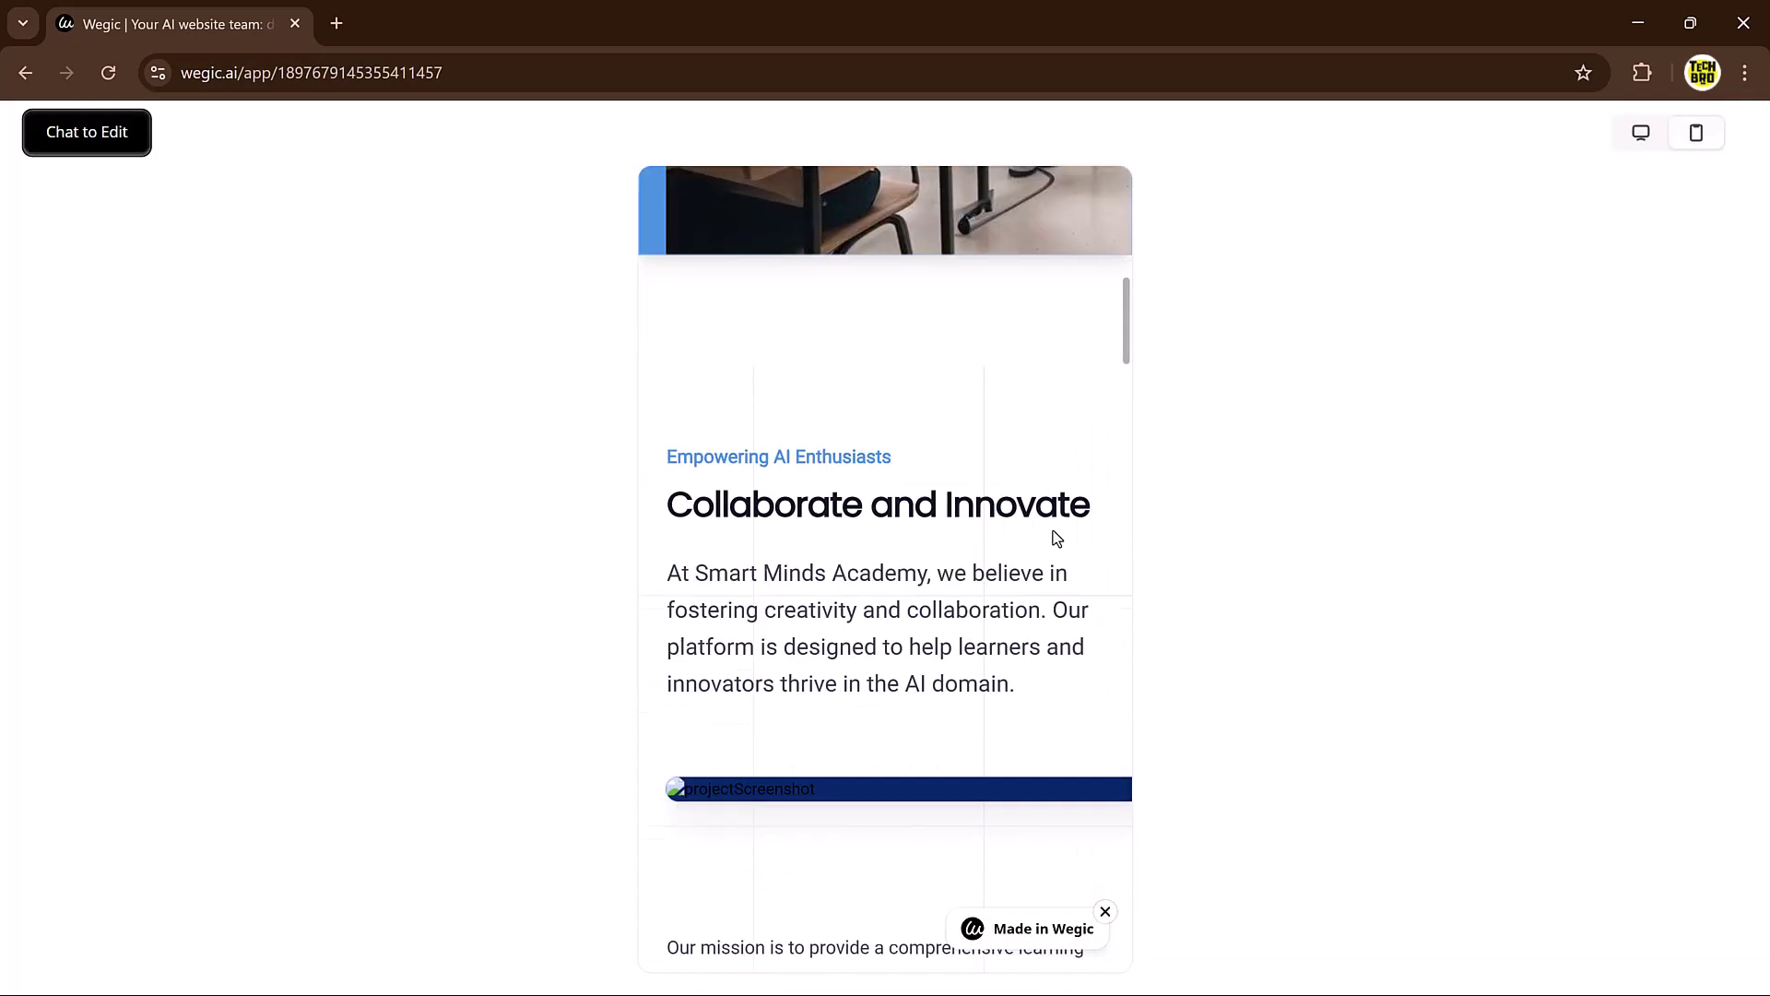
scroll(1056, 539, down, 10)
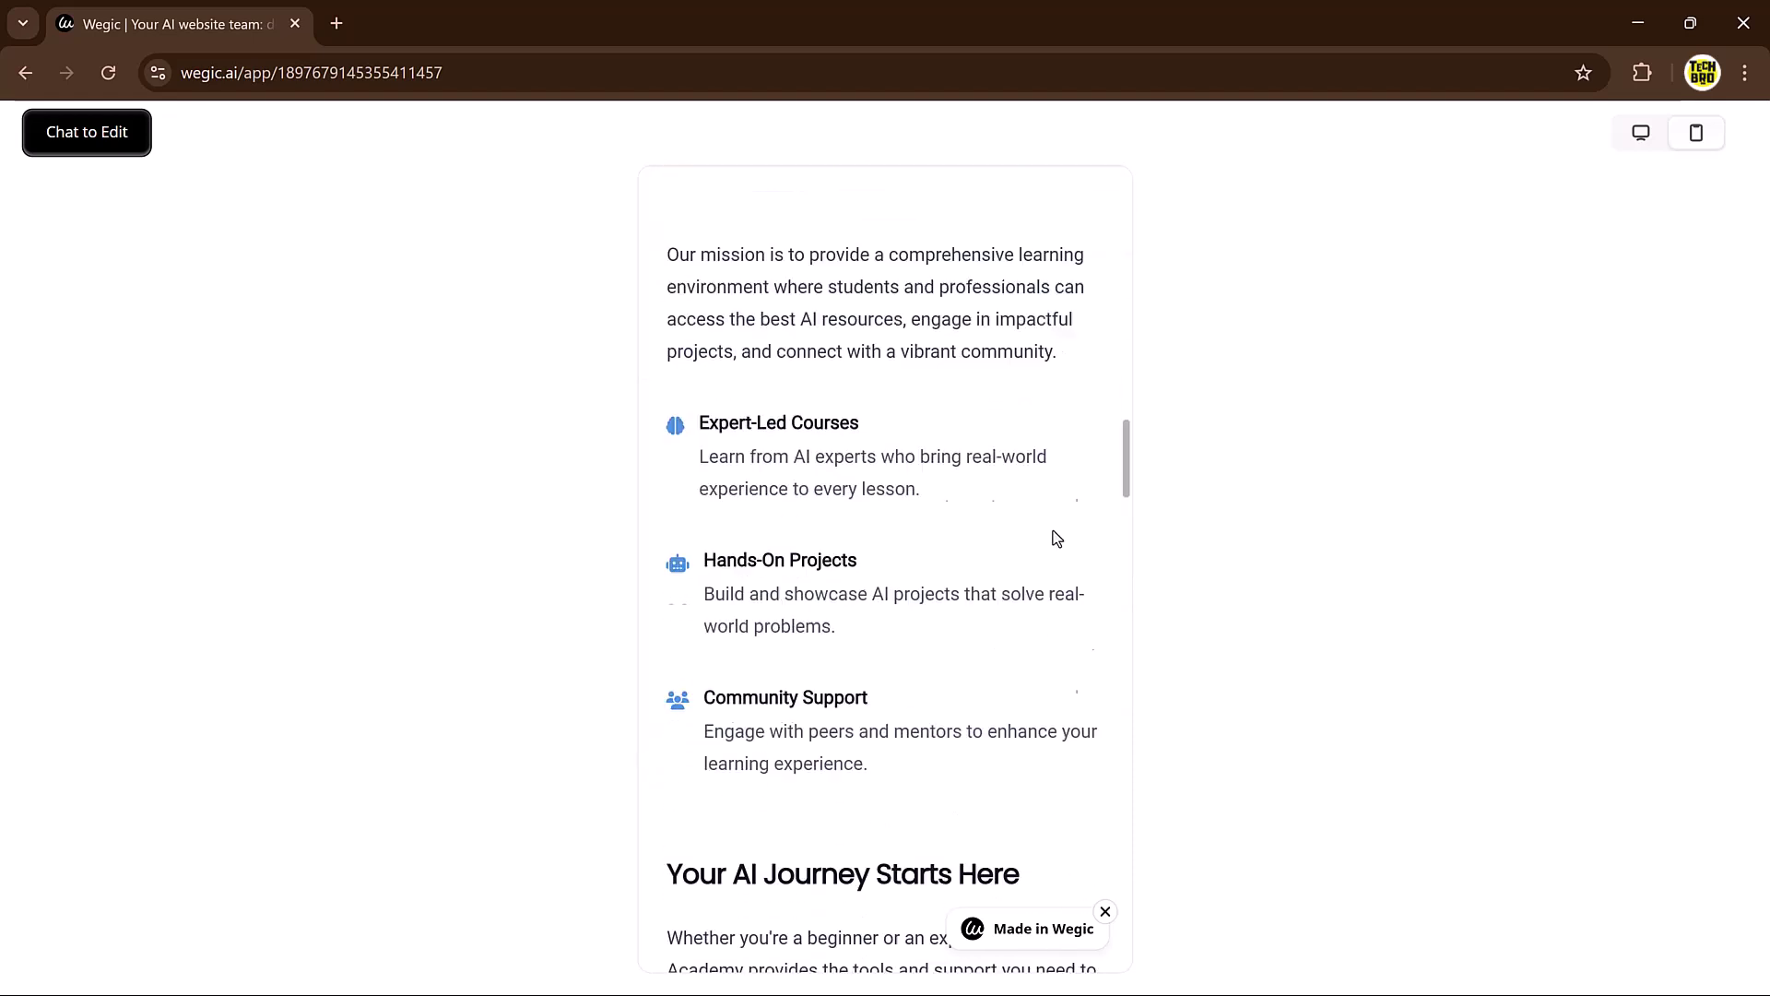
scroll(1057, 535, down, 10)
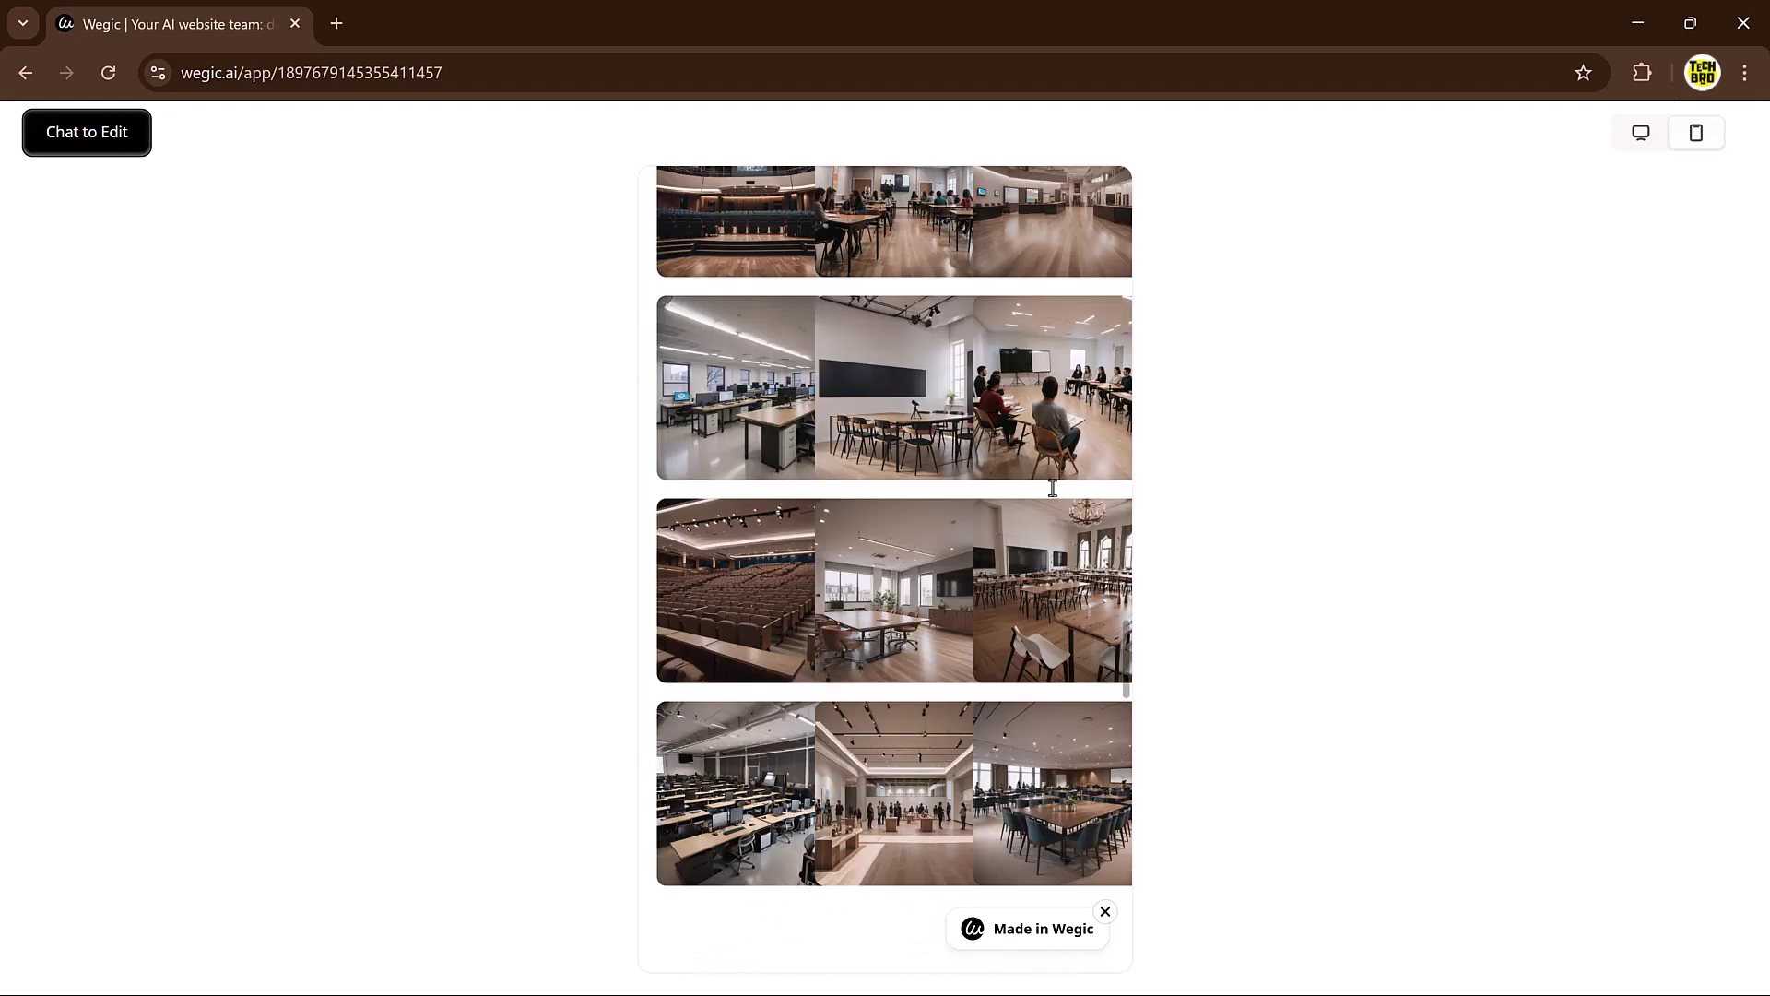
scroll(1053, 488, down, 8)
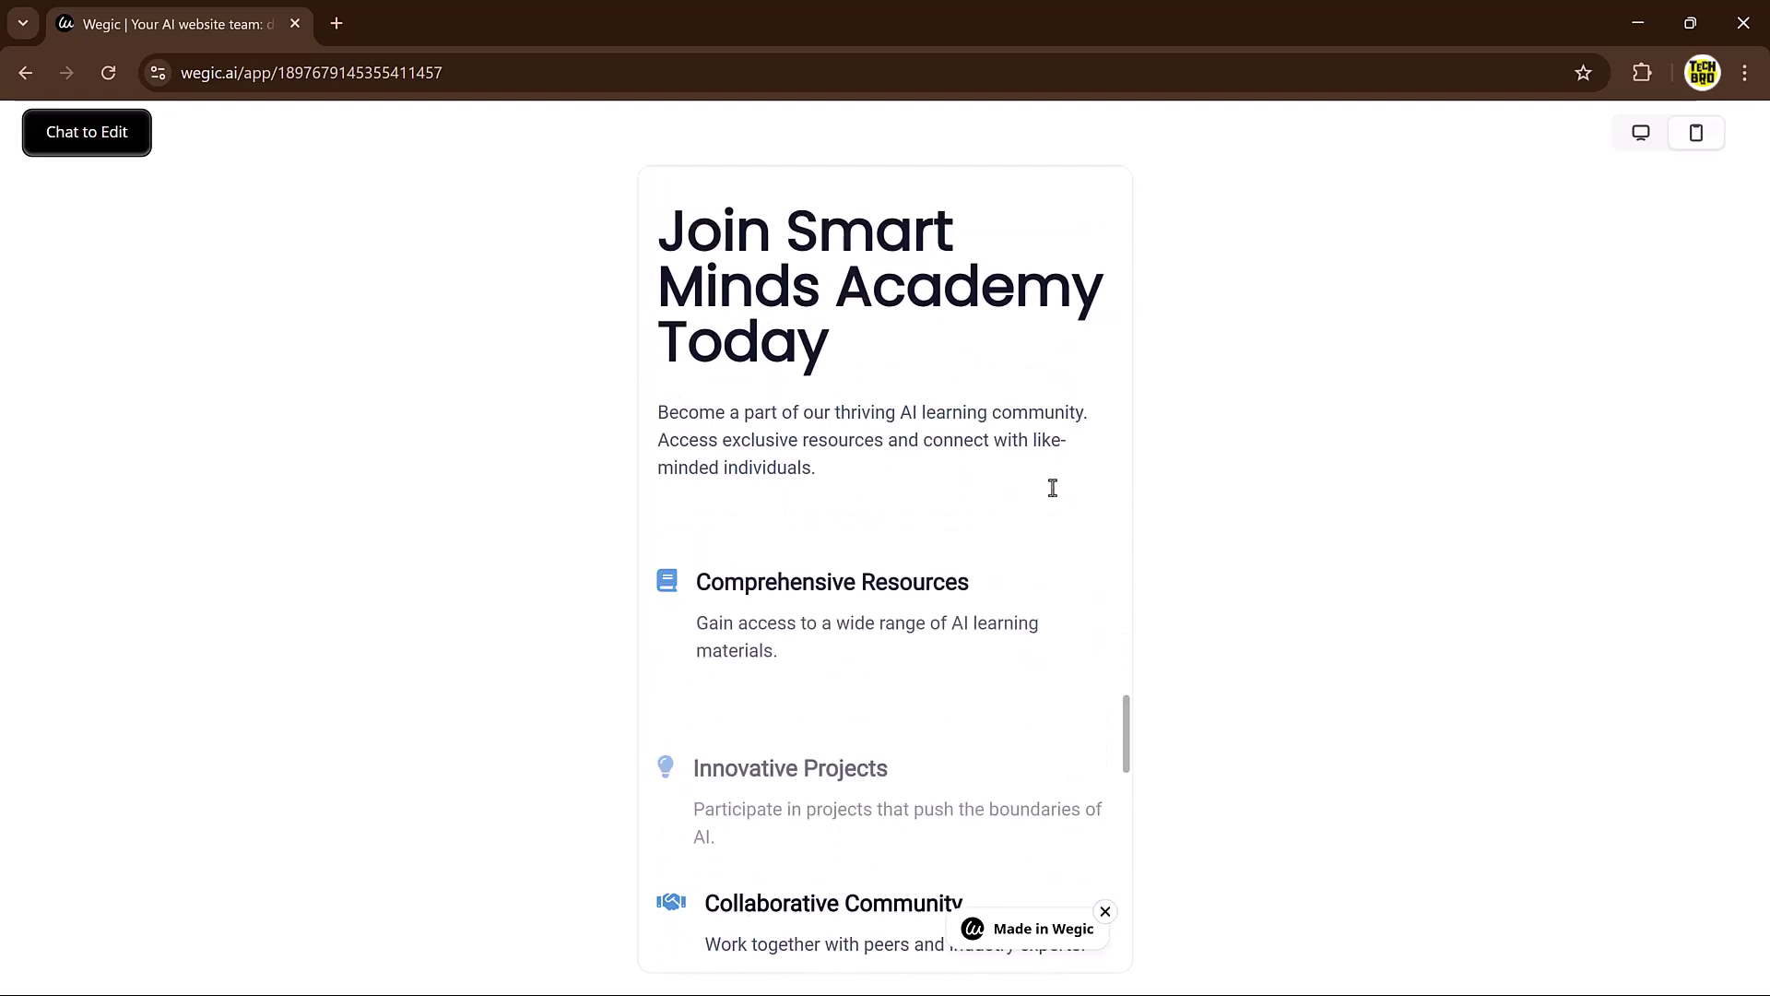
scroll(1052, 487, down, 5)
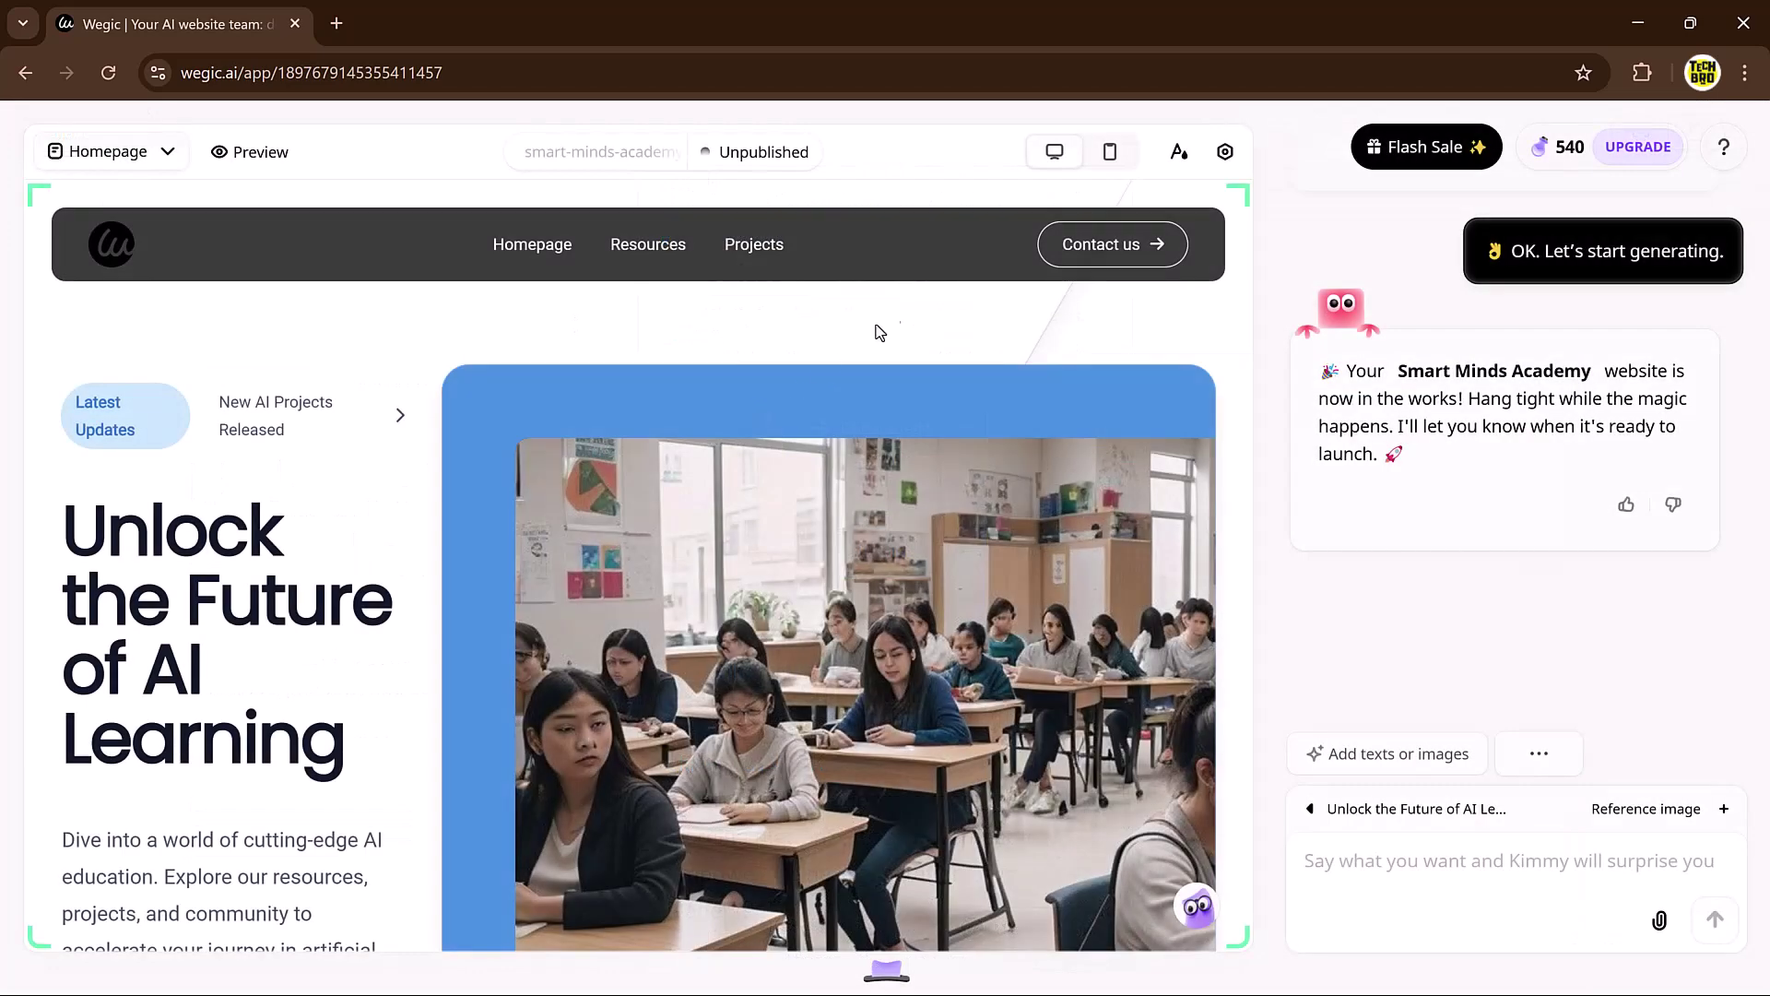
- Publish Smart Minds Academy to smart-minds-academy.wegic.app and copy the site link
click(747, 153)
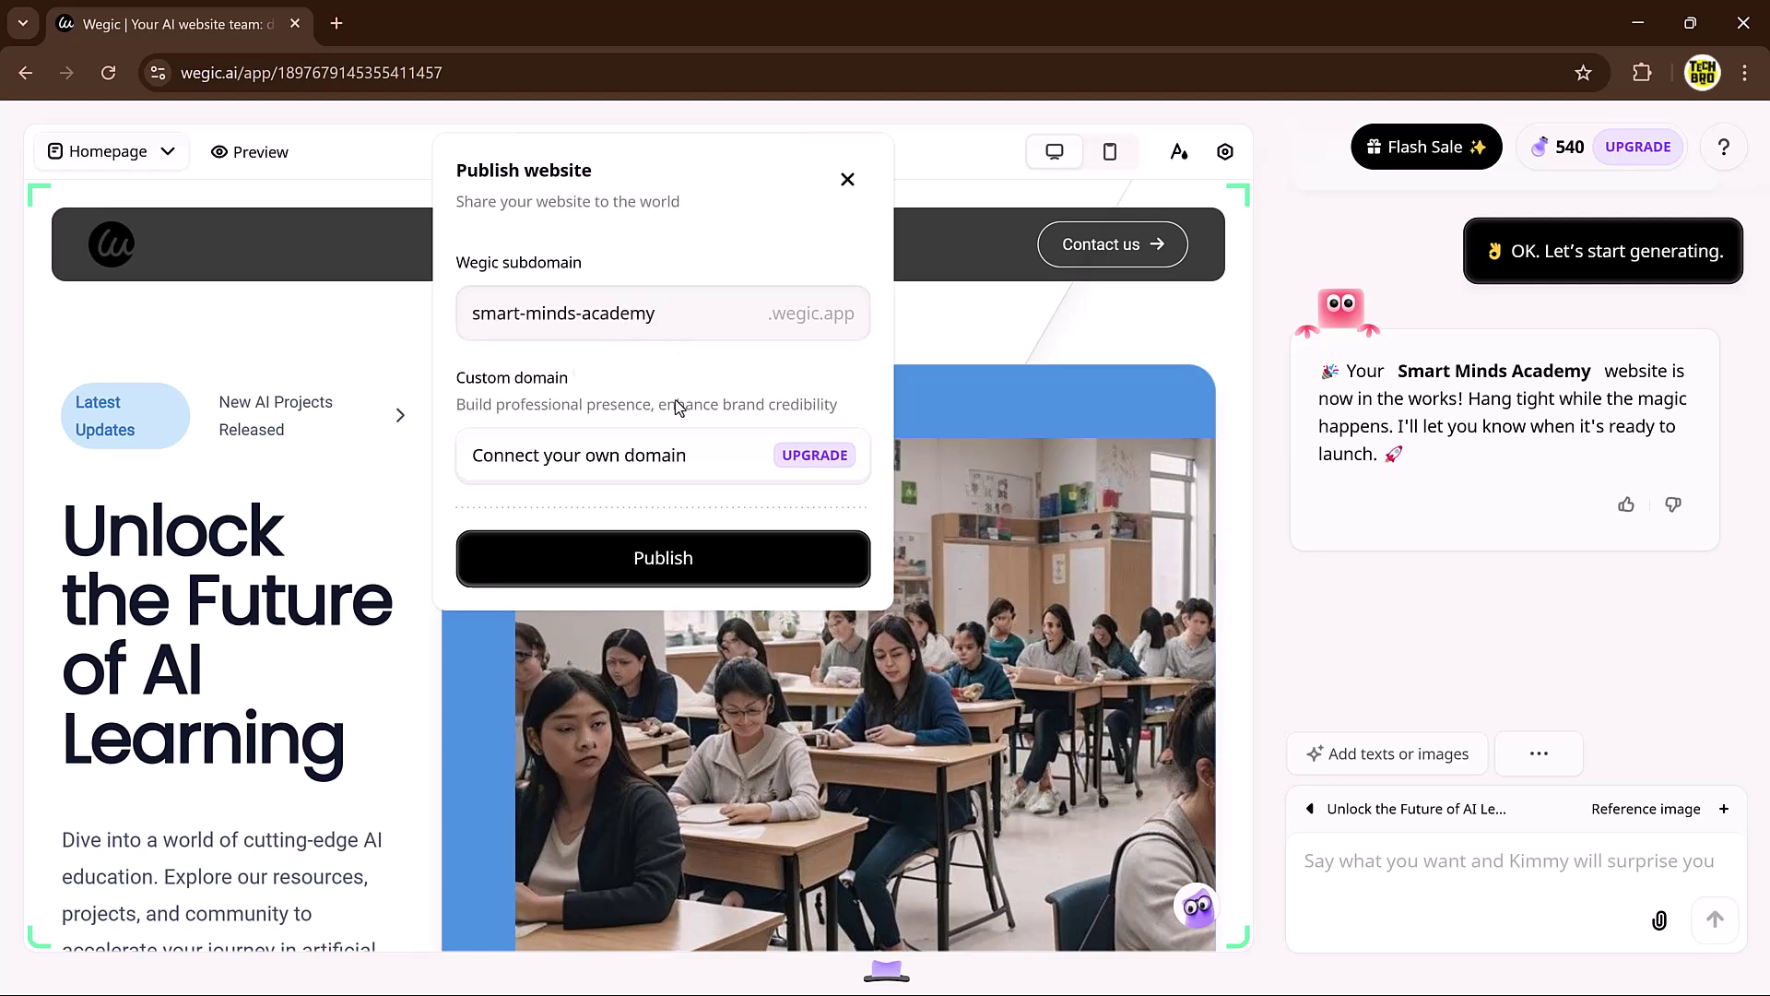
click(637, 556)
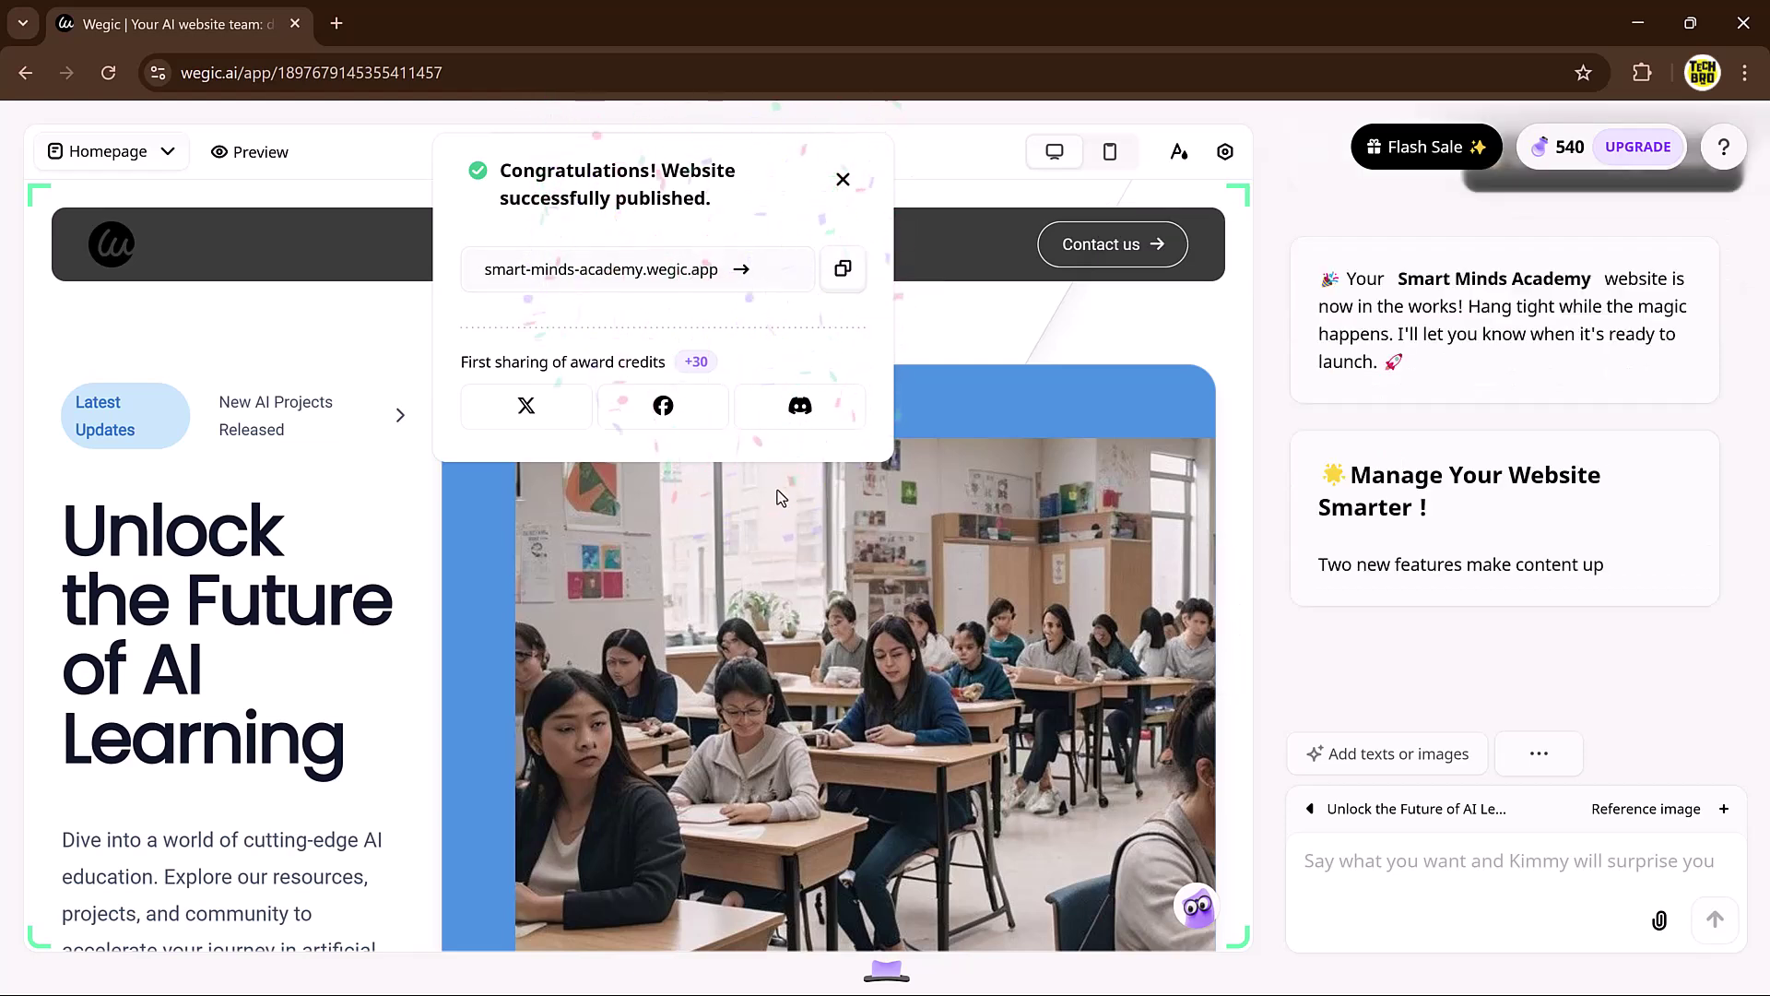
click(844, 269)
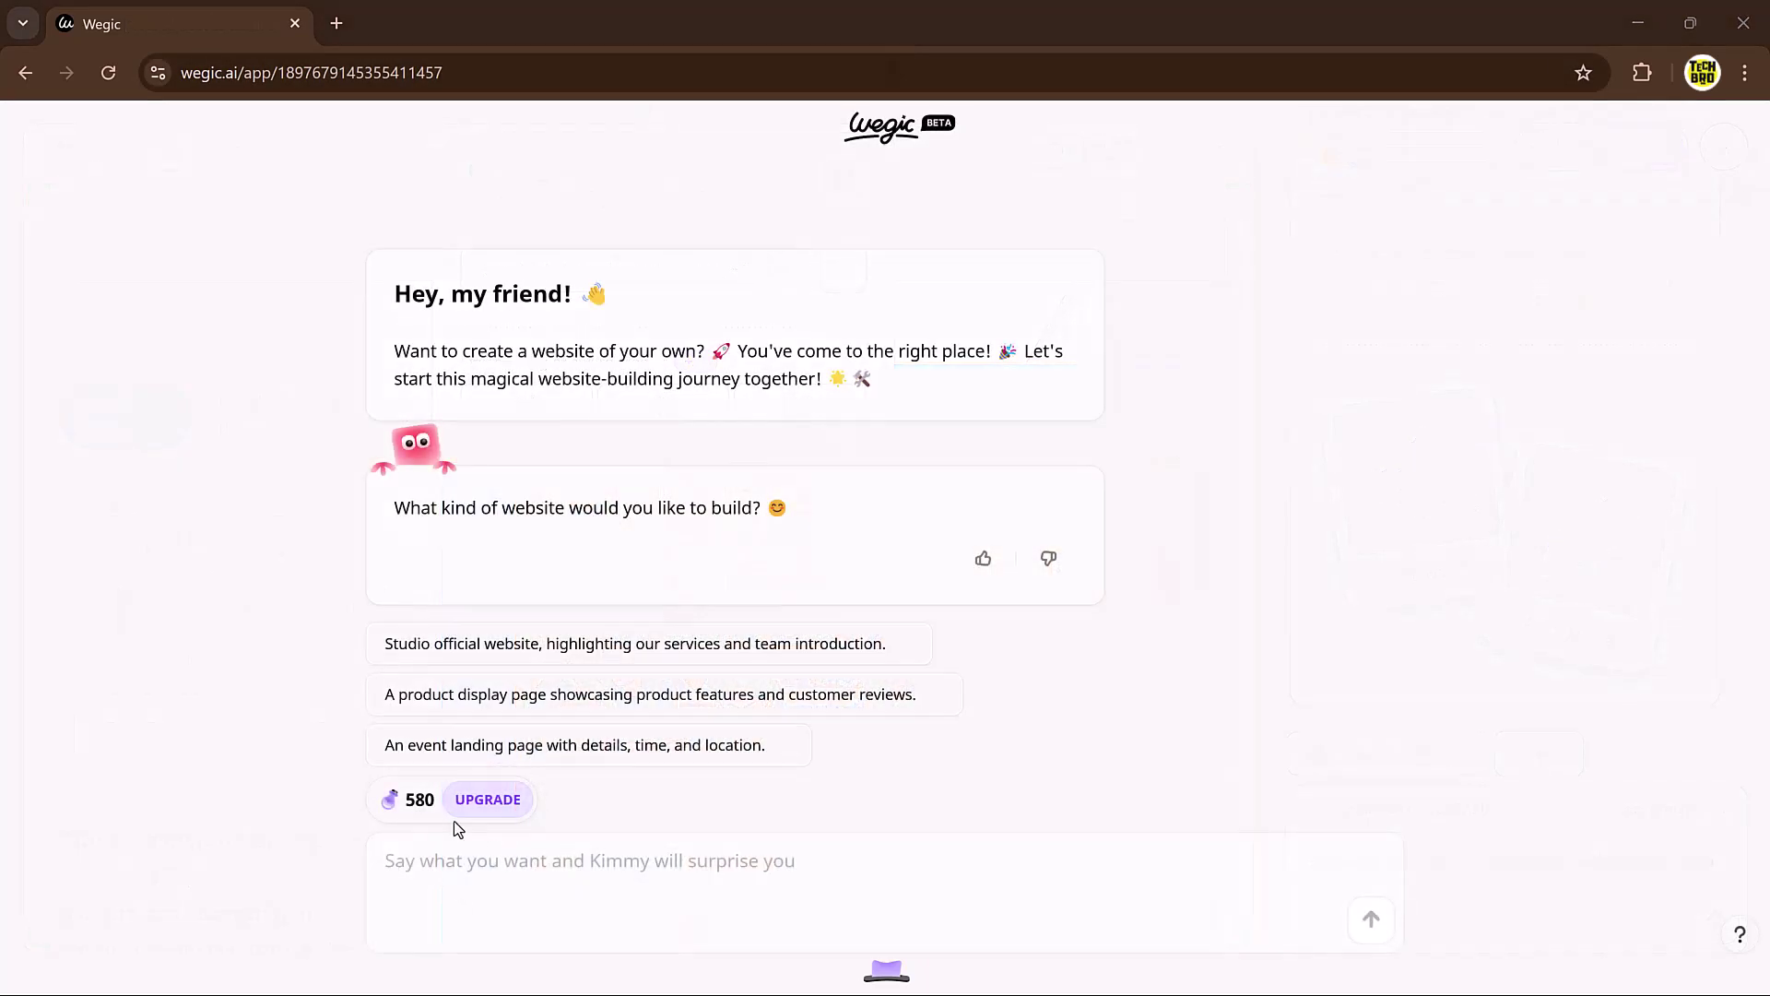
- Paste the AI community website prompt and send it to Kimmy
click(512, 869)
right_click(510, 870)
click(614, 558)
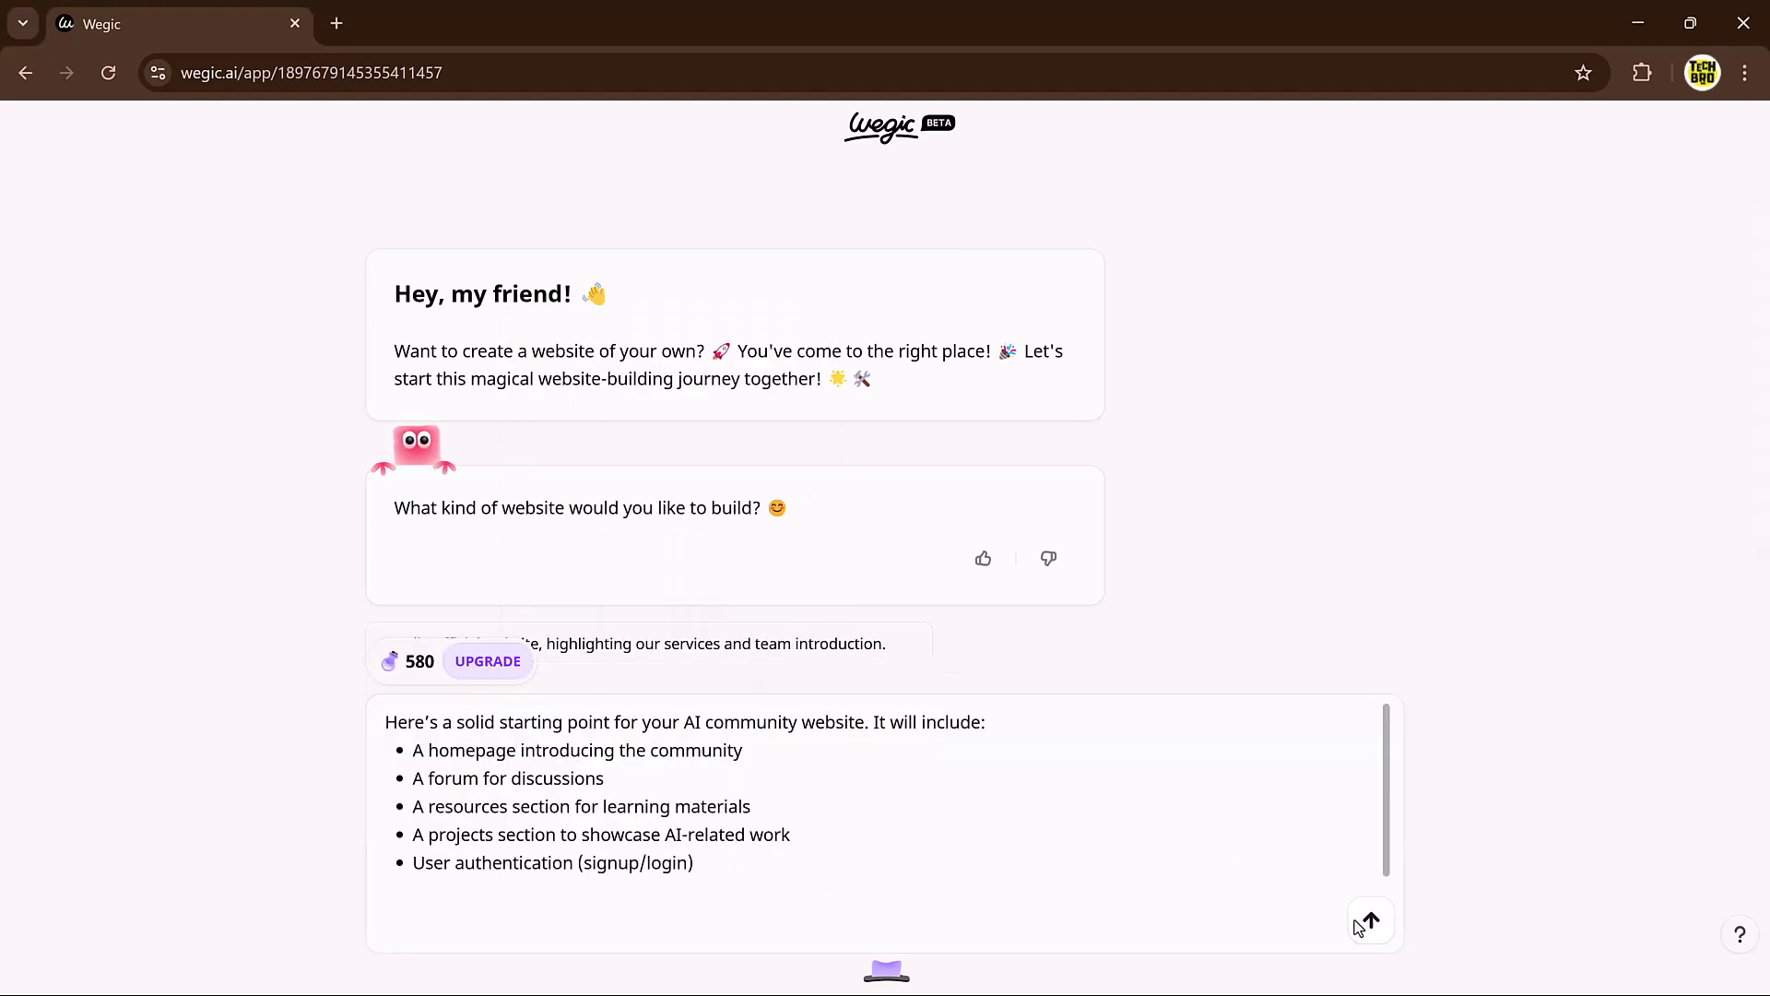
click(1356, 922)
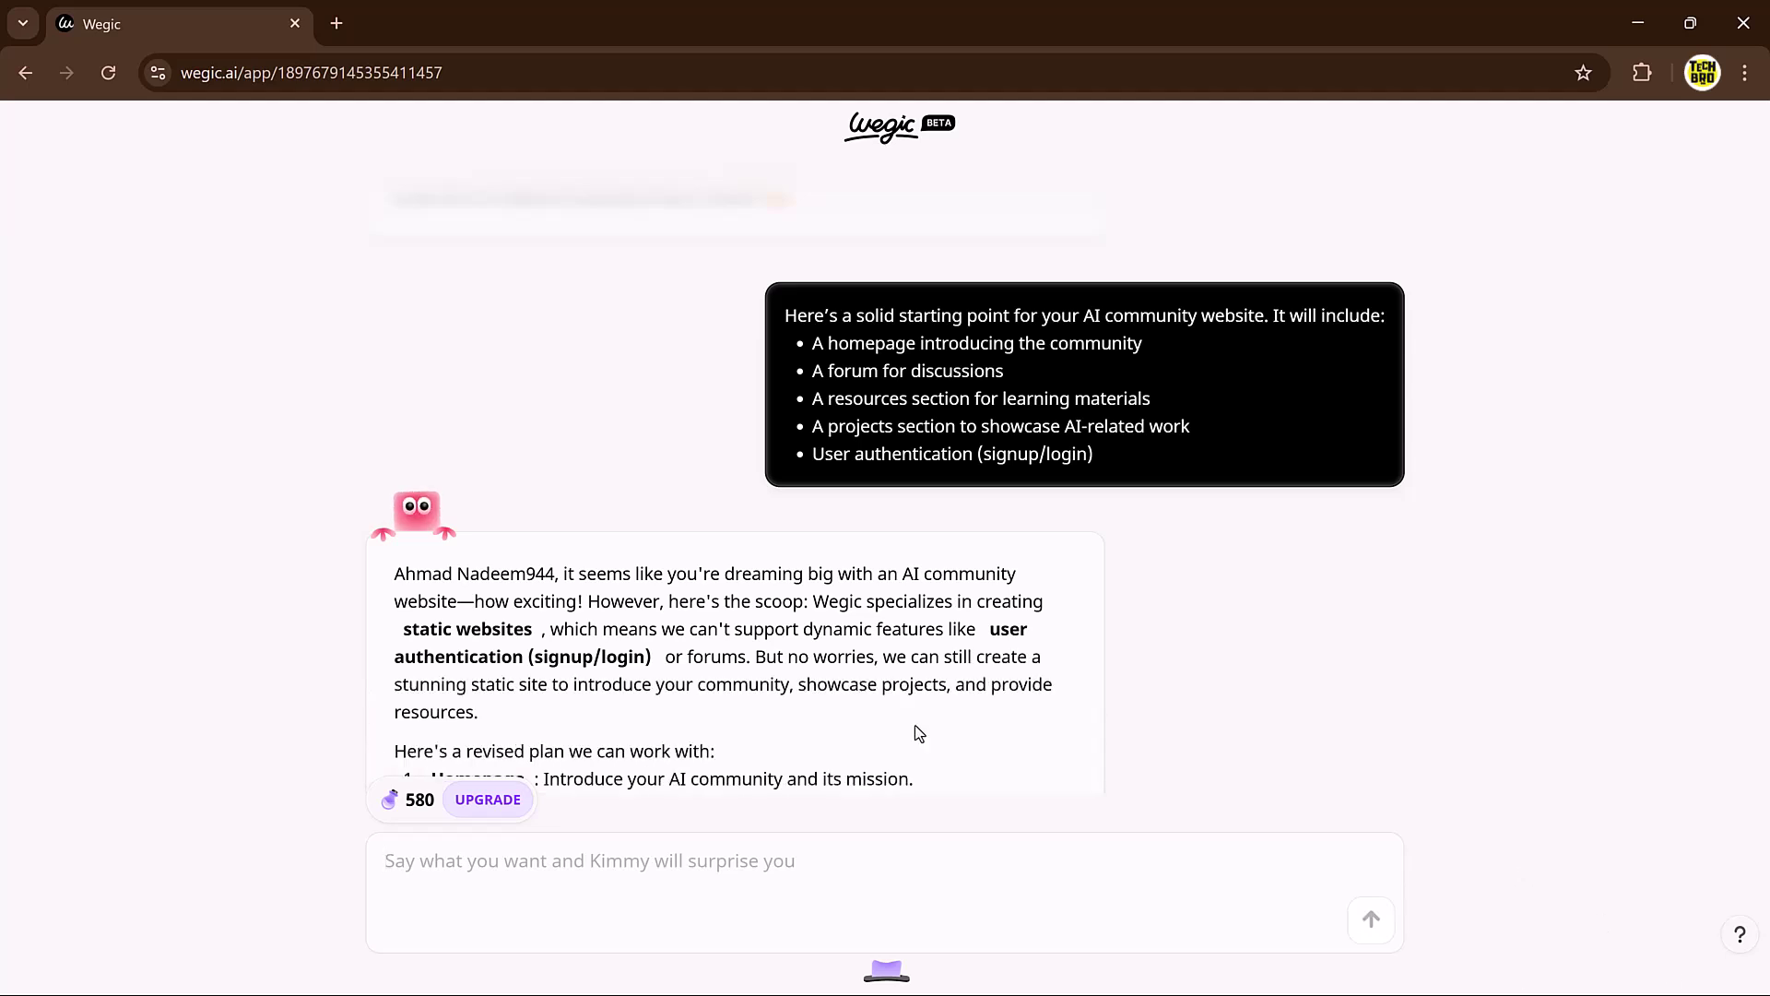
- Ask Kimmy 'how' the site building works and review its five-step answer
click(686, 885)
text(how its work)
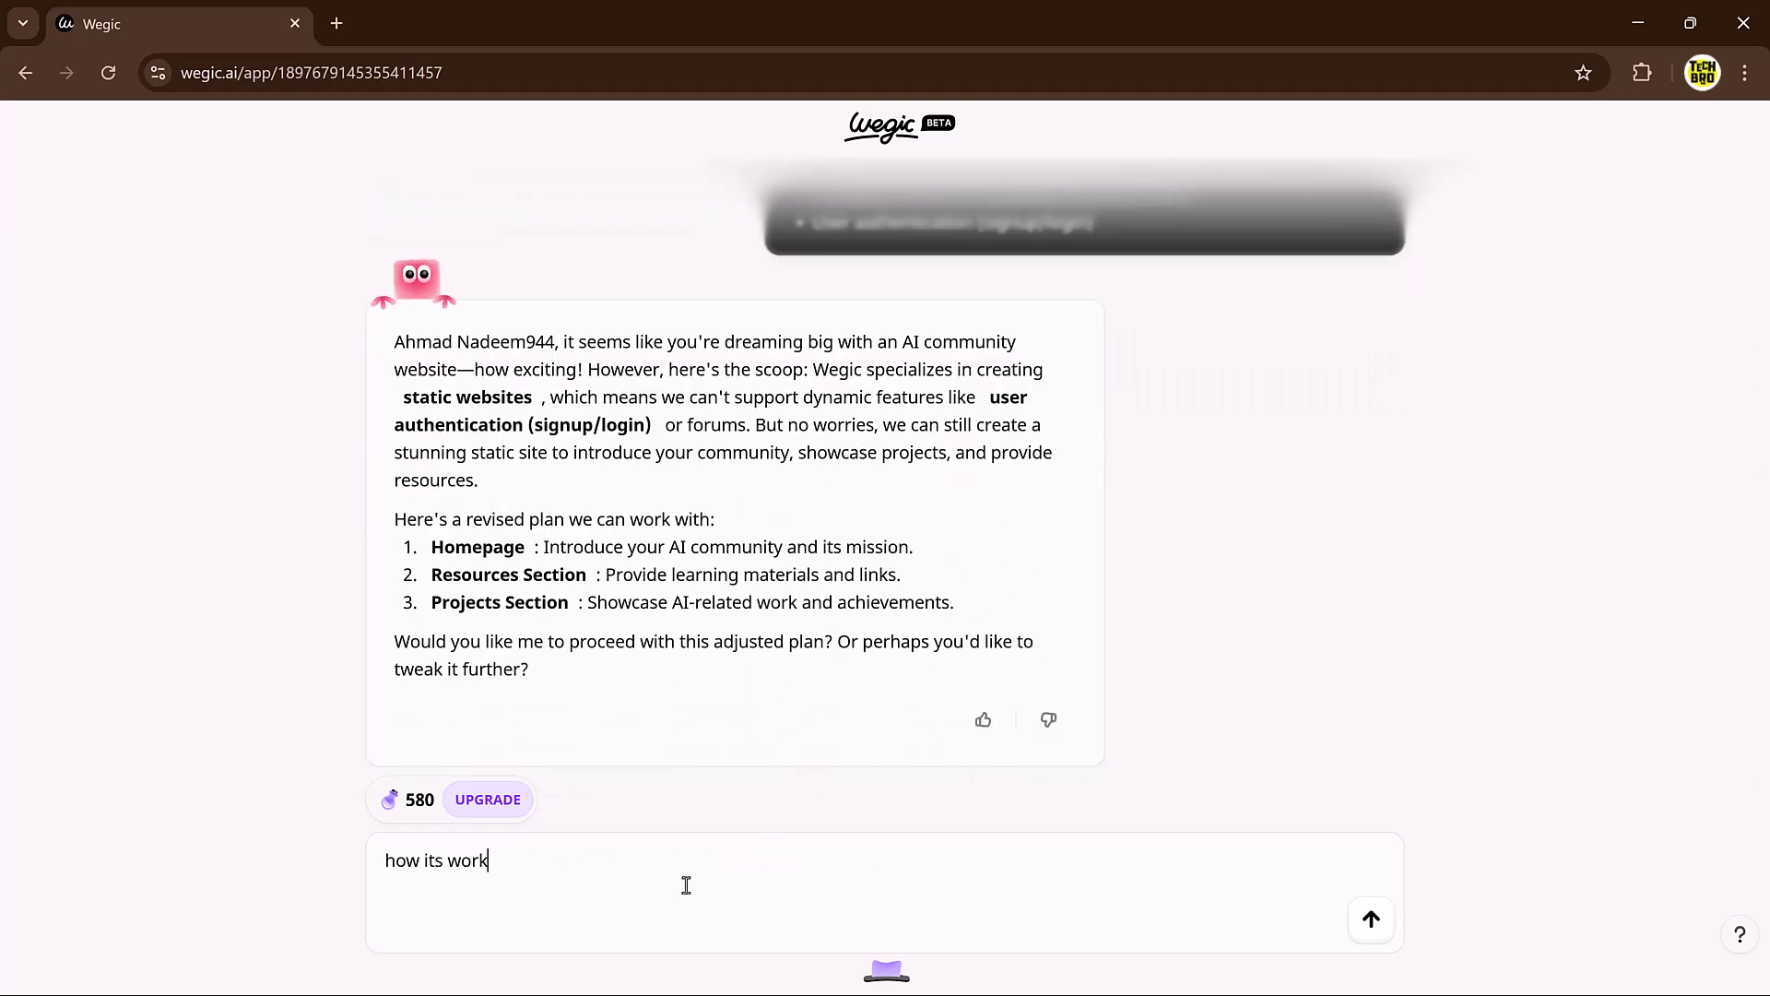
key(Return)
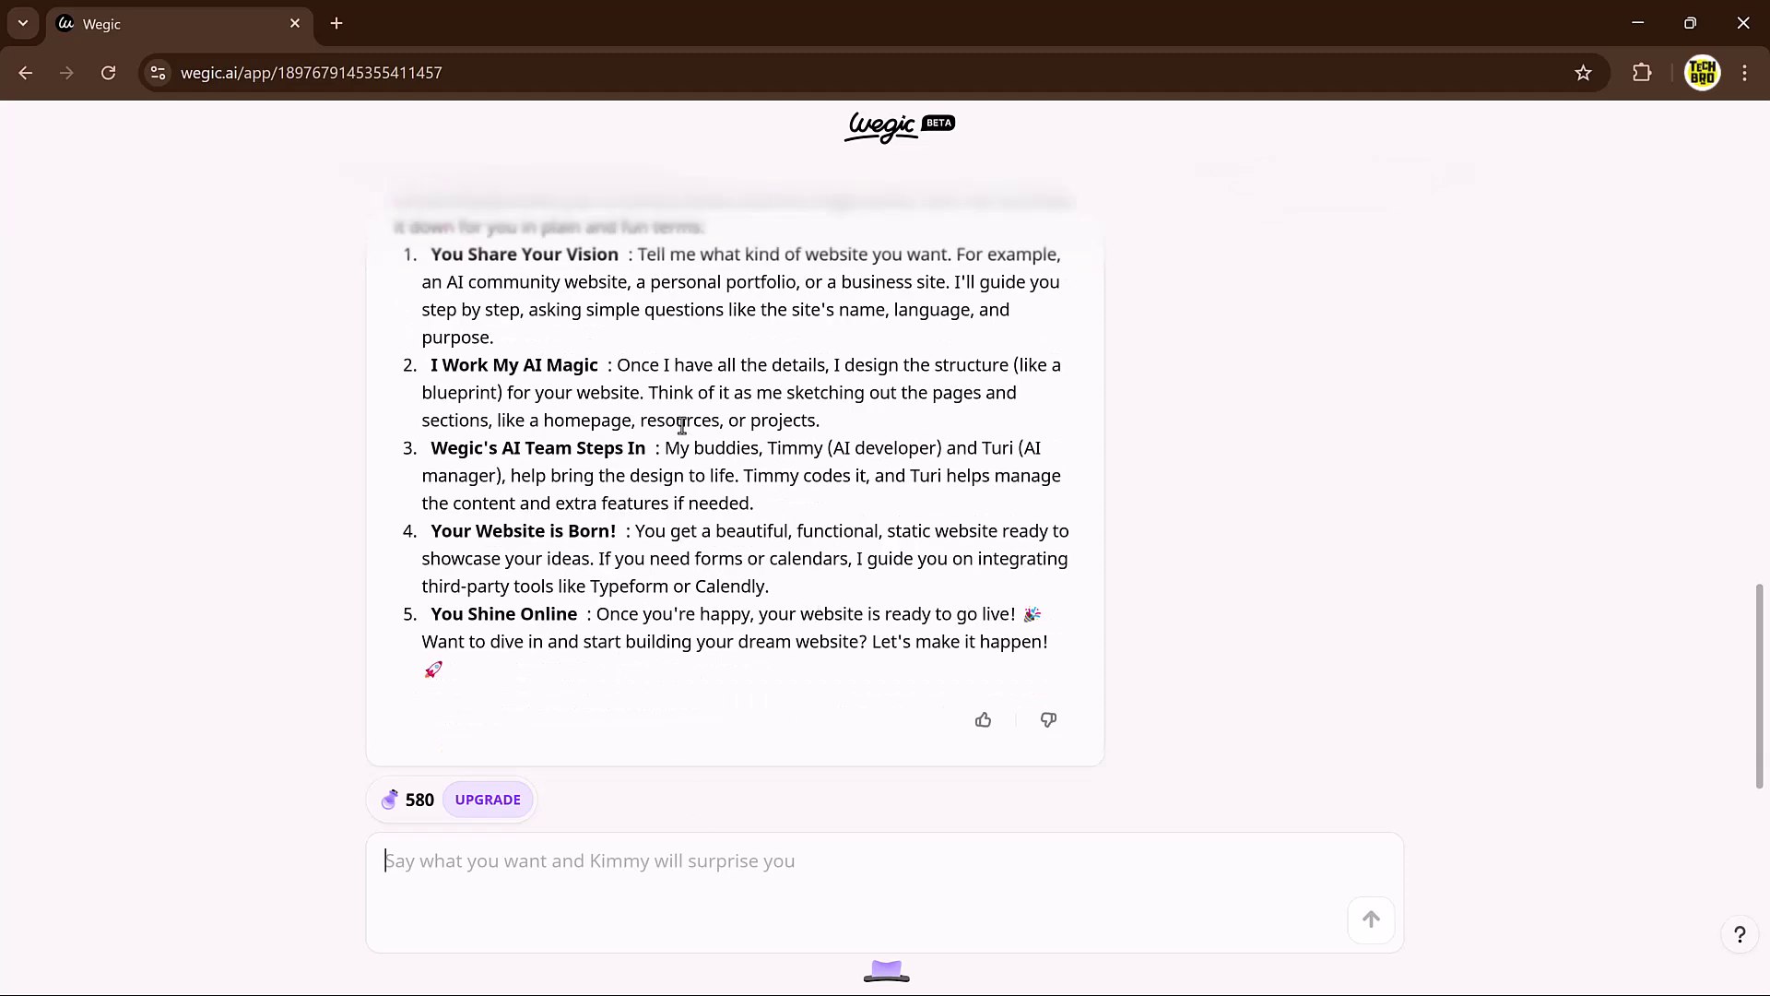
scroll(682, 426, up, 15)
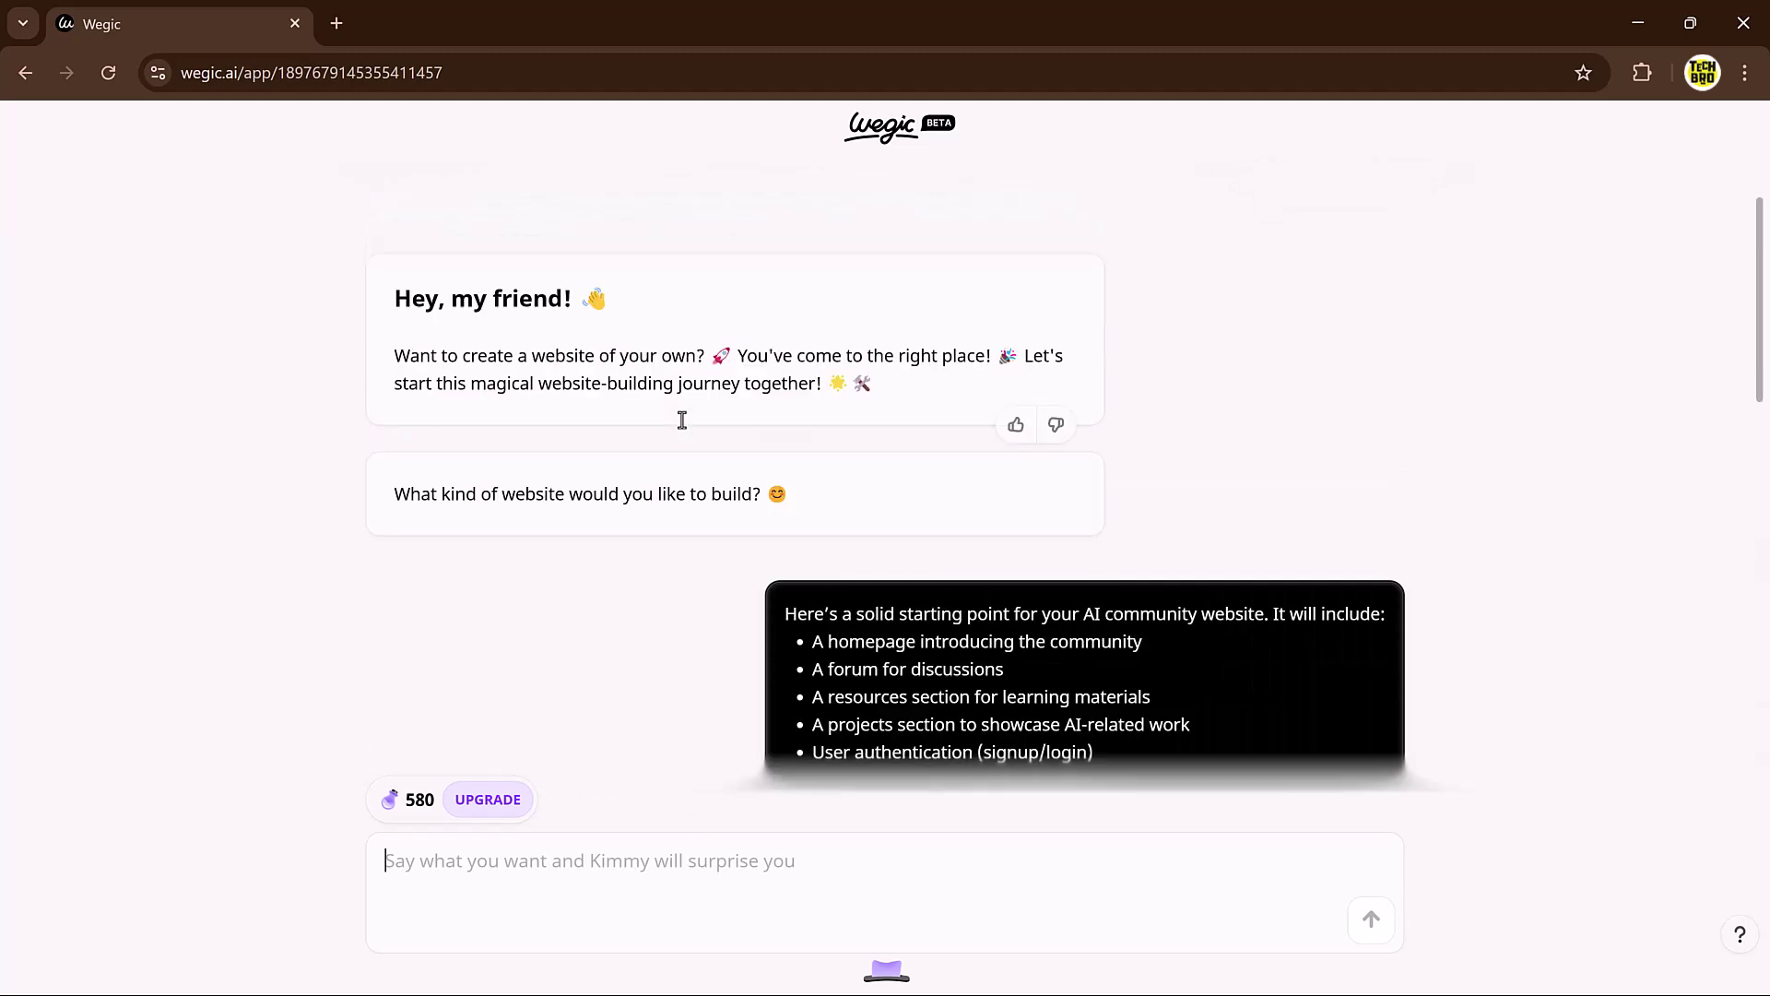